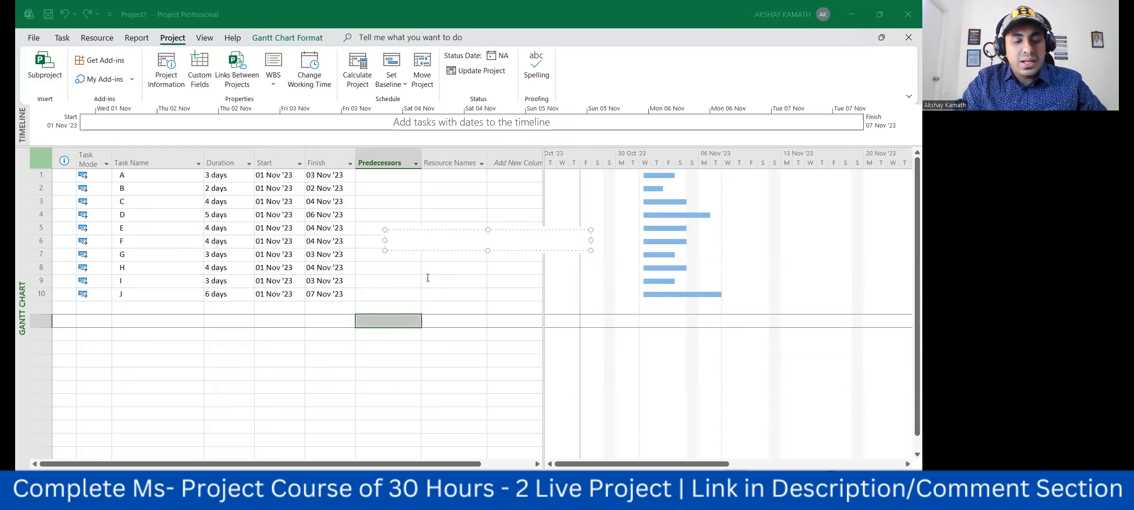
Step: Write "FINISH TO START- FS -DEFAULT" as the first line of the on-screen text note
text(FINISH TO START- FS)
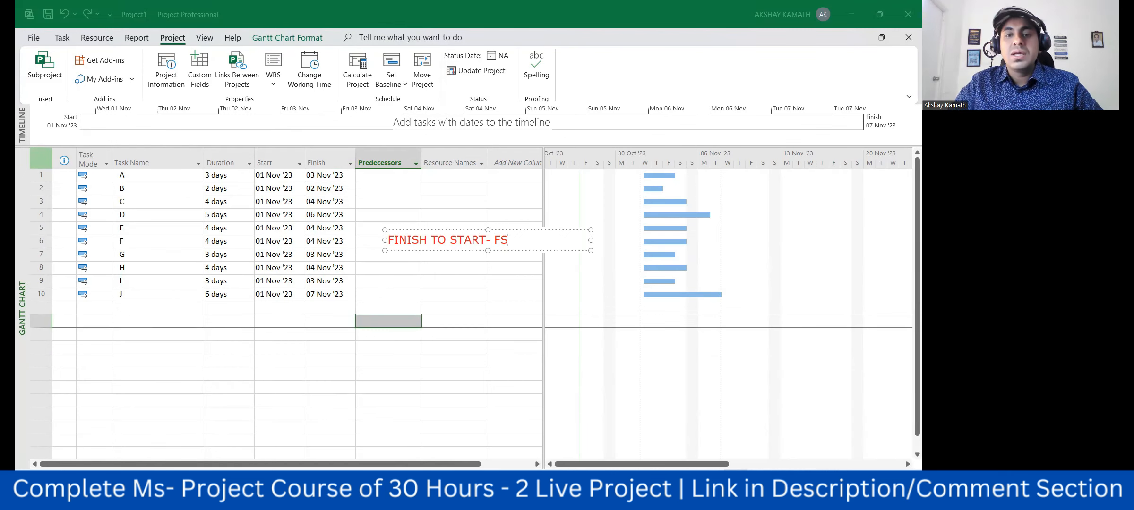
text( -)
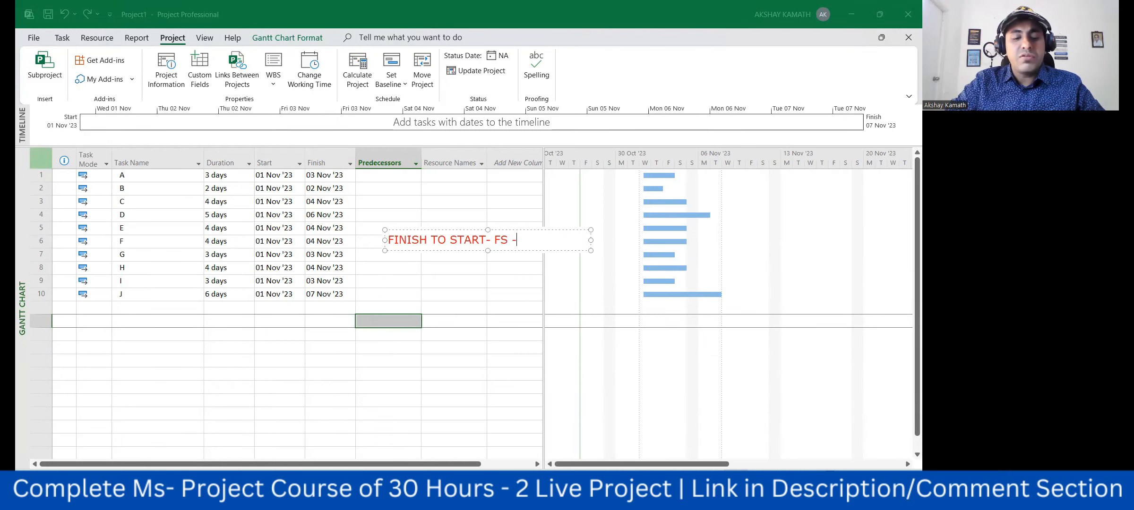
text(DEFAULT)
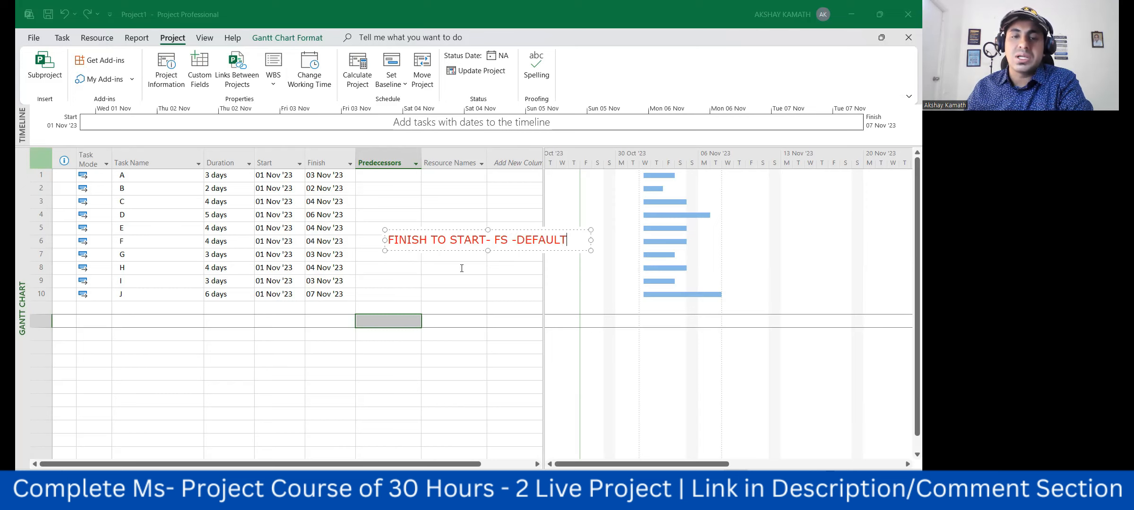
key(Return)
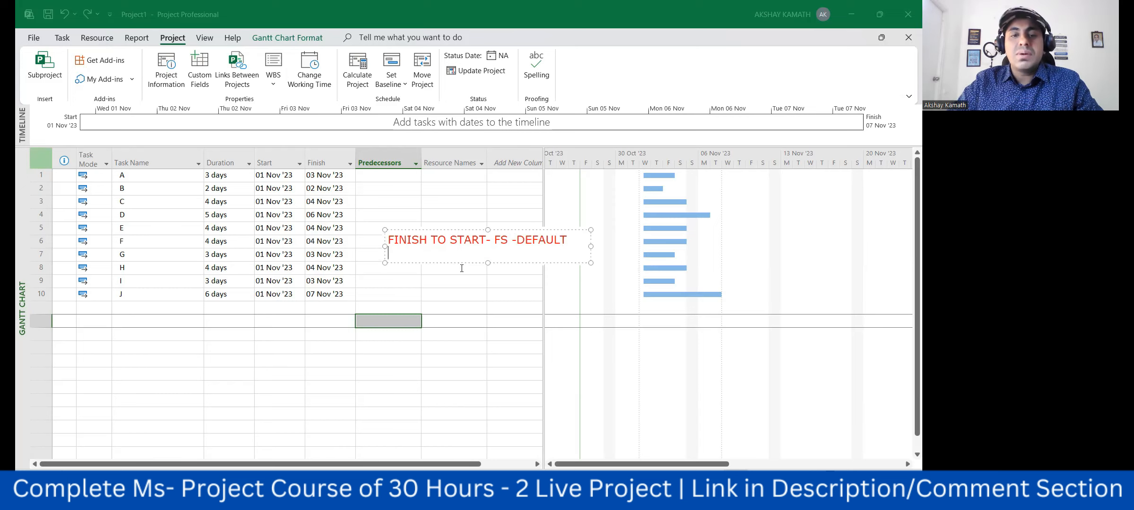
Step: Add "START TO START- SS" as the second line of the link-type note
text(START)
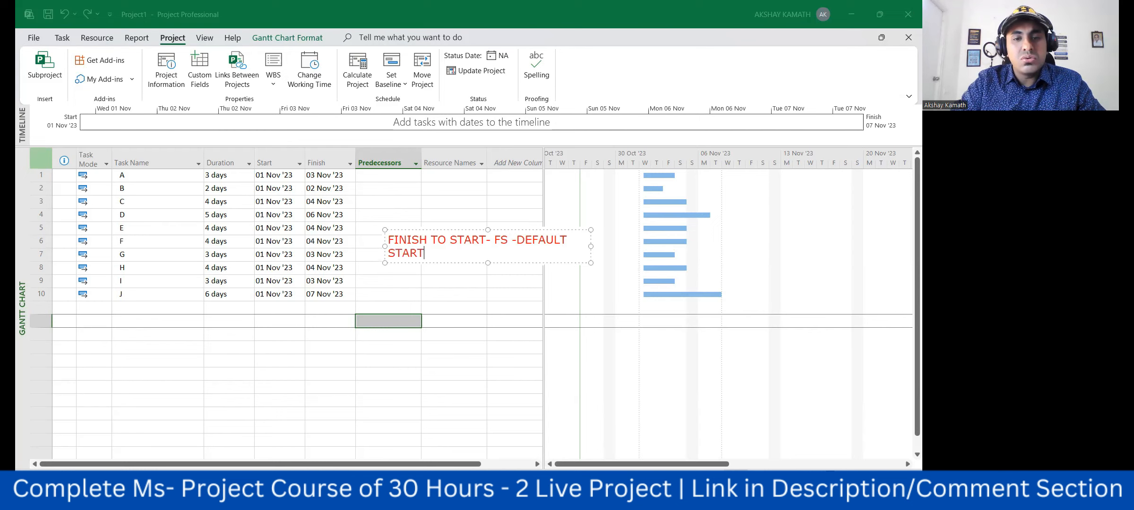
text( TO )
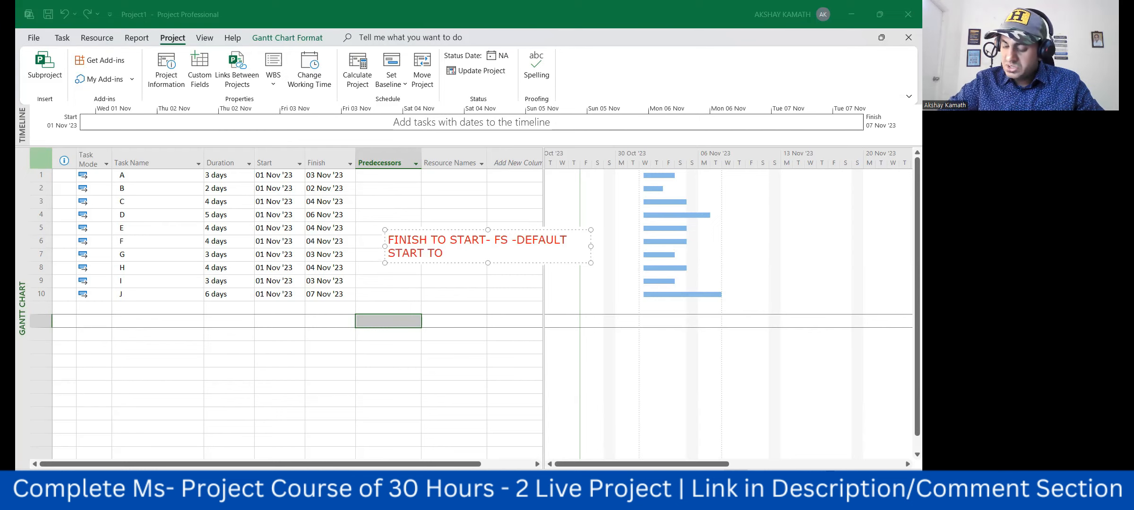
text(START)
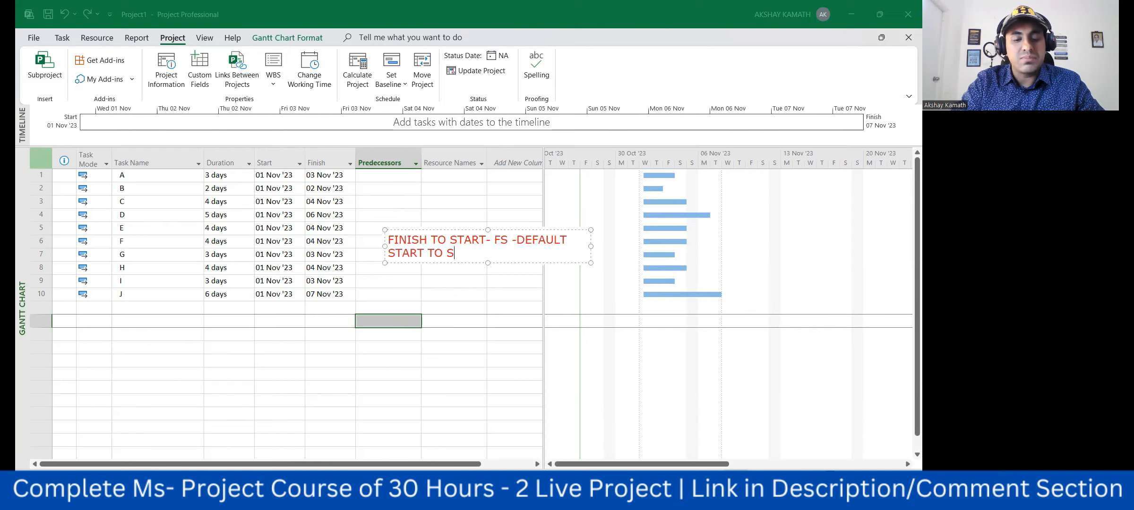
text(- )
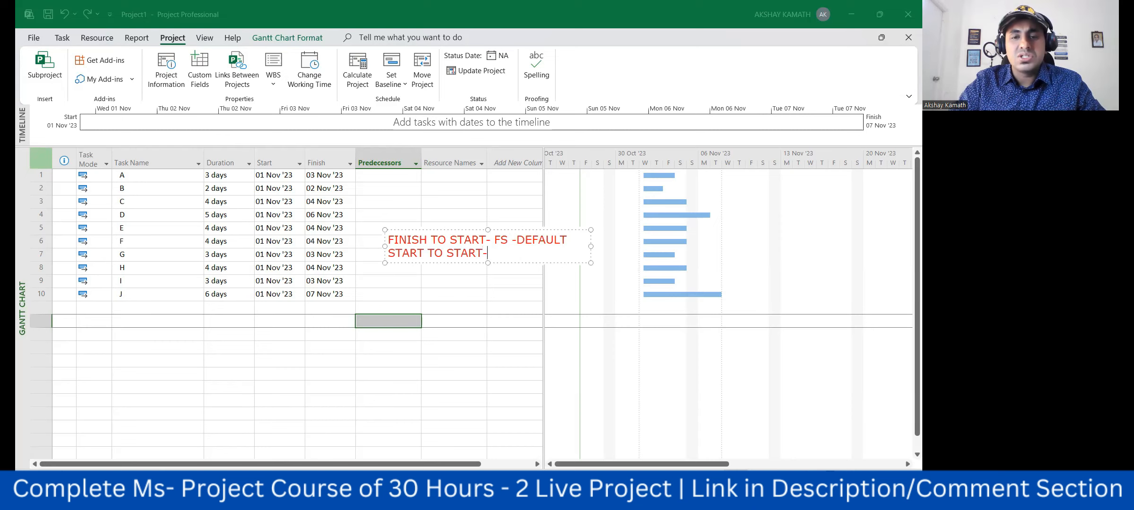
text(SS)
key(Return)
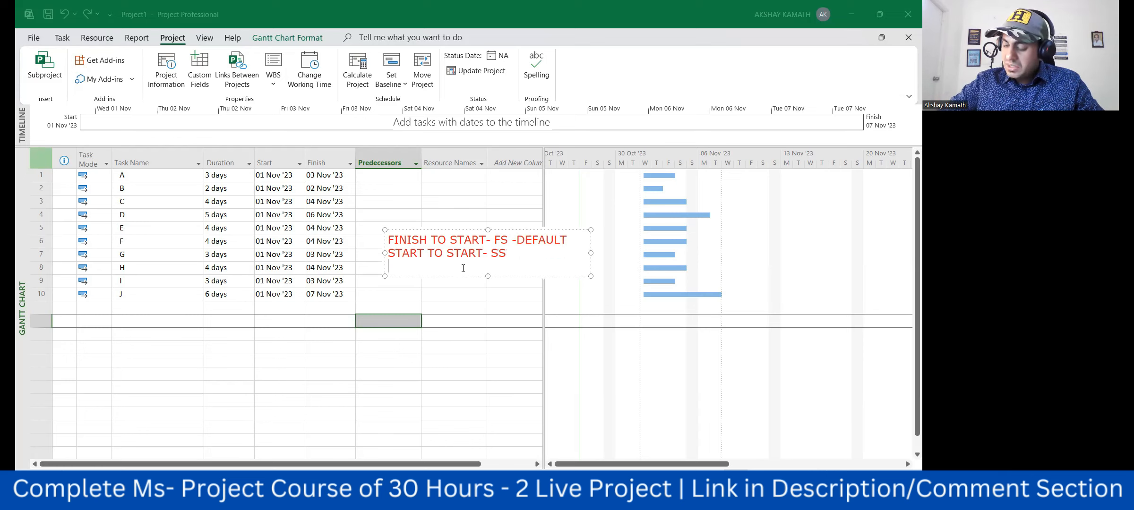
Step: Add "FINISH TO FINISH - FF" as the third line of the link-type note
text(FINISH TO START -)
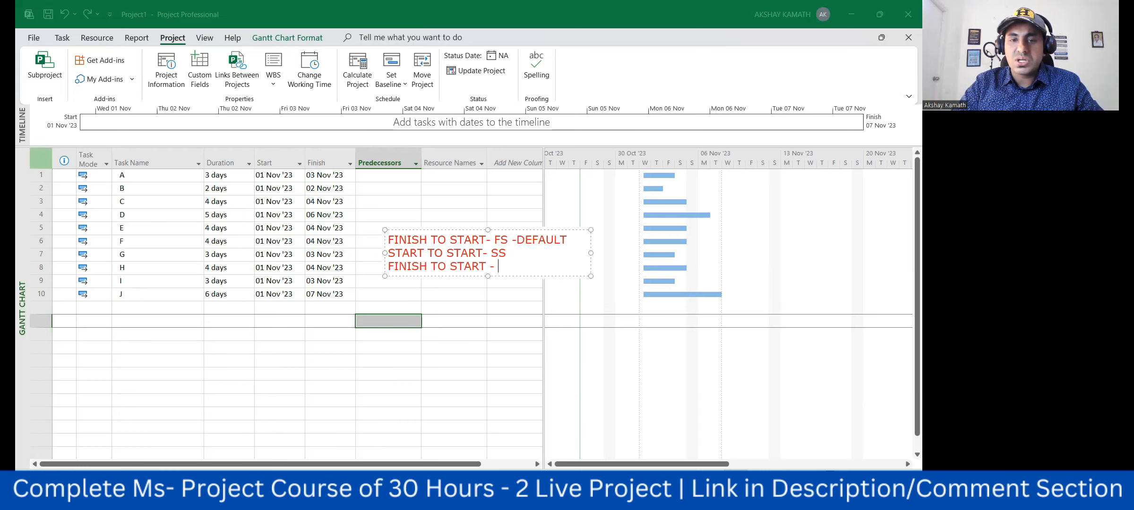
key(BackSpace)
key(BackSpace)
key(BackSpace)
key(BackSpace)
key(BackSpace)
key(BackSpace)
key(BackSpace)
key(BackSpace)
key(BackSpace)
key(BackSpace)
key(BackSpace)
key(BackSpace)
key(BackSpace)
key(BackSpace)
key(BackSpace)
key(BackSpace)
key(BackSpace)
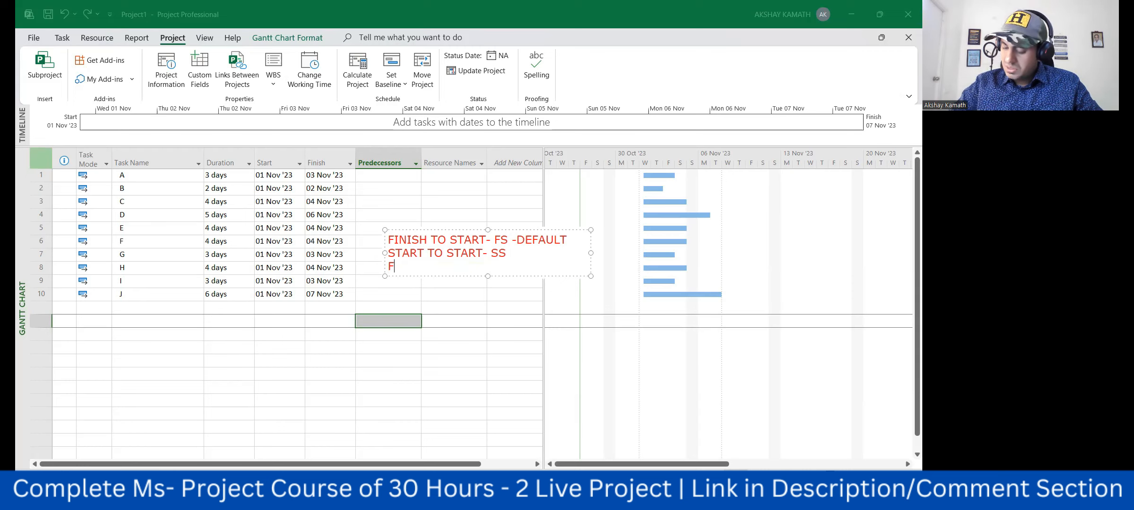
text(INISH TI)
key(BackSpace)
text(O FINISH - FF)
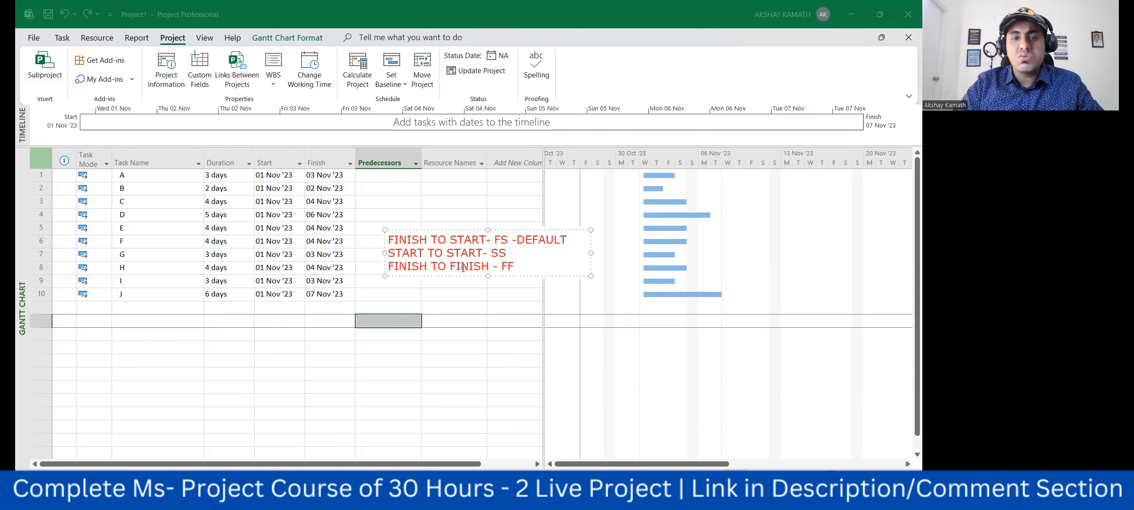
key(Return)
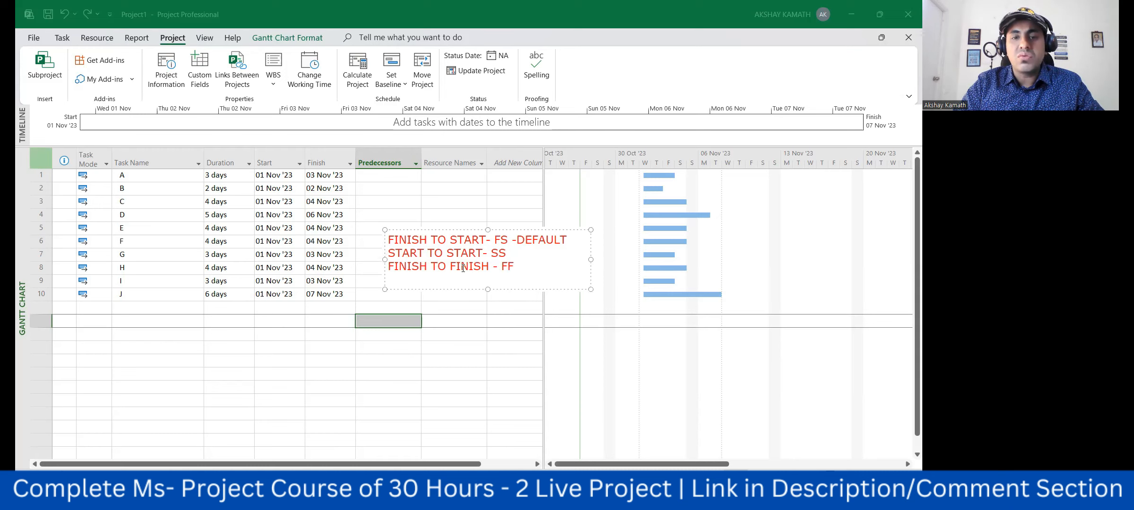
Step: Add "START TO FINISH - SF" as the fourth line of the link-type note
text(START)
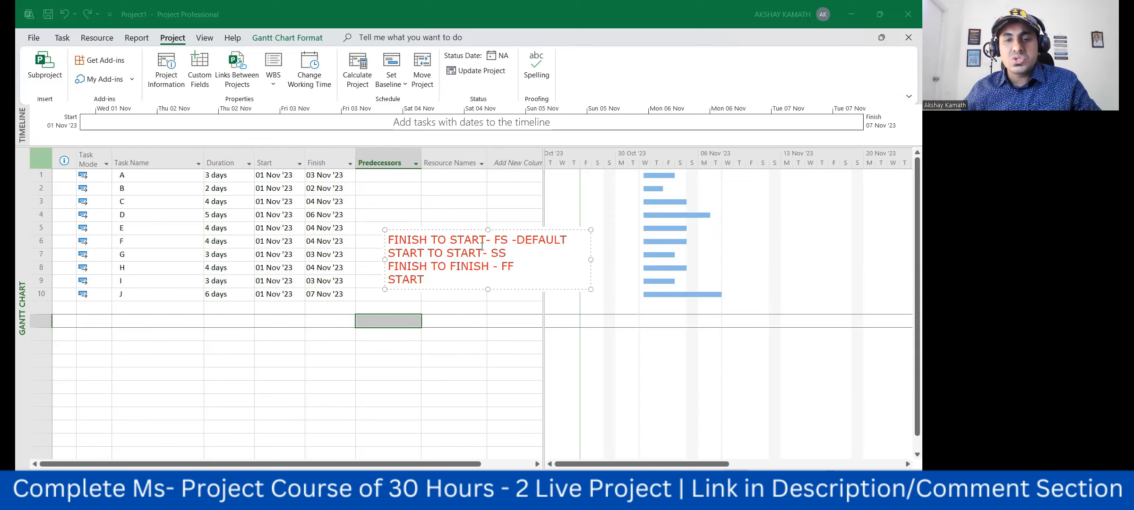
text( TO FINISH )
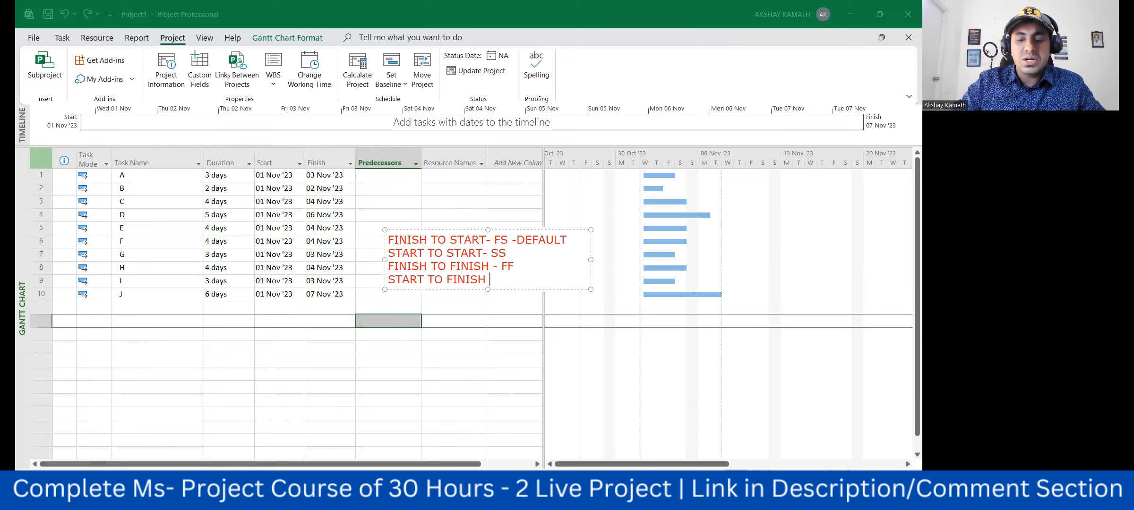
text(- SF)
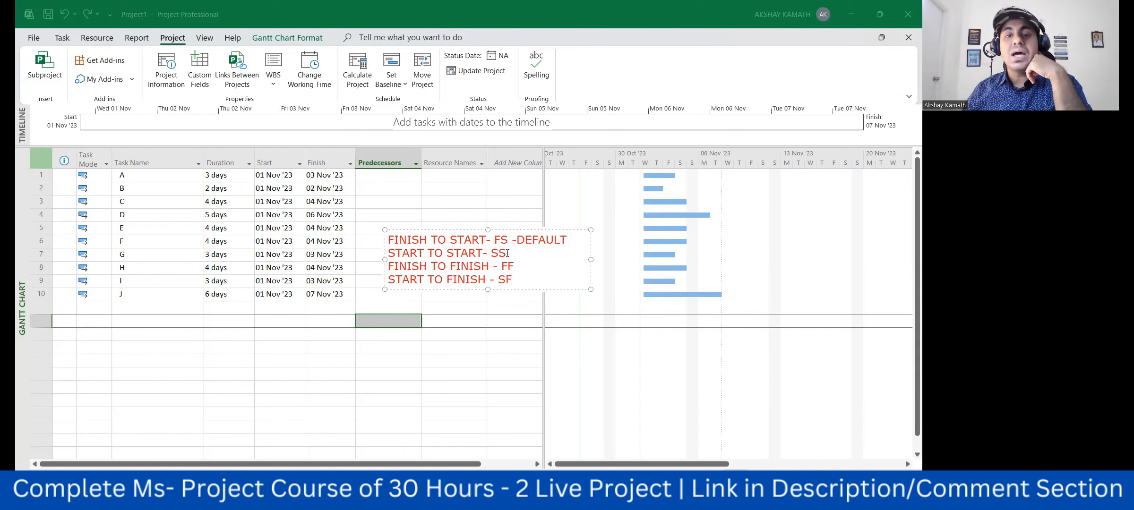
Step: Move the link-type note off the task rows to the empty area below the task table
drag(508, 230, 477, 190)
click(496, 285)
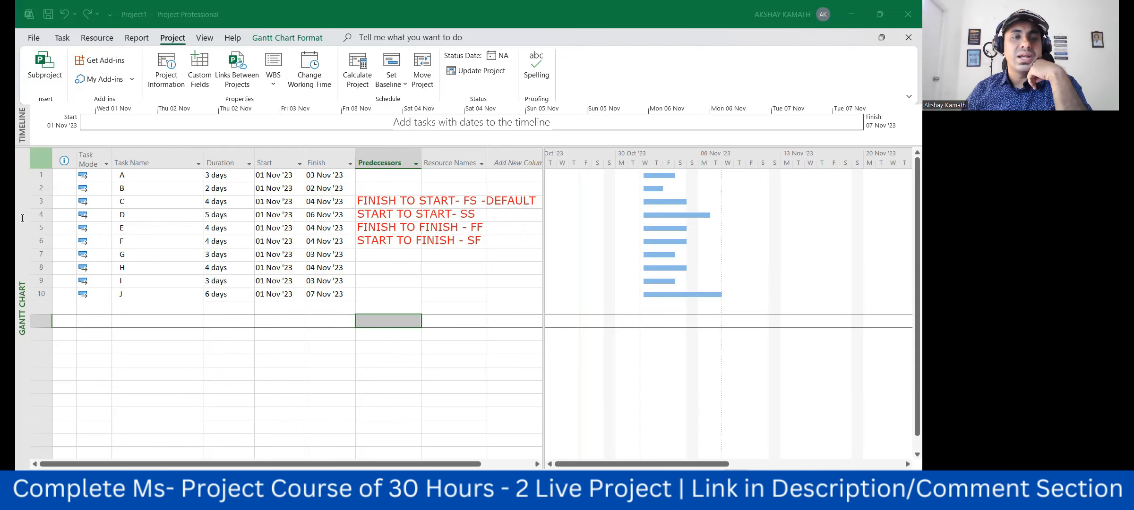
drag(397, 271, 137, 395)
click(407, 403)
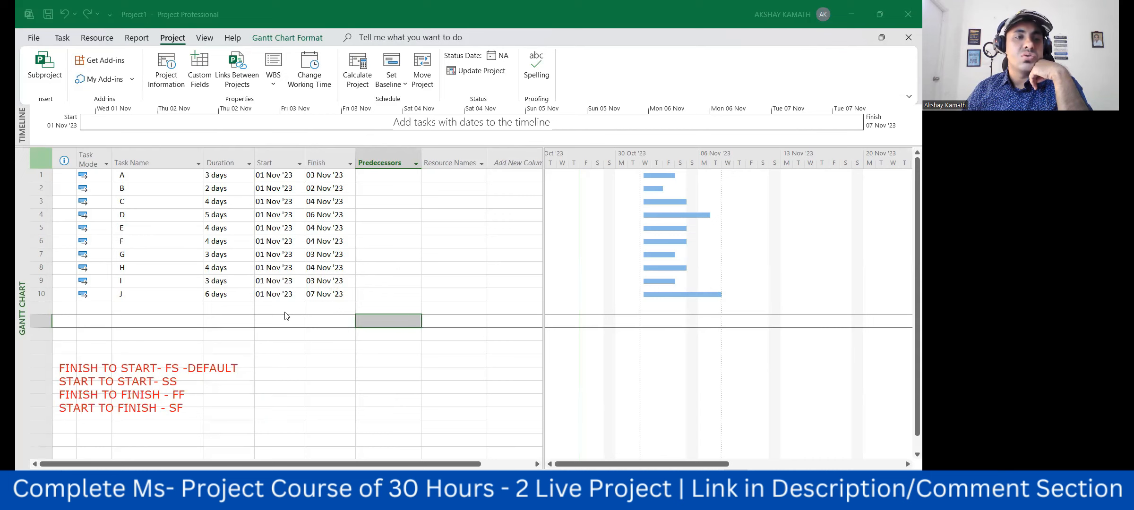
click(415, 230)
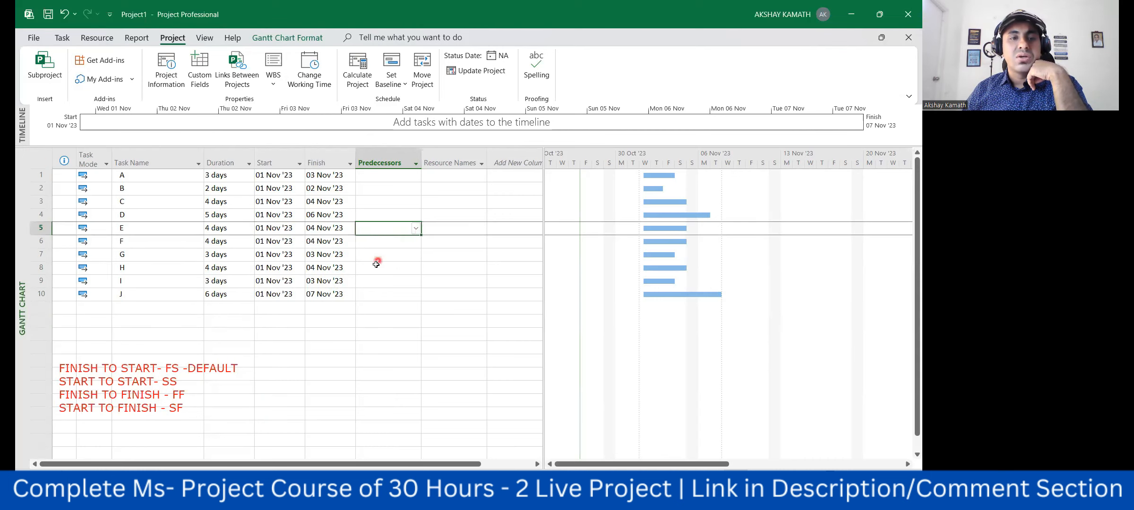
click(370, 283)
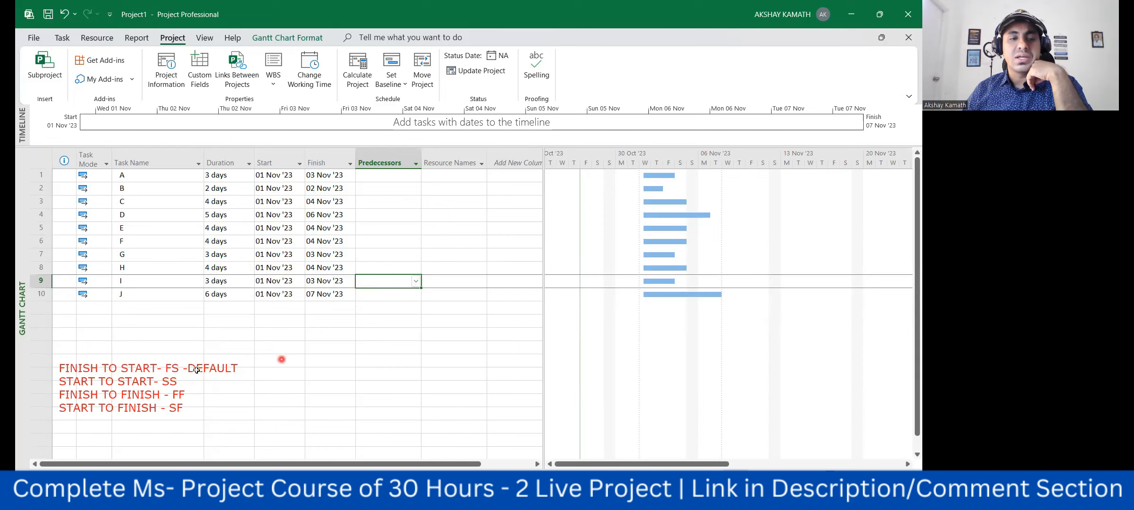
click(415, 347)
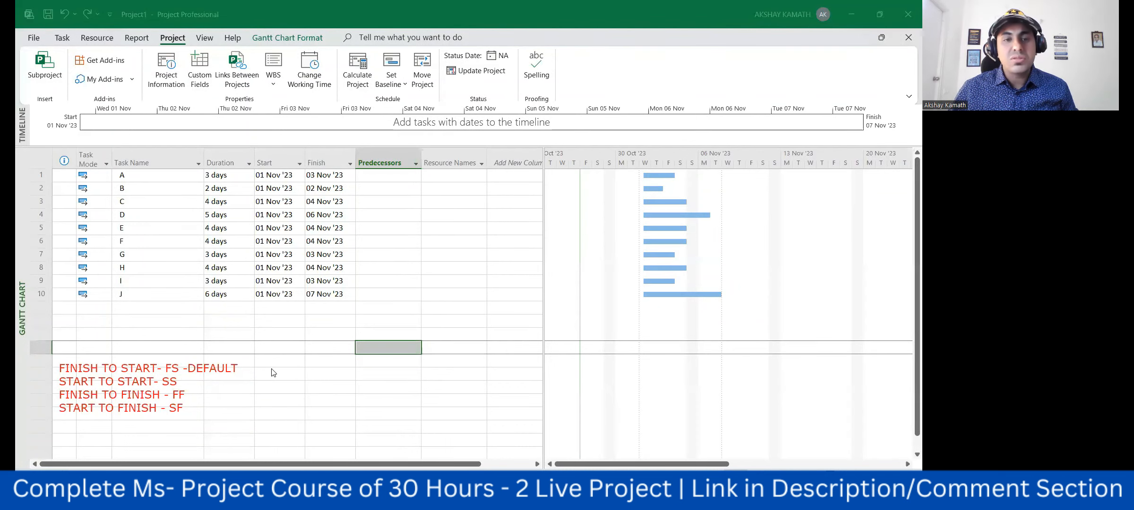
Step: Insert the heading "TYPES OF LINKS OR RELATIONSHIP" on its own line above the list of link types
click(62, 362)
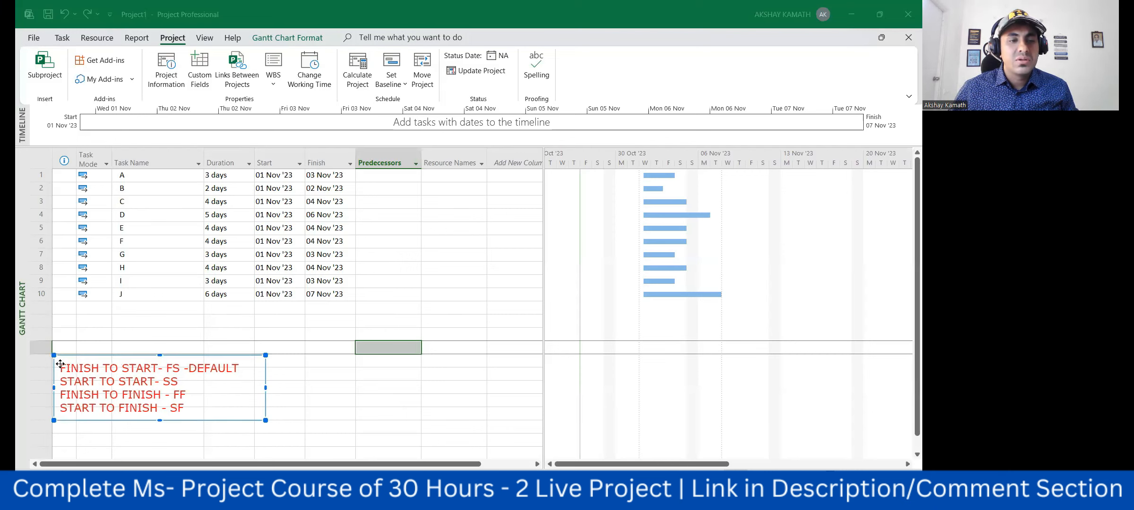
click(62, 367)
text(TYPES OF LINK)
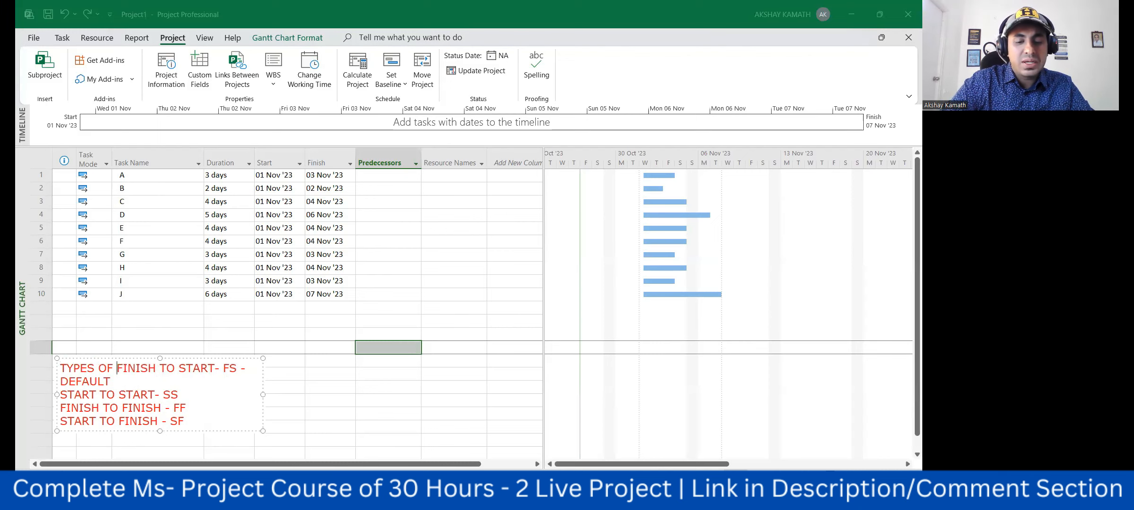
text(S)
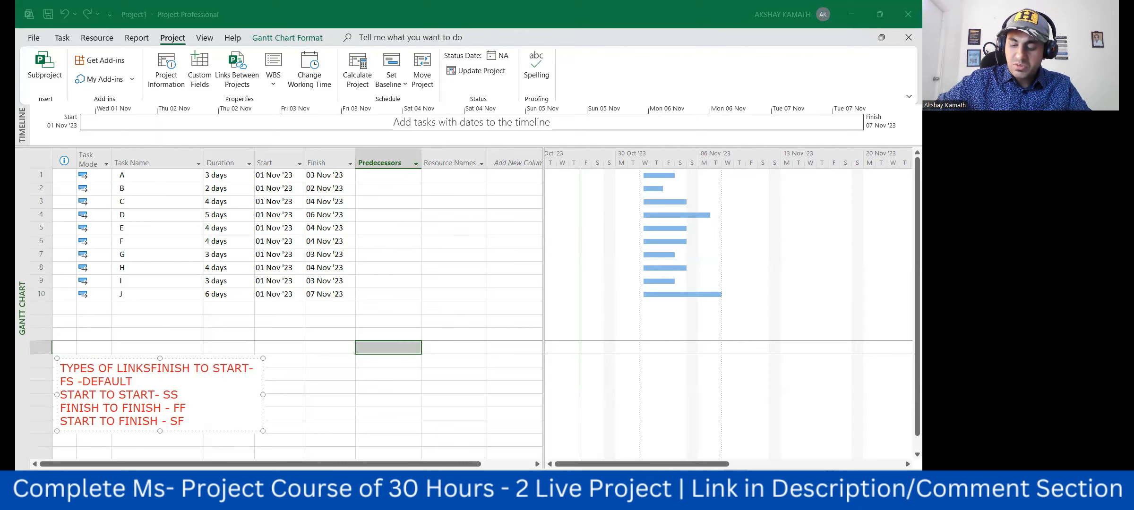
text( L RELATIONSHIP)
key(Return)
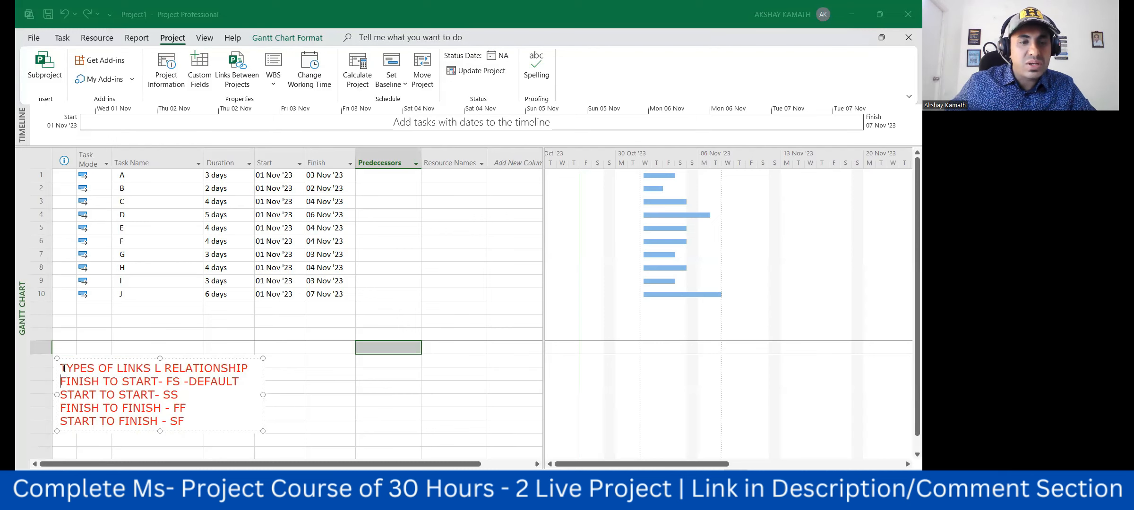
click(156, 369)
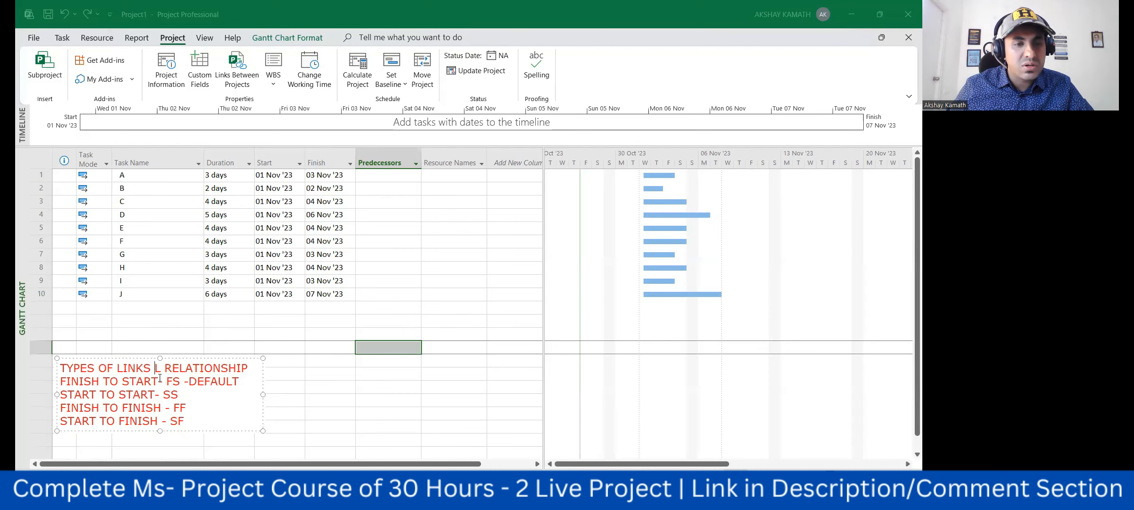
key(BackSpace)
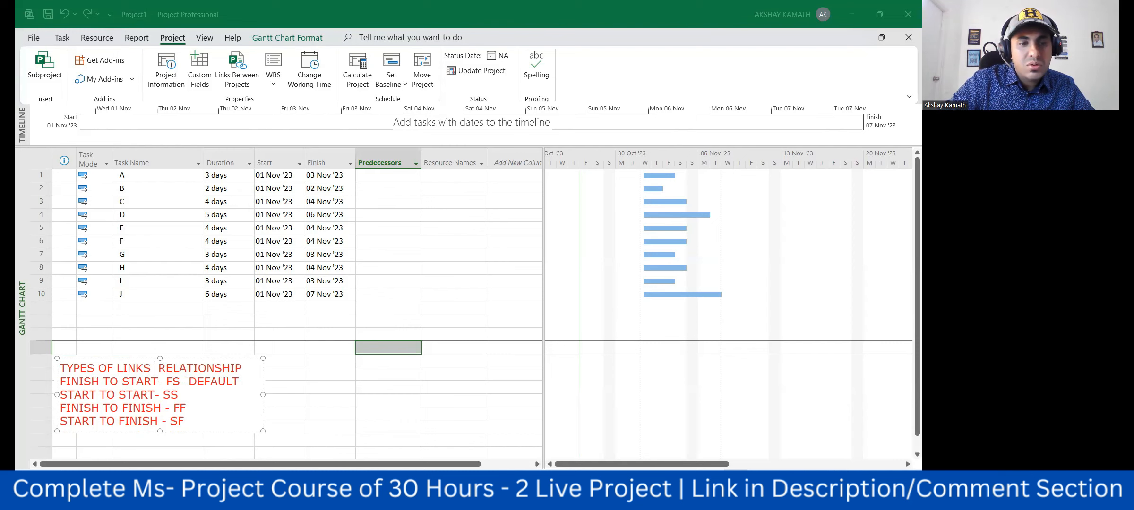
text(OR)
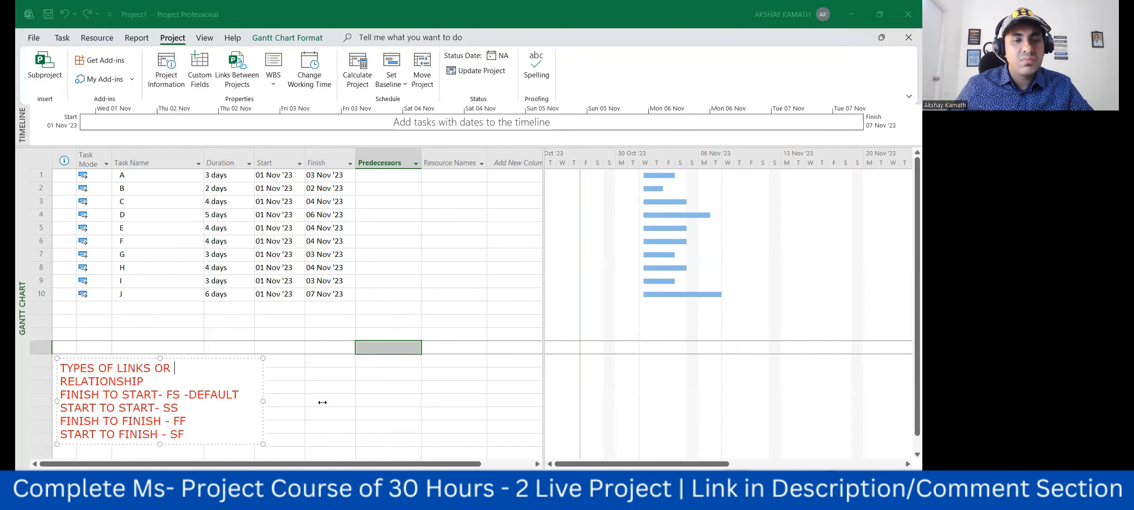
Step: Widen the note so its heading fits on one line and add a blank line below the heading
drag(322, 402, 369, 402)
click(311, 371)
key(Return)
click(433, 393)
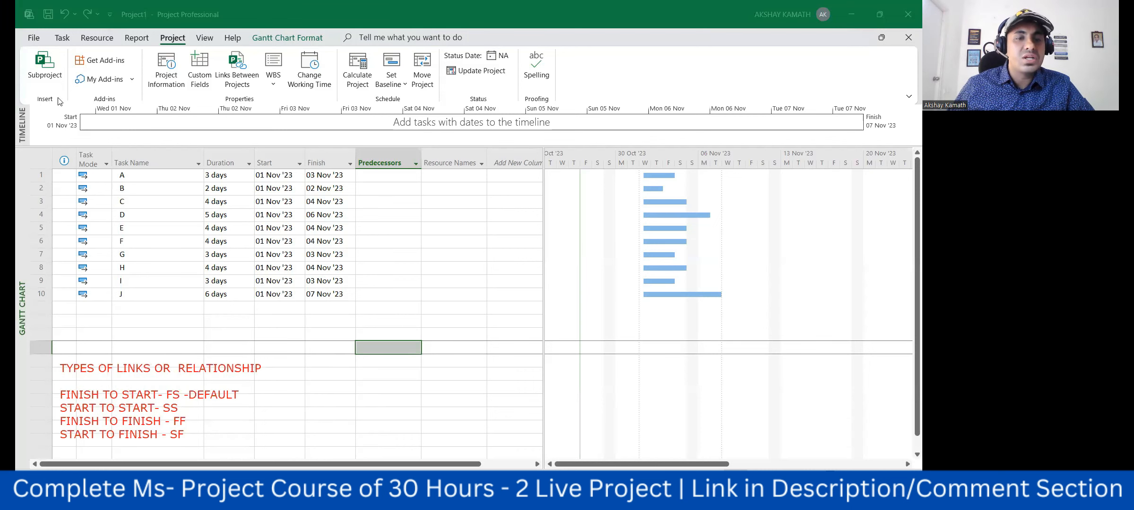
Step: Create a second text note beside the link-type list with the heading "METHOD OF LINKS / LINKING"
click(340, 387)
text(mETHDO)
key(BackSpace)
key(BackSpace)
key(BackSpace)
key(BackSpace)
key(BackSpace)
key(BackSpace)
text(METHOD OF LINKS)
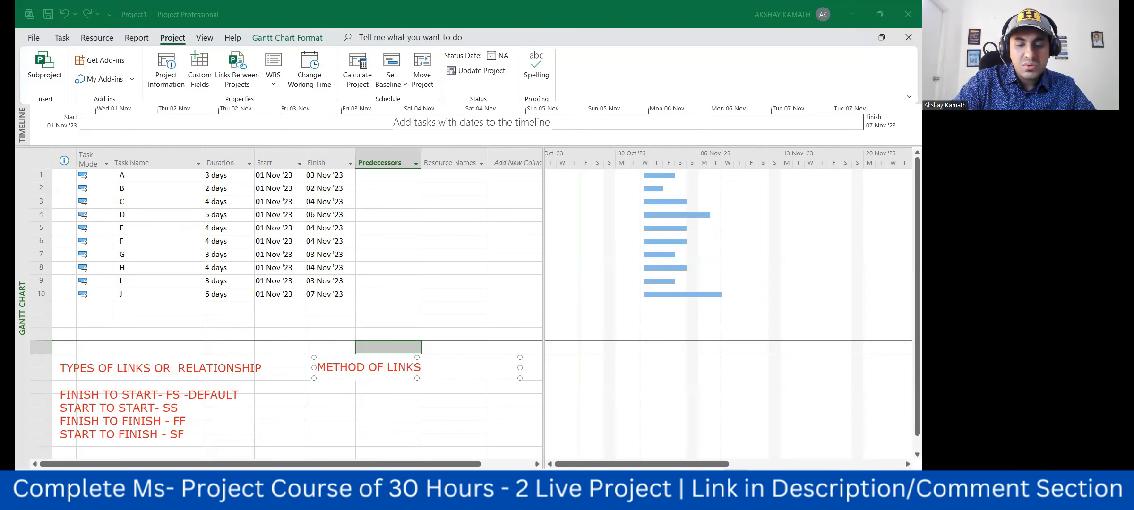
text( / KINK)
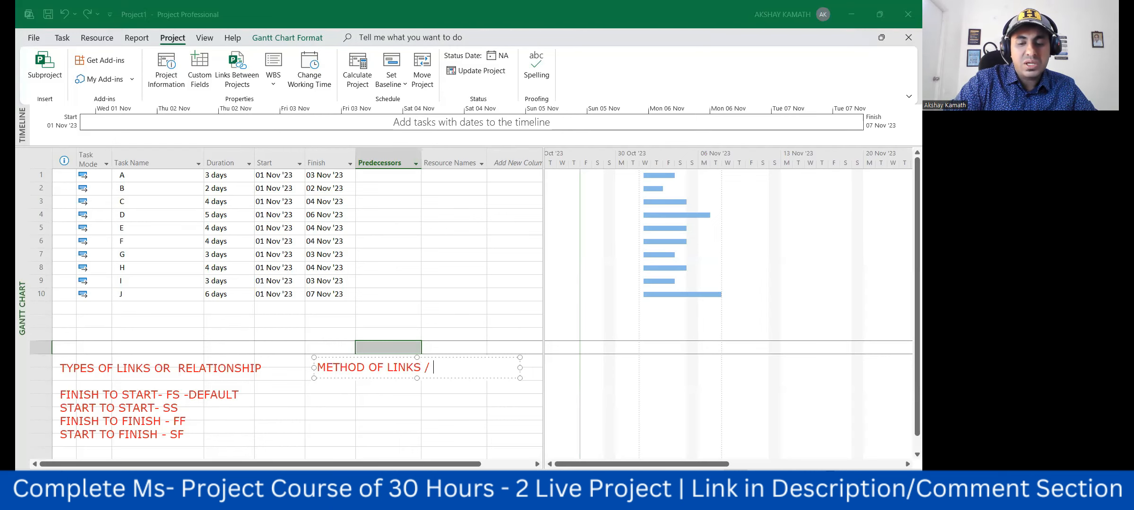
key(BackSpace)
key(BackSpace)
key(BackSpace)
key(BackSpace)
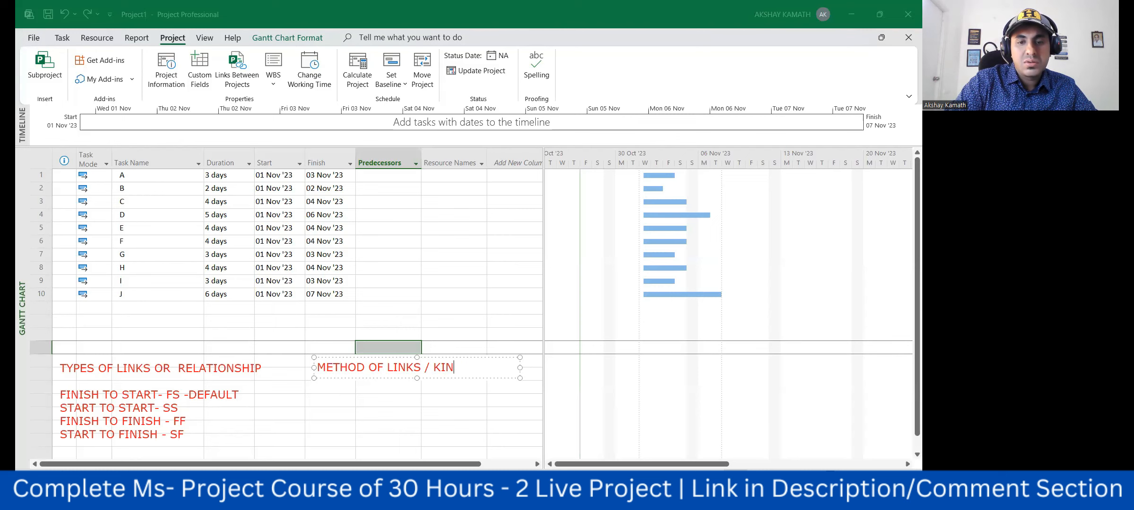
text(LINK)
key(BackSpace)
text(KING)
Step: Add the entries "Predecessors or successors" and "Network diagram" on separate lines below the linking-methods heading, leaving a blank line after the heading
key(Return)
text(Prede)
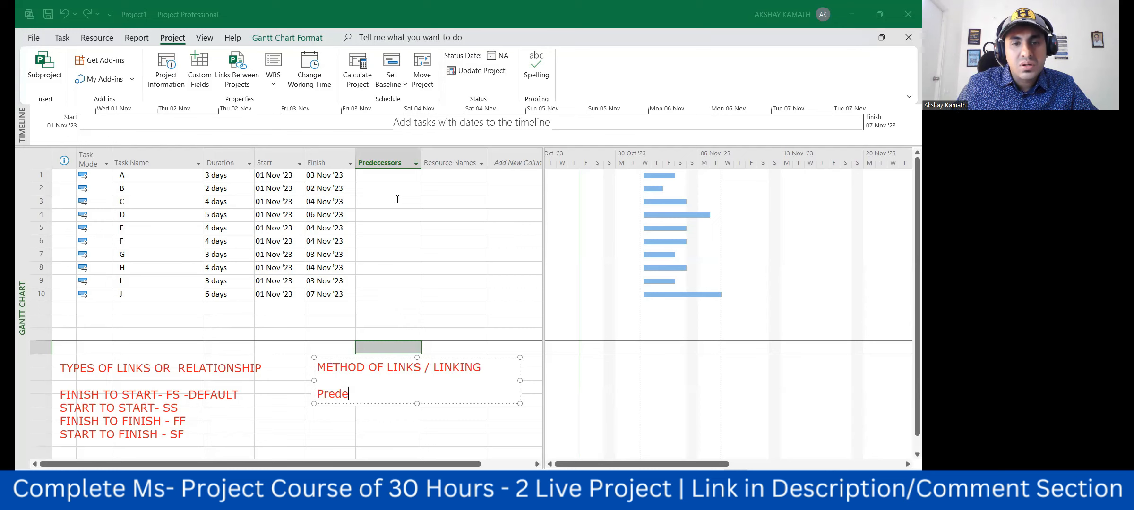
text(ces)
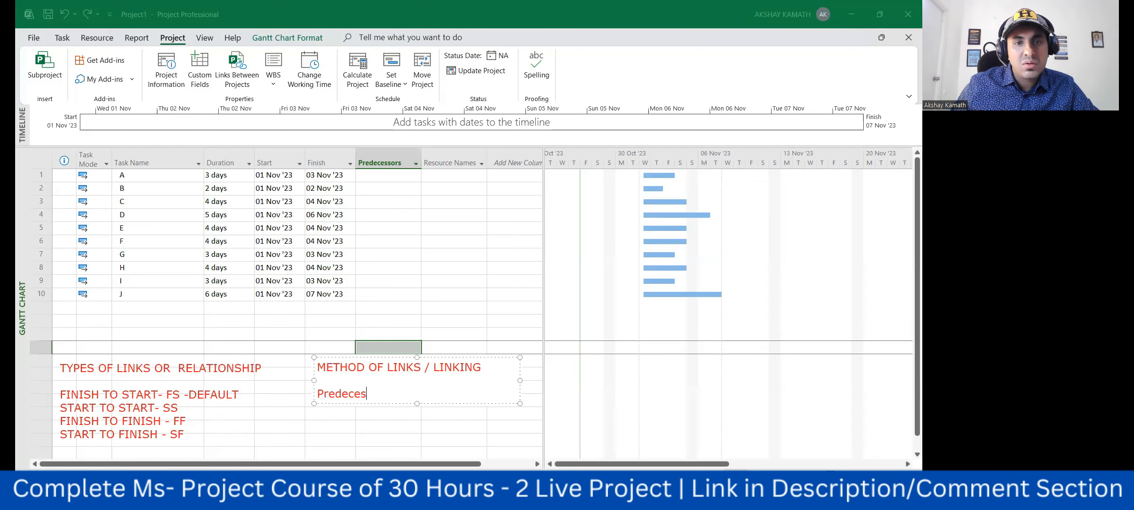
text(sors o)
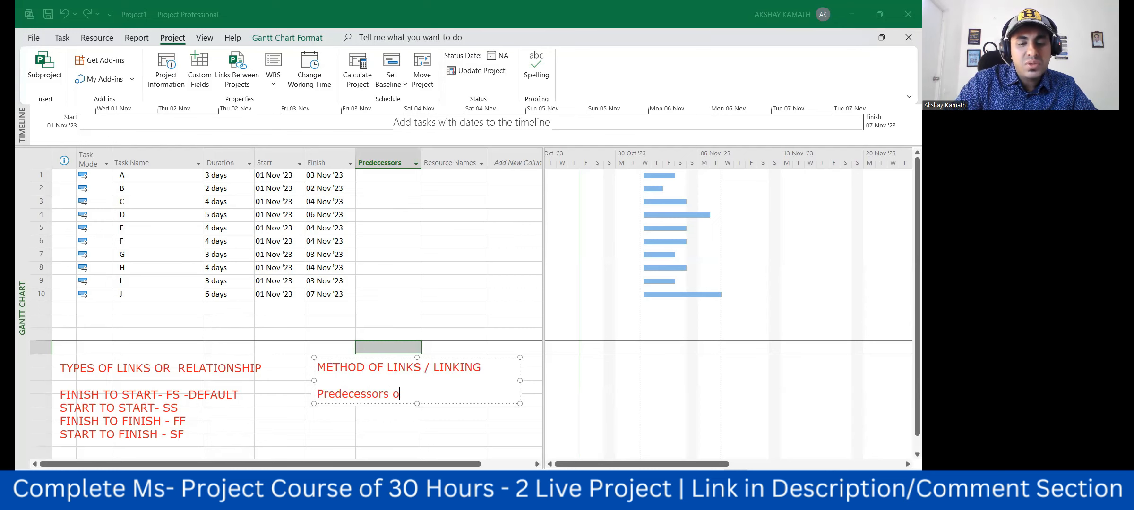
text(r successors)
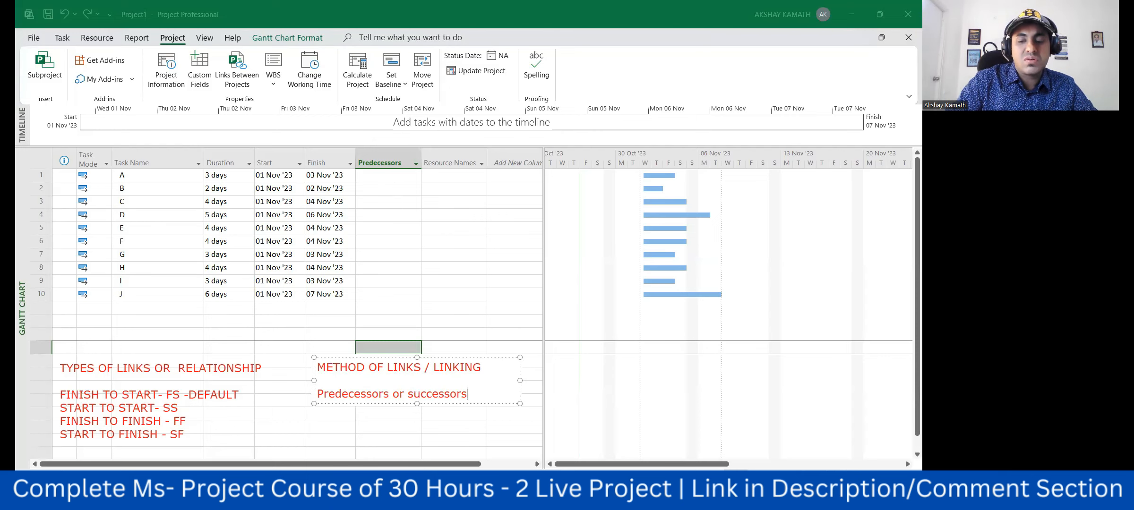
key(Return)
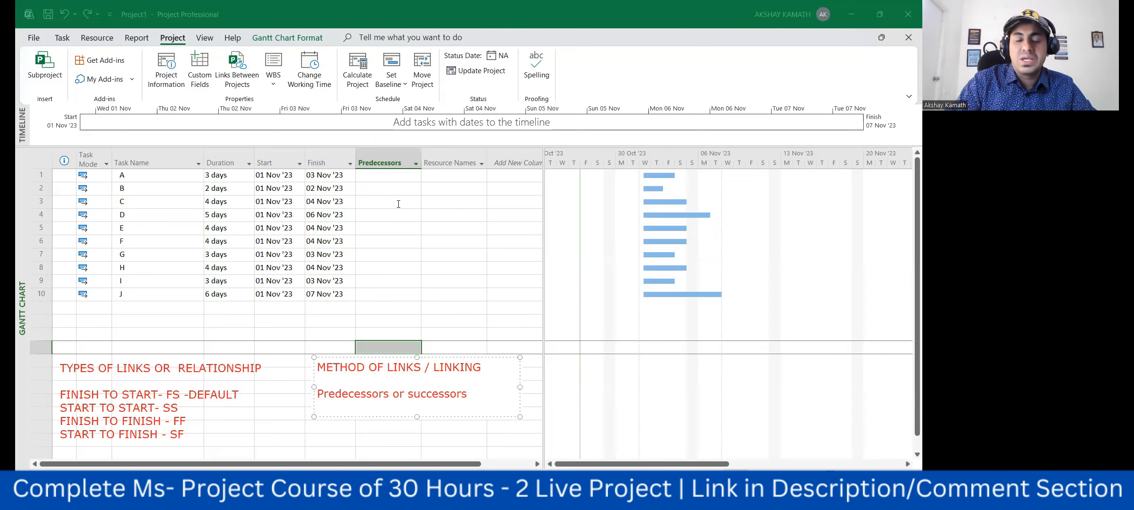
text(Net)
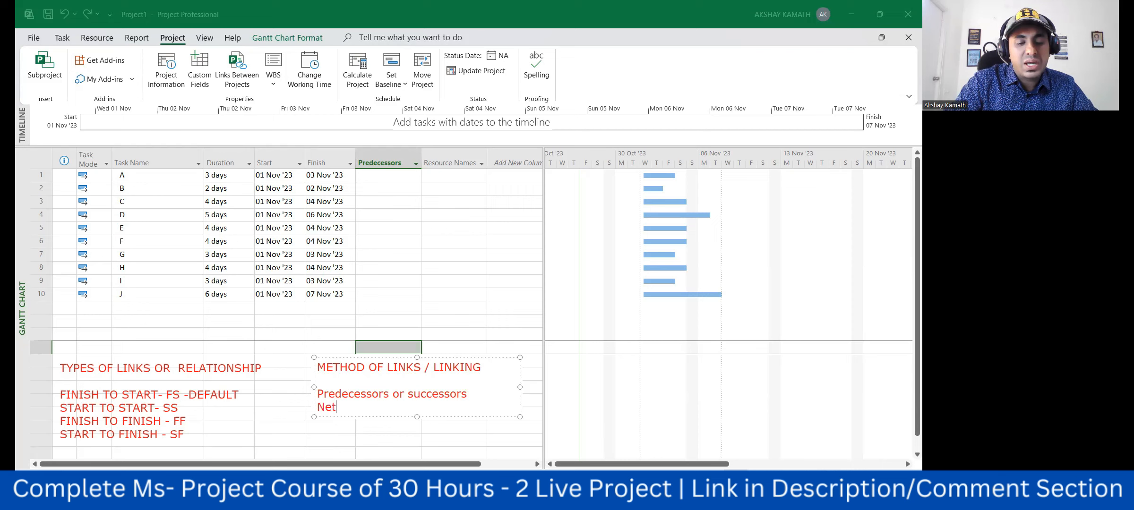
text(work diagram)
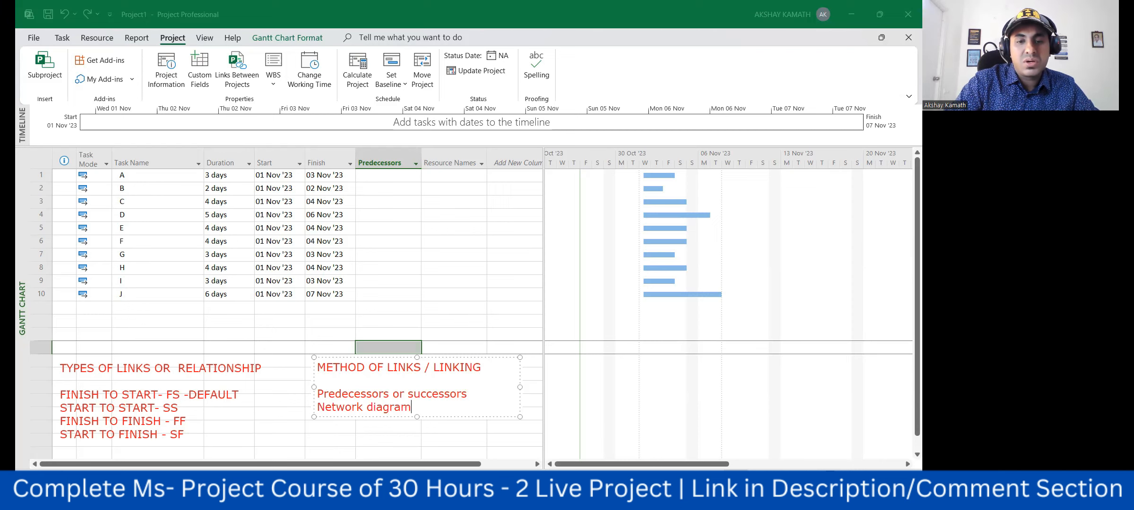
Step: Add "Task information" on a new line below "Network diagram" in the linking-methods note
key(Return)
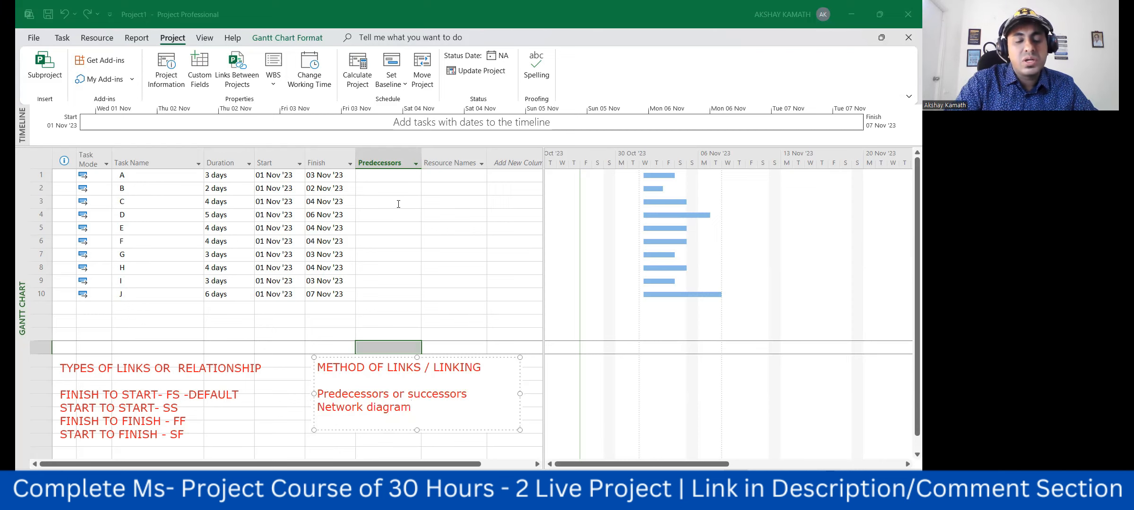
text(taskm)
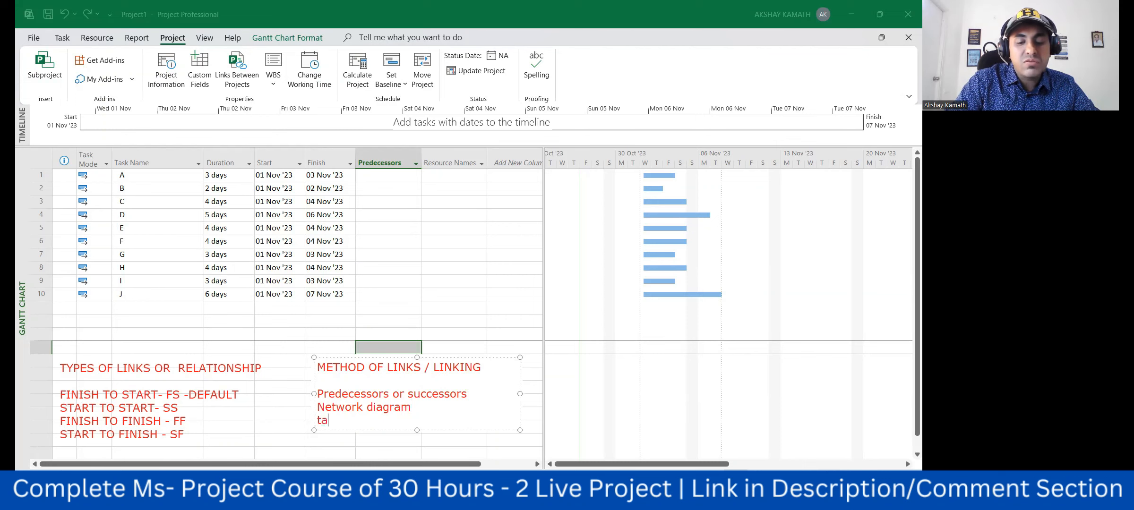
key(BackSpace)
key(BackSpace)
key(BackSpace)
key(BackSpace)
key(BackSpace)
text(Tas)
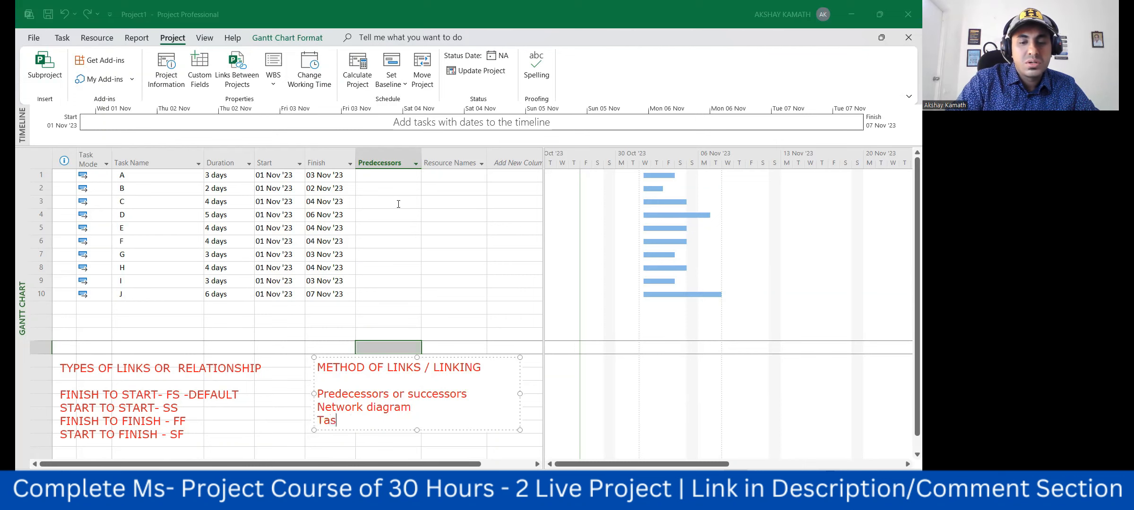
text(k information)
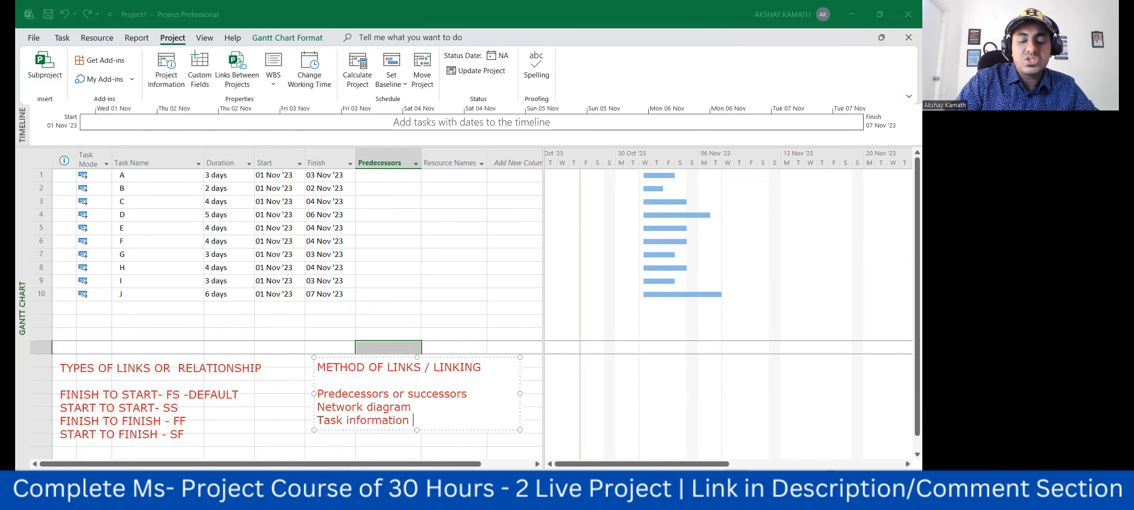
Step: Add "Auto linking" as the next line of the linking-methods note, below "Task information"
key(Return)
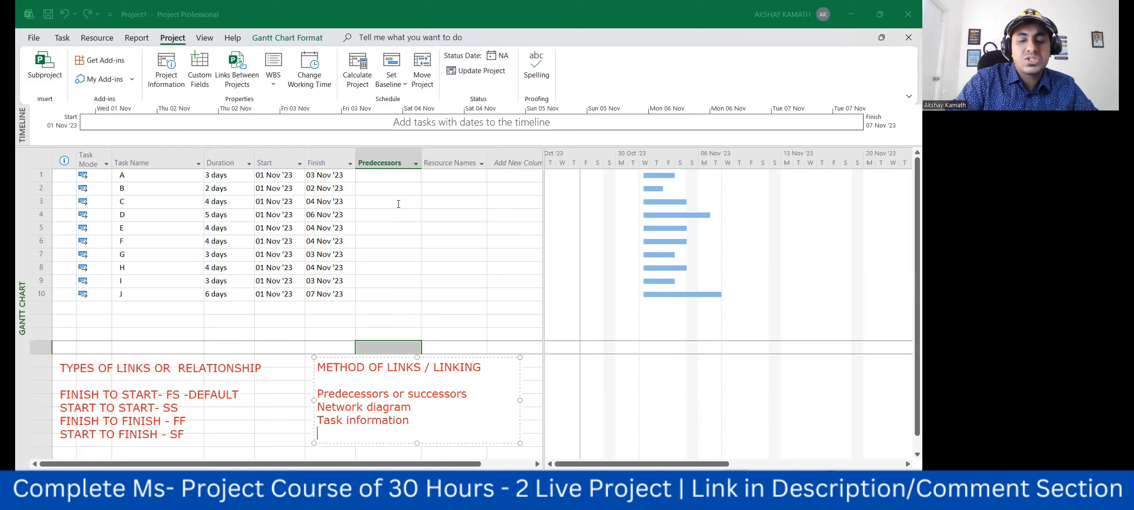
text(vlin)
key(BackSpace)
key(BackSpace)
key(BackSpace)
key(BackSpace)
key(BackSpace)
text(Auto )
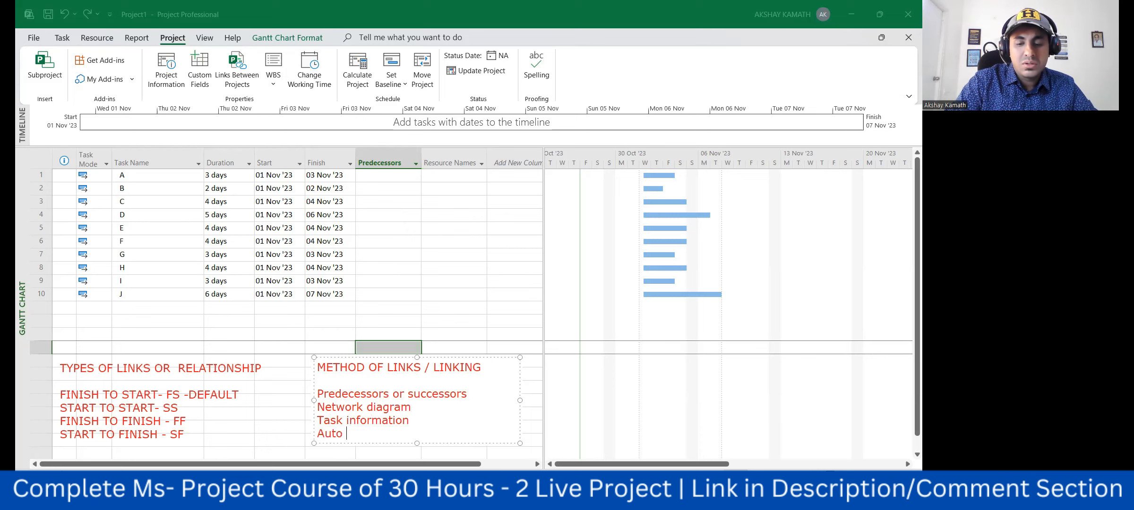
text(Inking)
key(BackSpace)
key(BackSpace)
key(BackSpace)
key(BackSpace)
text(inking)
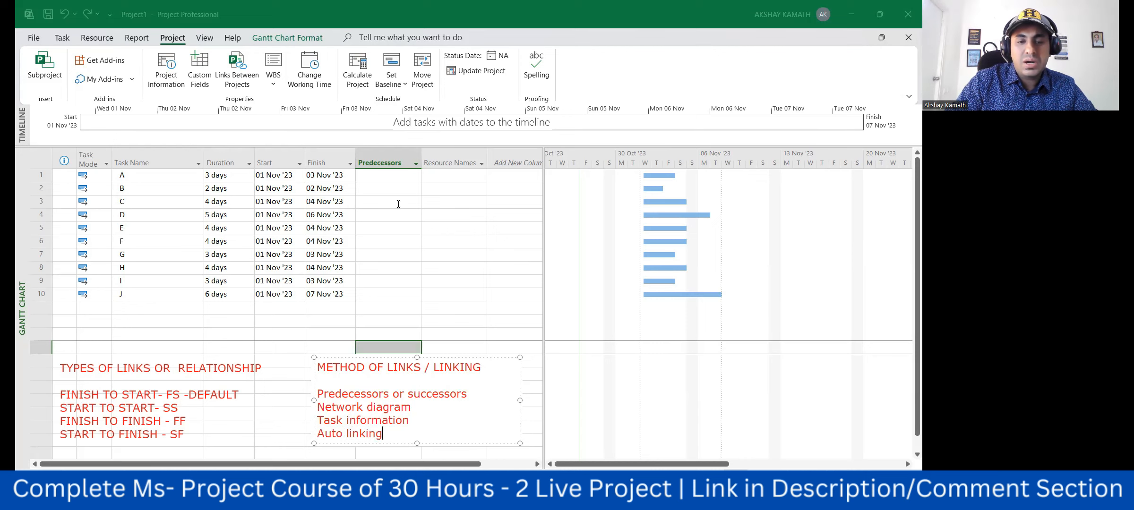
Step: Add "Multiple Dependency" as the last line of the linking-methods note and finish editing the note
key(Return)
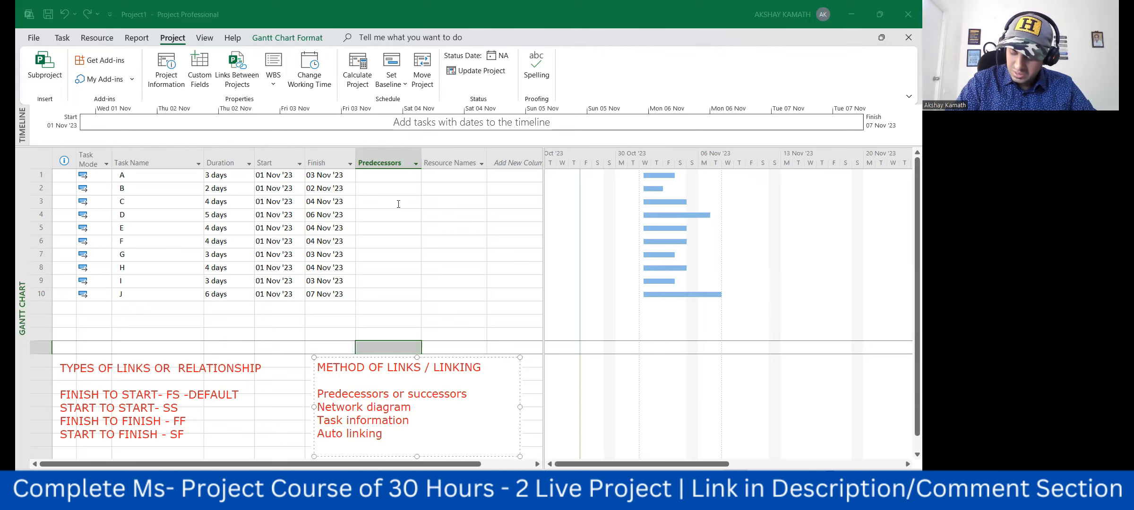
key(Return)
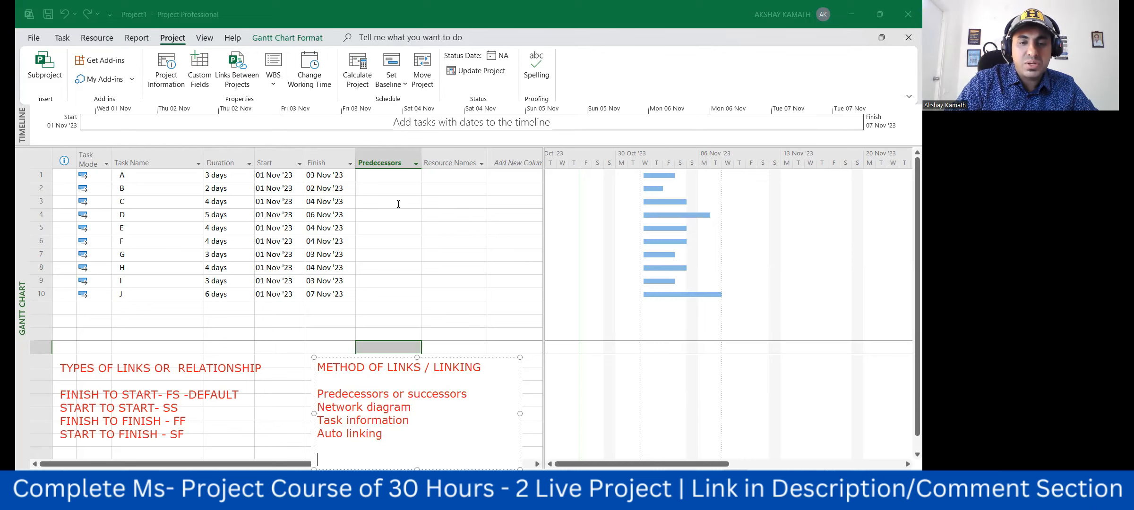
key(BackSpace)
text(Multiple )
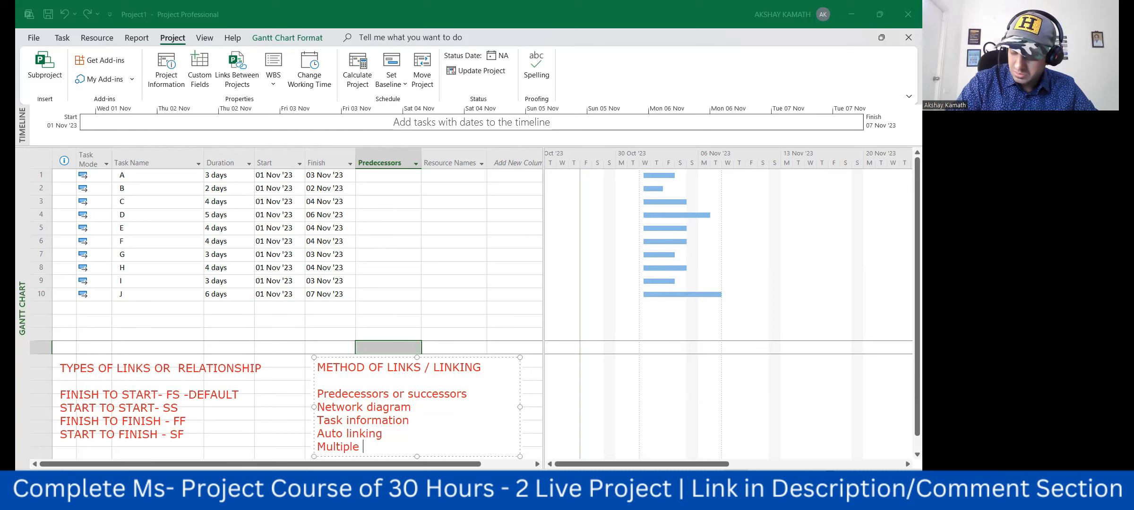
text(Depe)
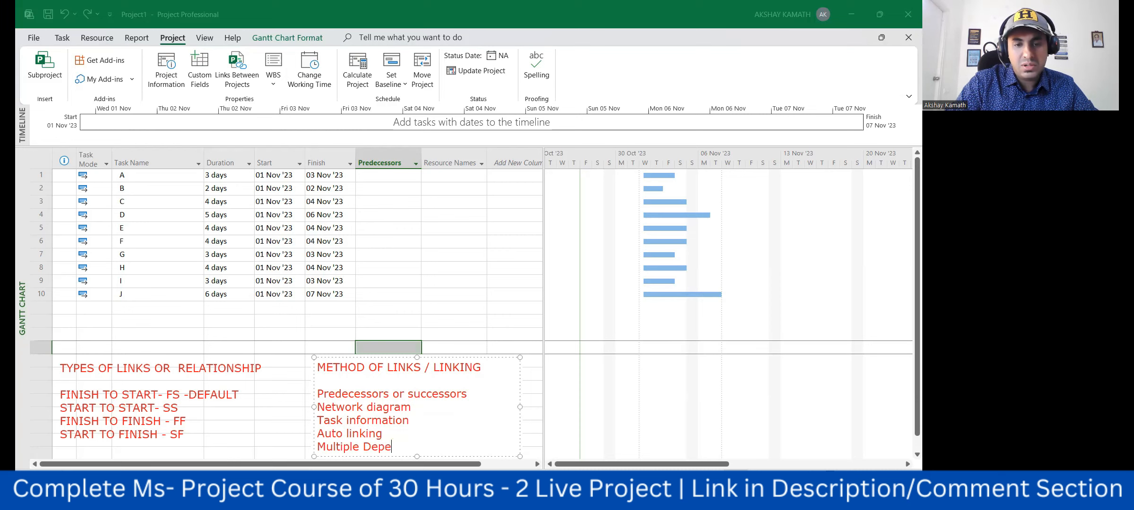
text(ndency)
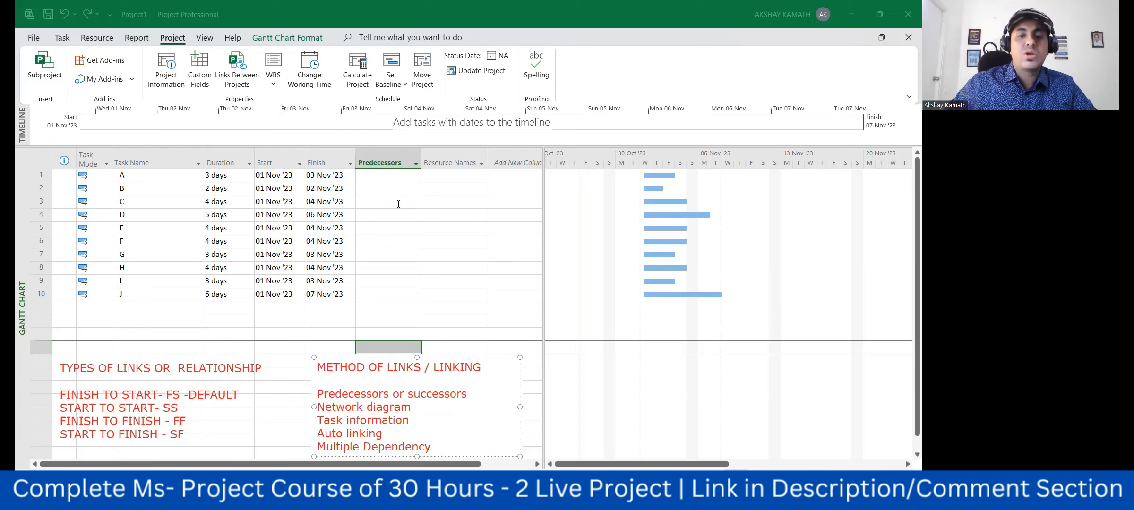
click(684, 368)
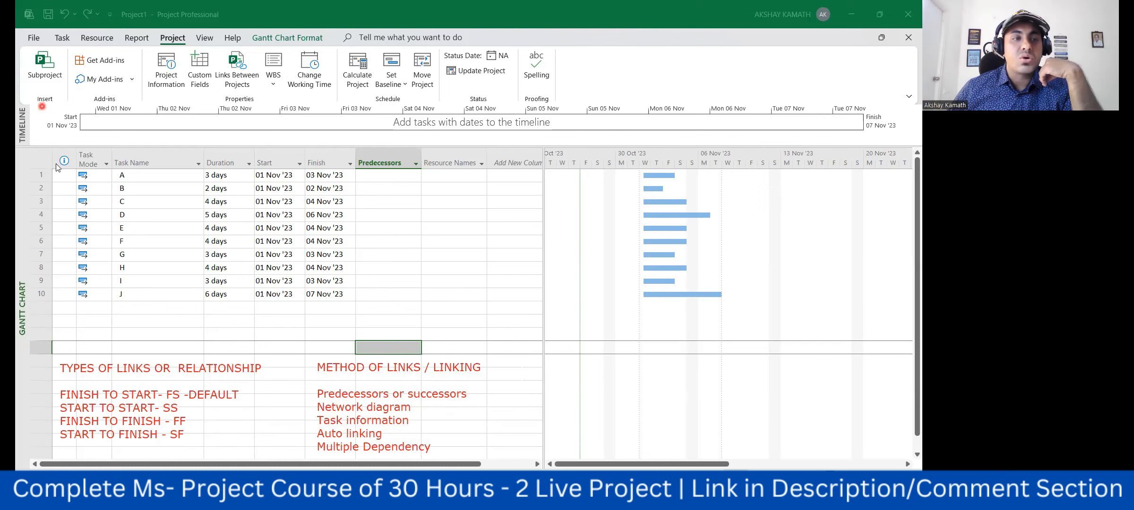
Step: Replace "or" with "&" in the first entry of the linking-methods note so it reads "Predecessors & successors"
click(401, 396)
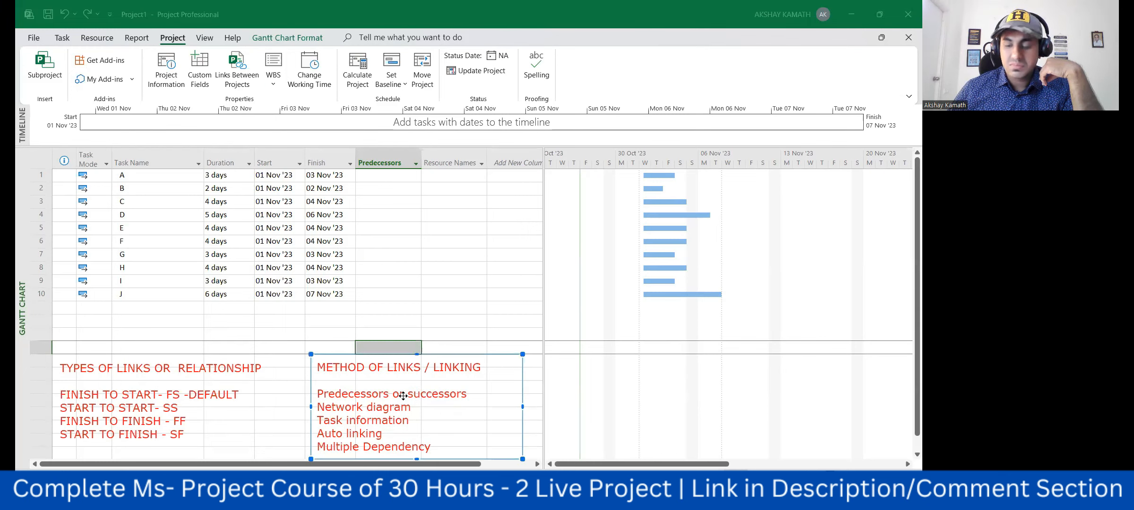
click(403, 396)
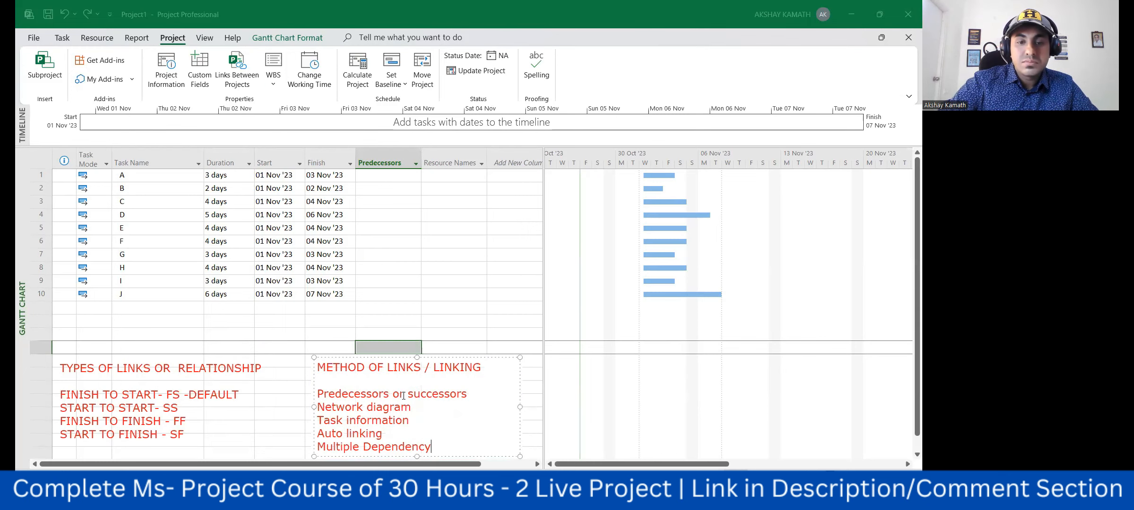
key(BackSpace)
key(BackSpace)
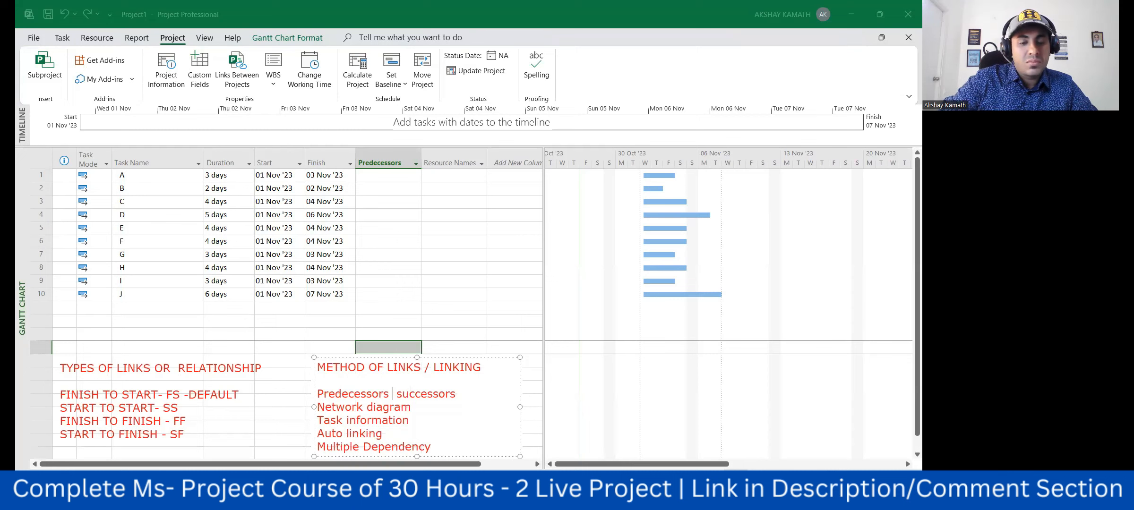
text(&)
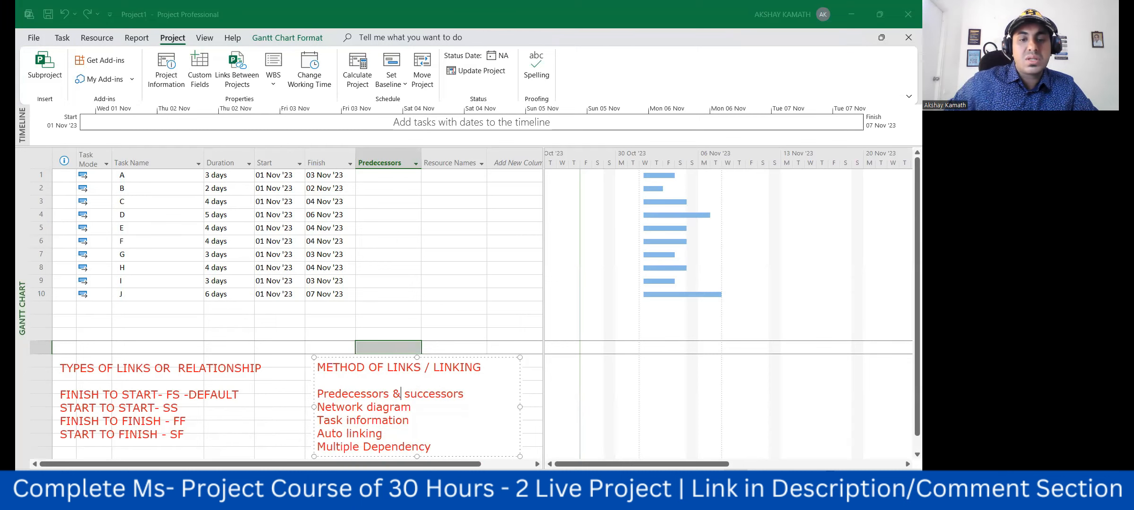
click(690, 395)
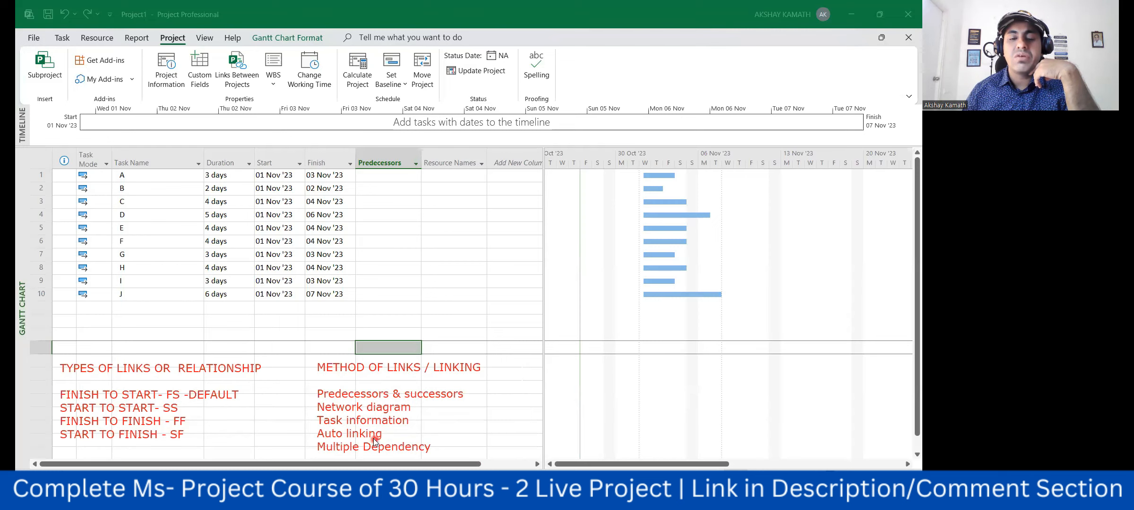
click(653, 436)
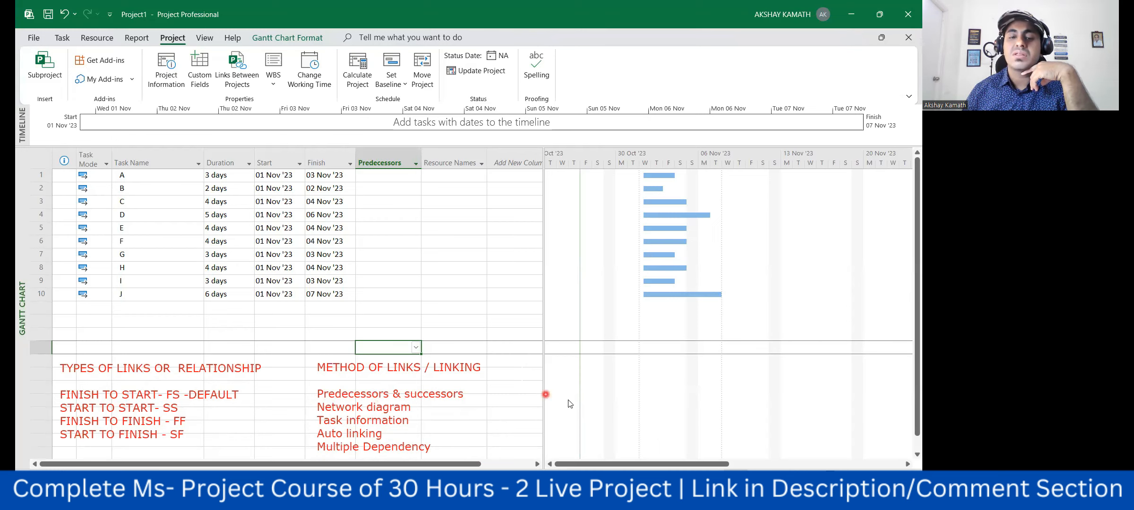
Step: Hide the Resource Names column in the task table
click(478, 293)
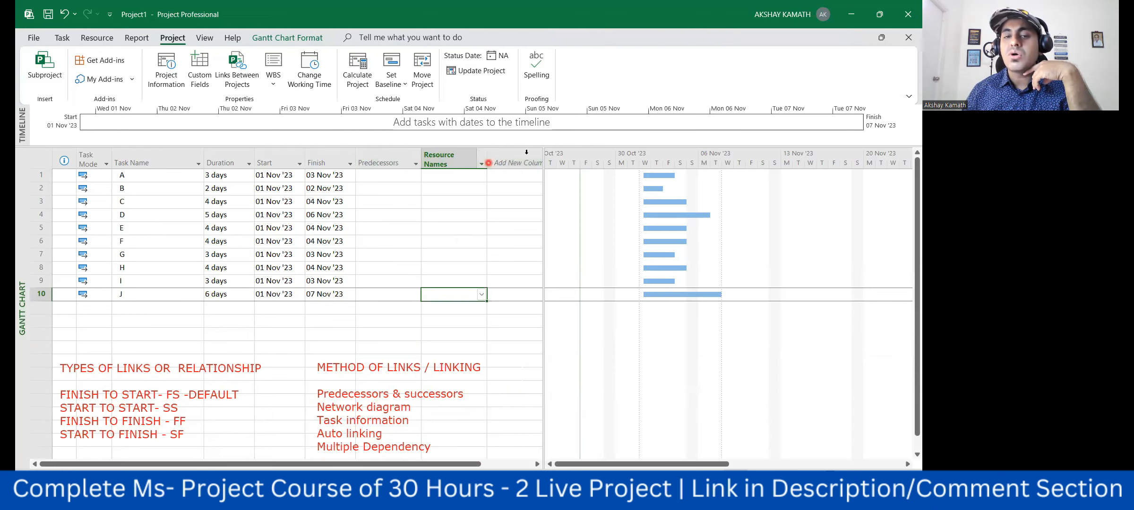
click(456, 158)
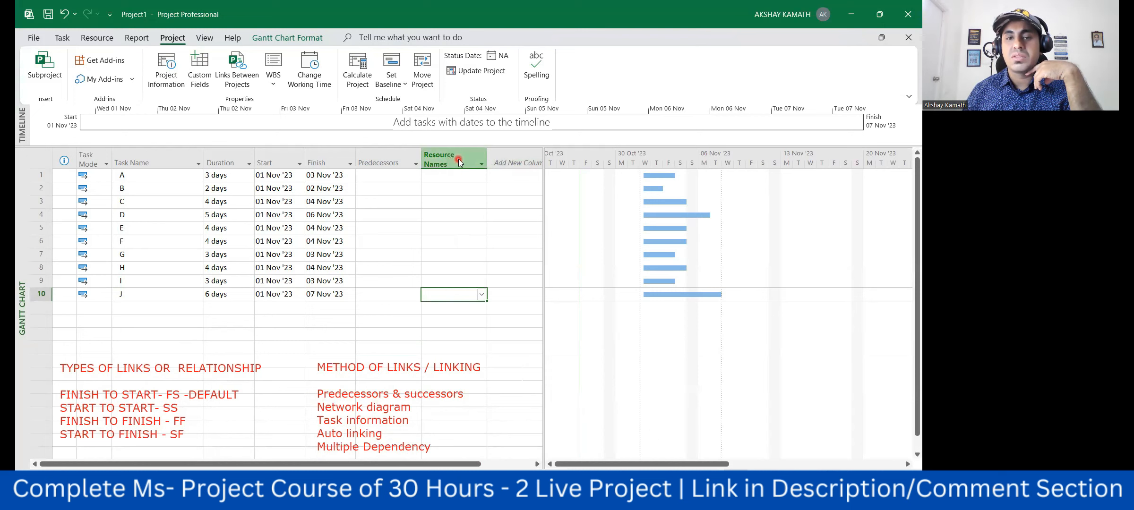
right_click(458, 159)
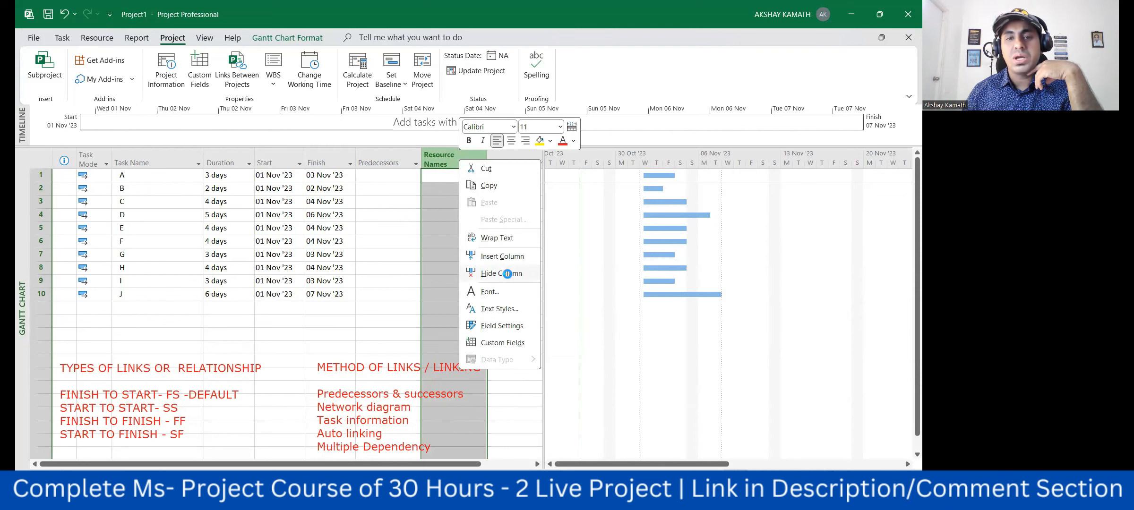
click(509, 277)
click(529, 274)
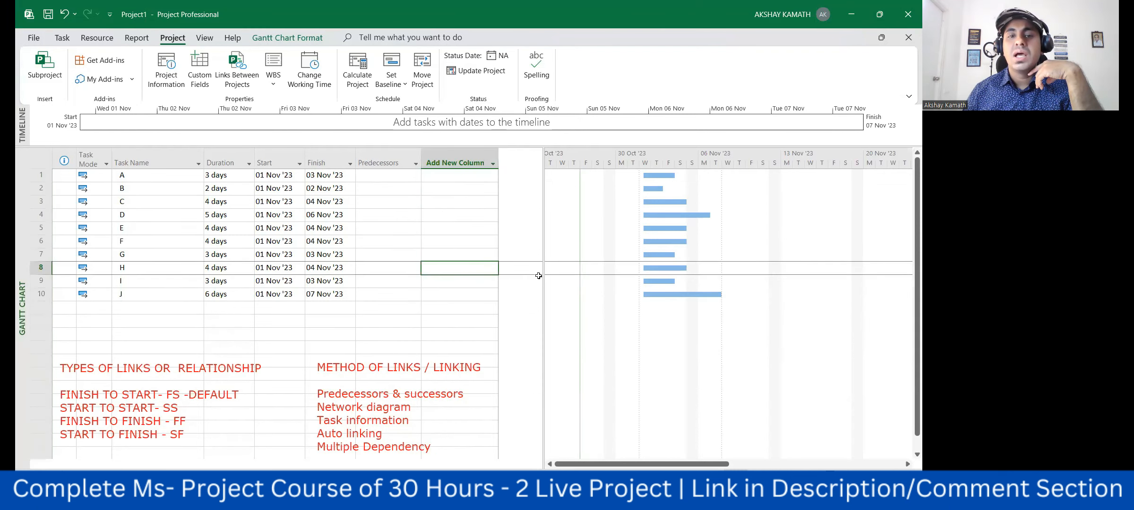
Step: Add a Successors column to the task table directly after the Predecessors column
click(463, 162)
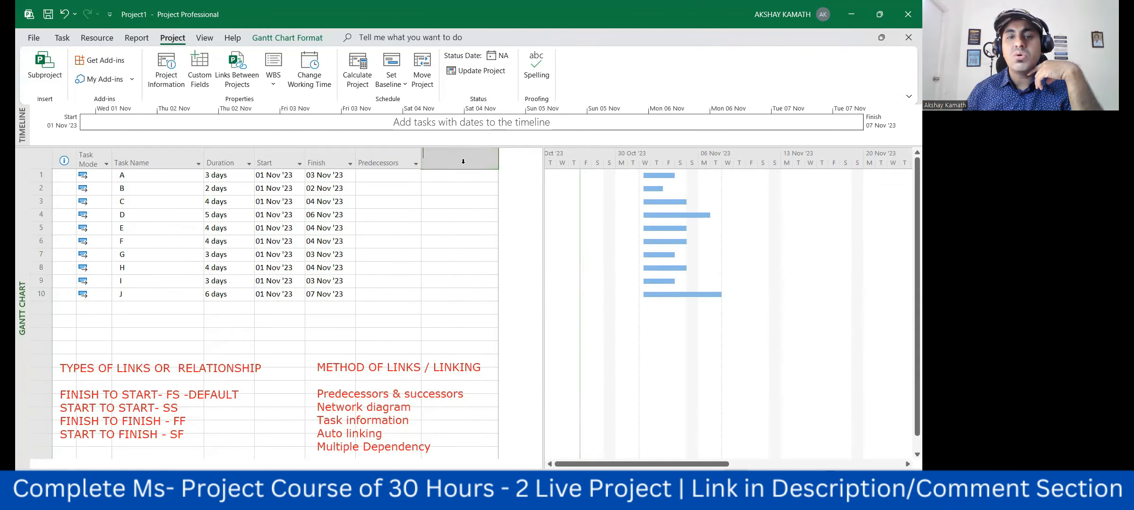
click(388, 218)
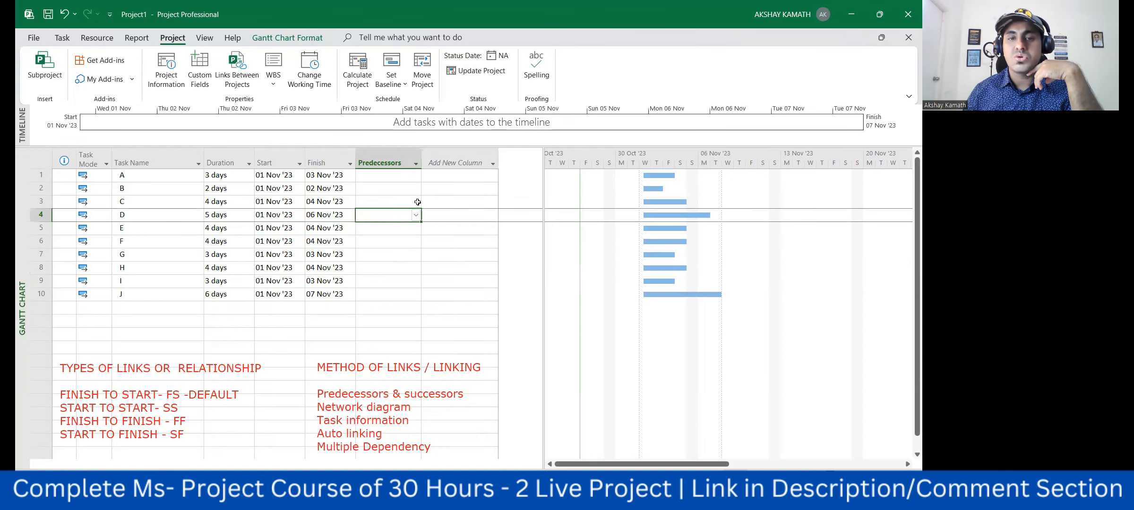
click(454, 161)
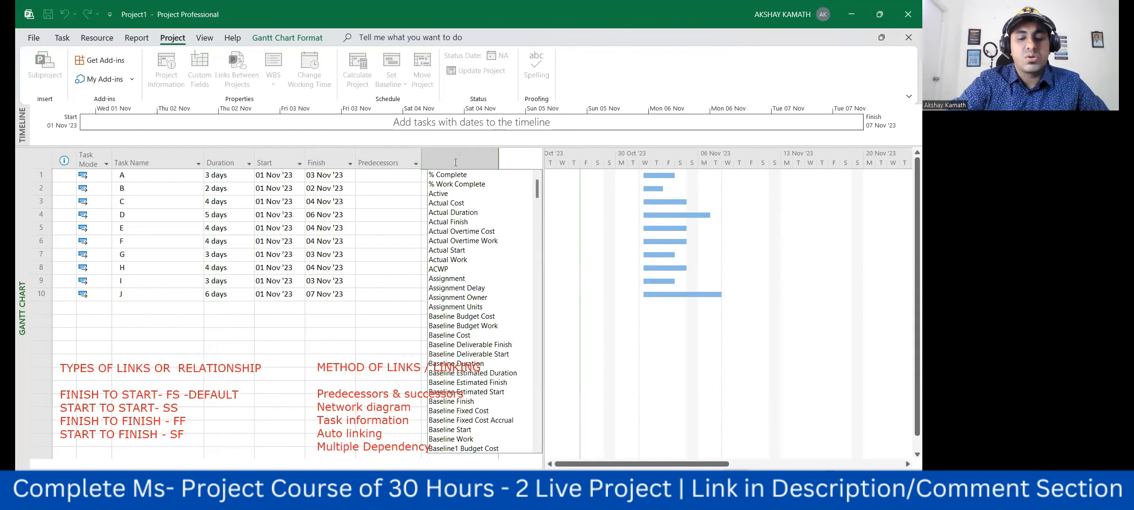
text(subproject File)
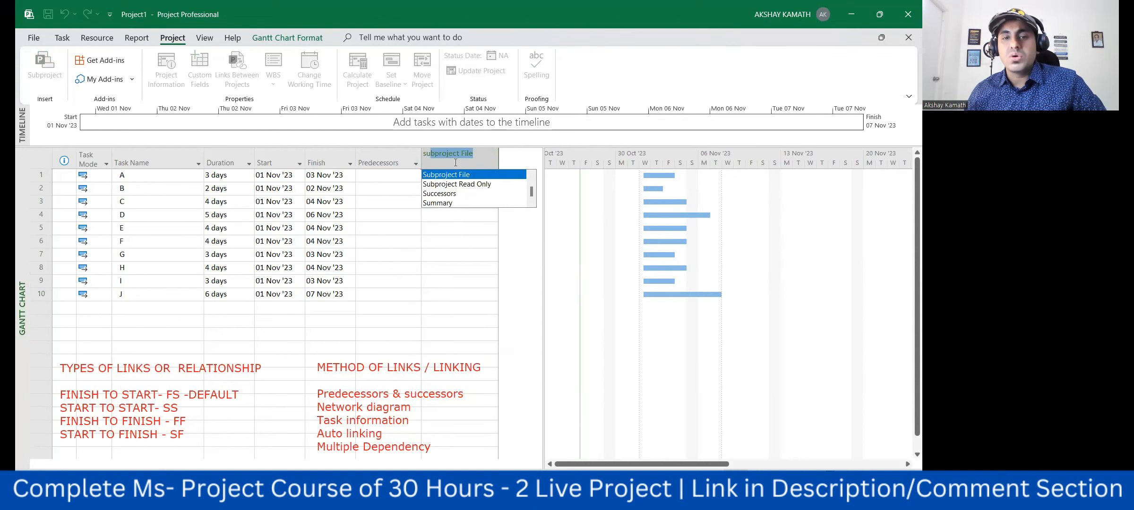
click(445, 196)
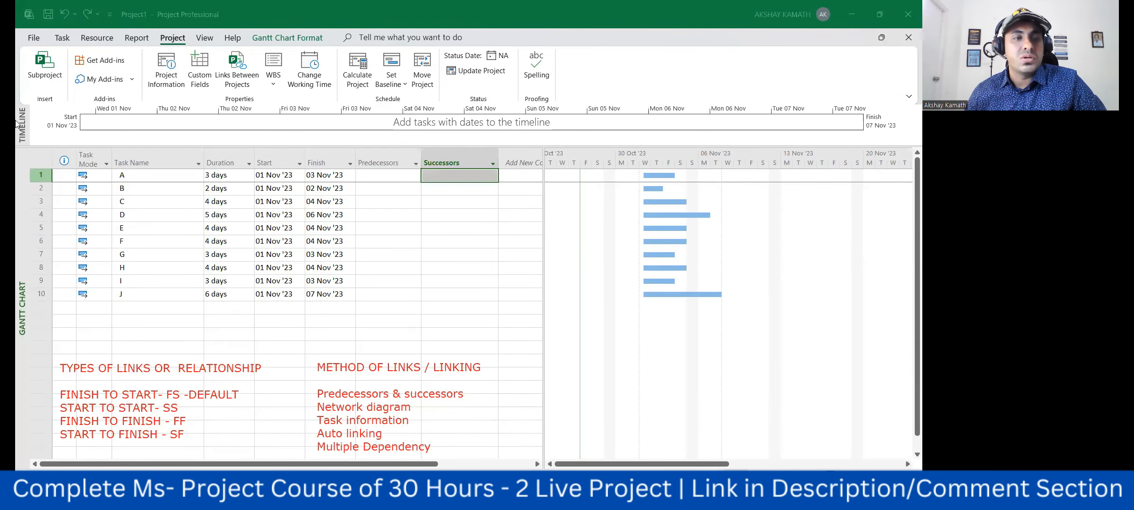
click(257, 322)
click(395, 321)
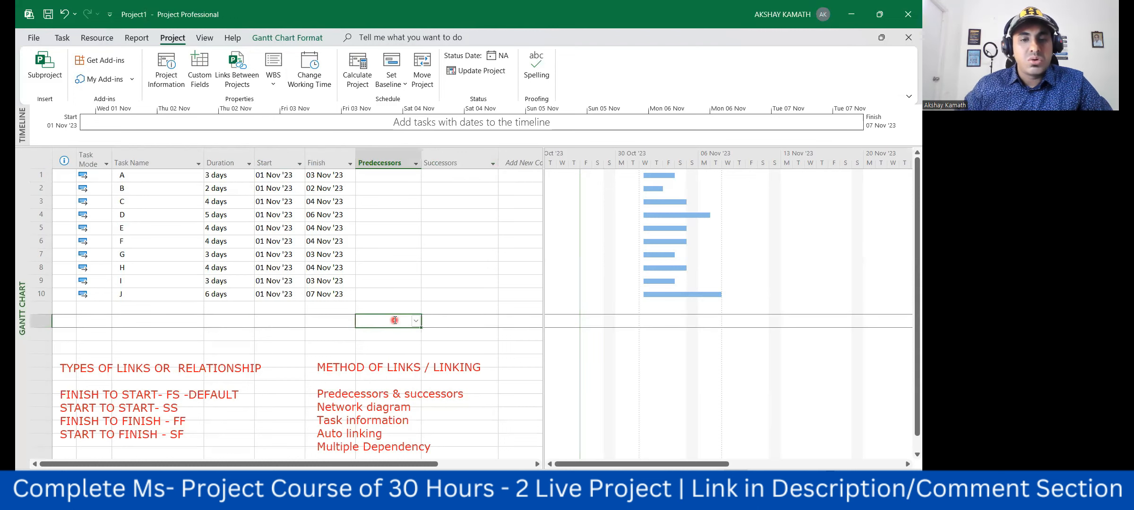
text(excavat)
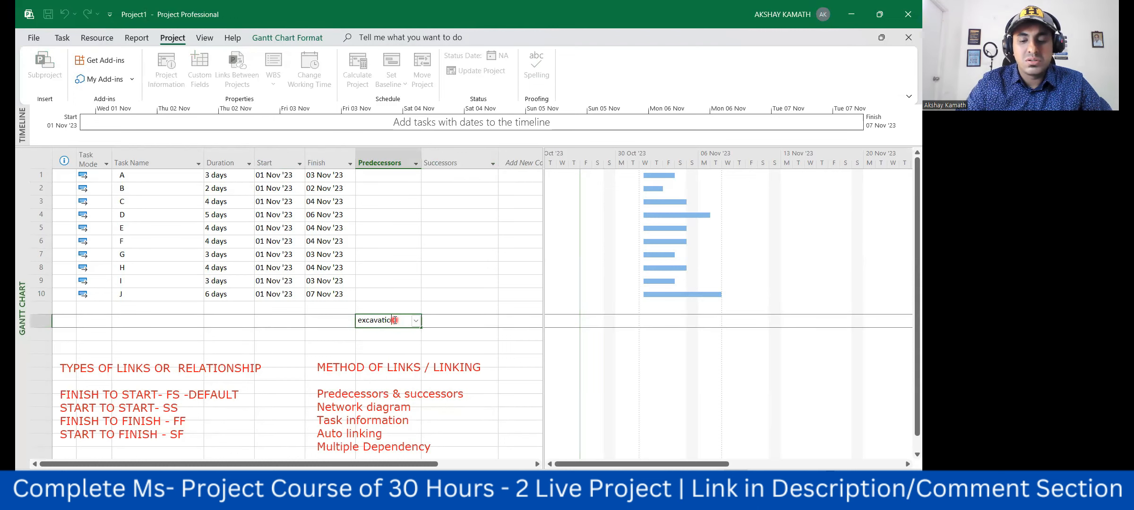
text(io)
key(Return)
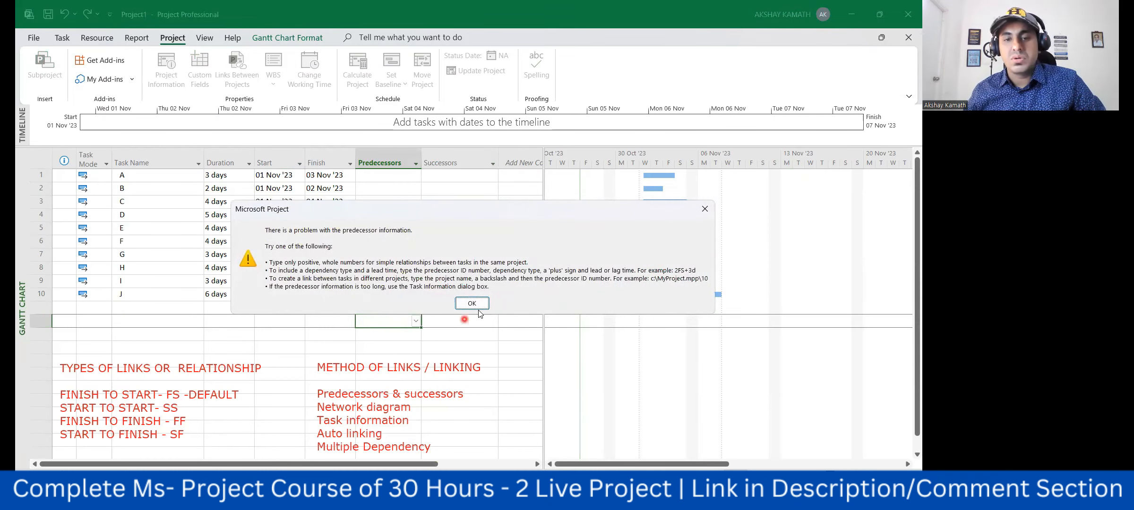
click(481, 304)
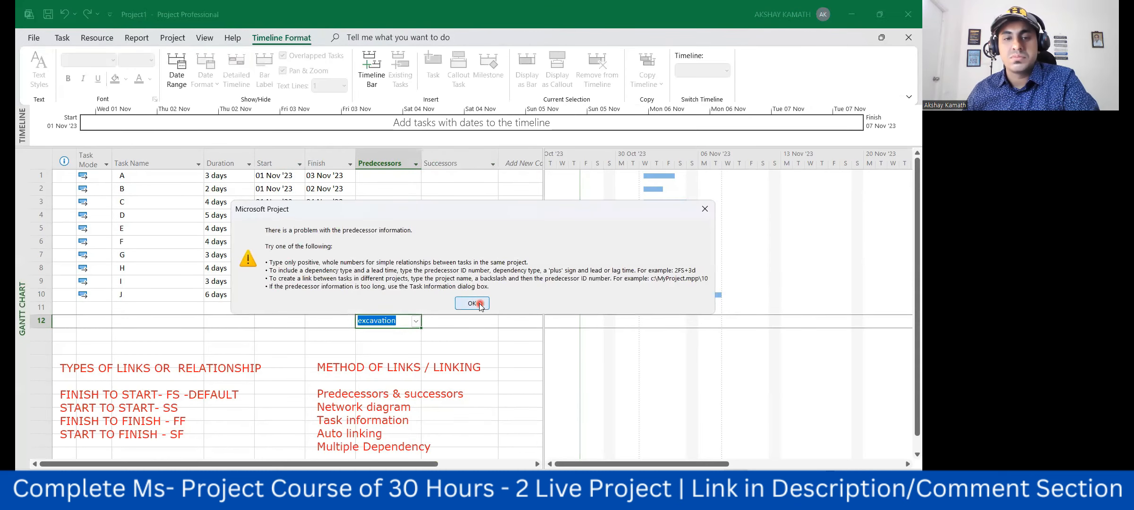
click(473, 304)
click(452, 347)
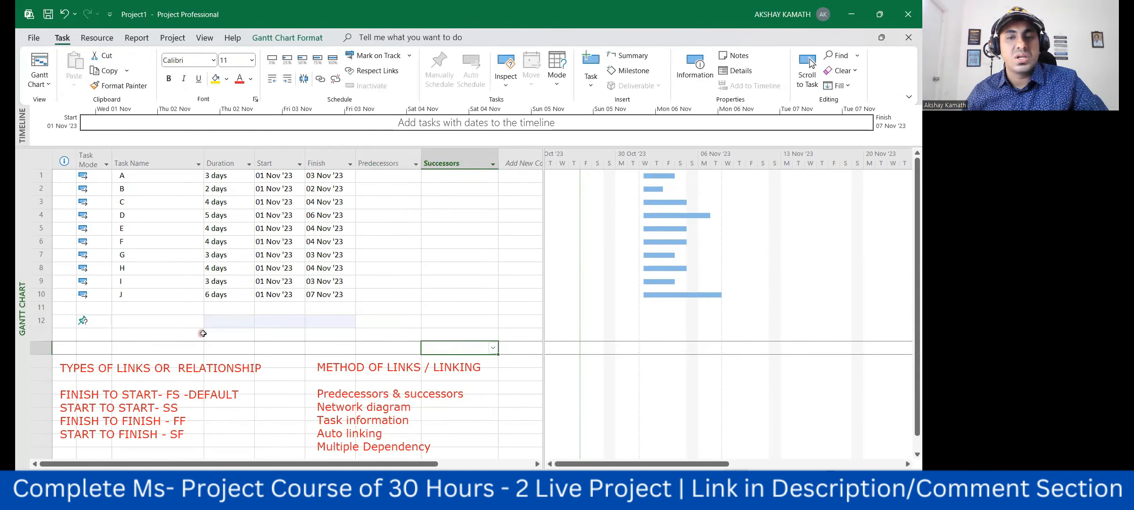
Step: Add two tasks named "excavation" and "pcc" in rows 11 and 12, directly below task J
click(146, 311)
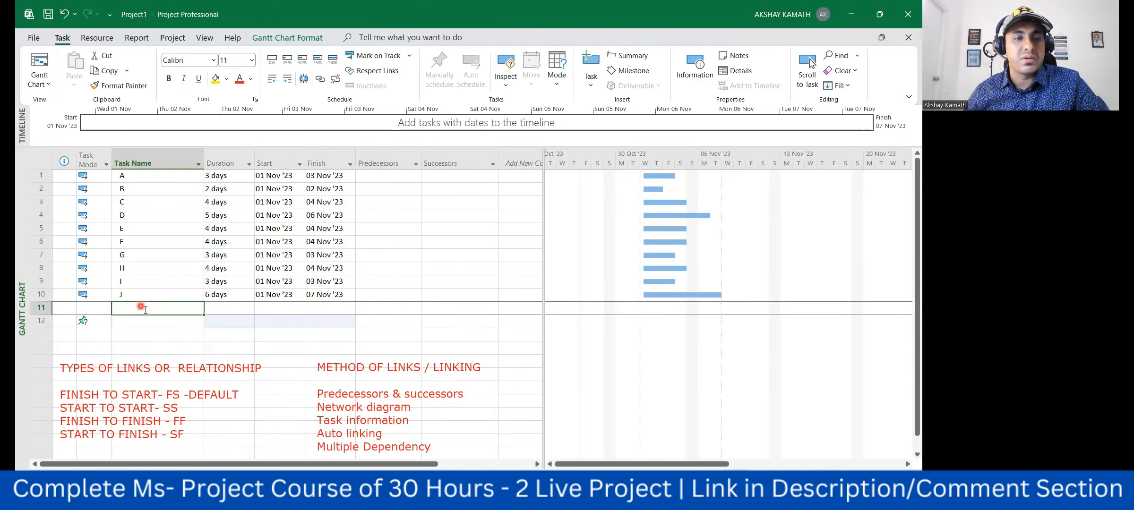
text(excavat)
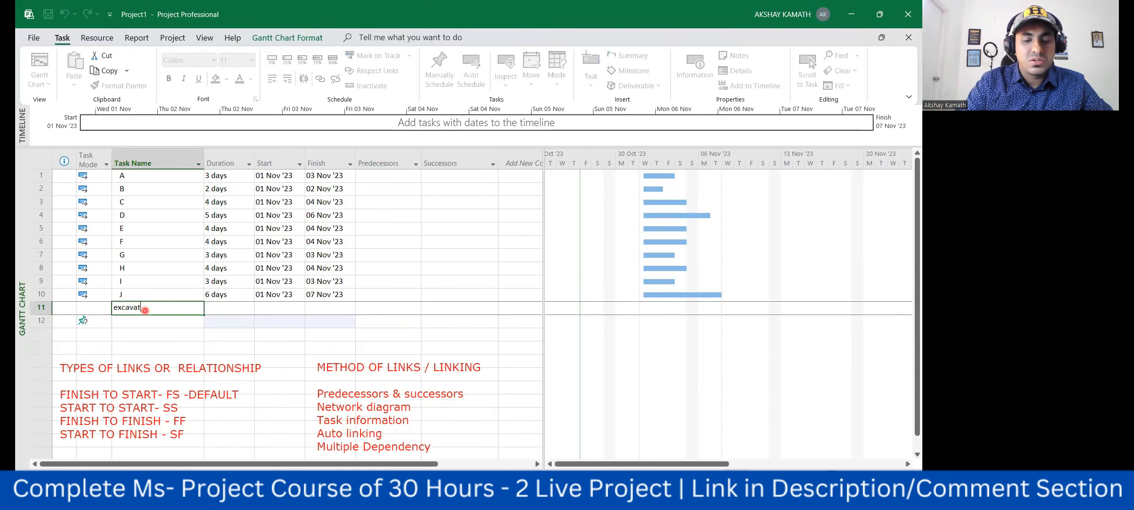
text(ion)
key(Return)
key(Return)
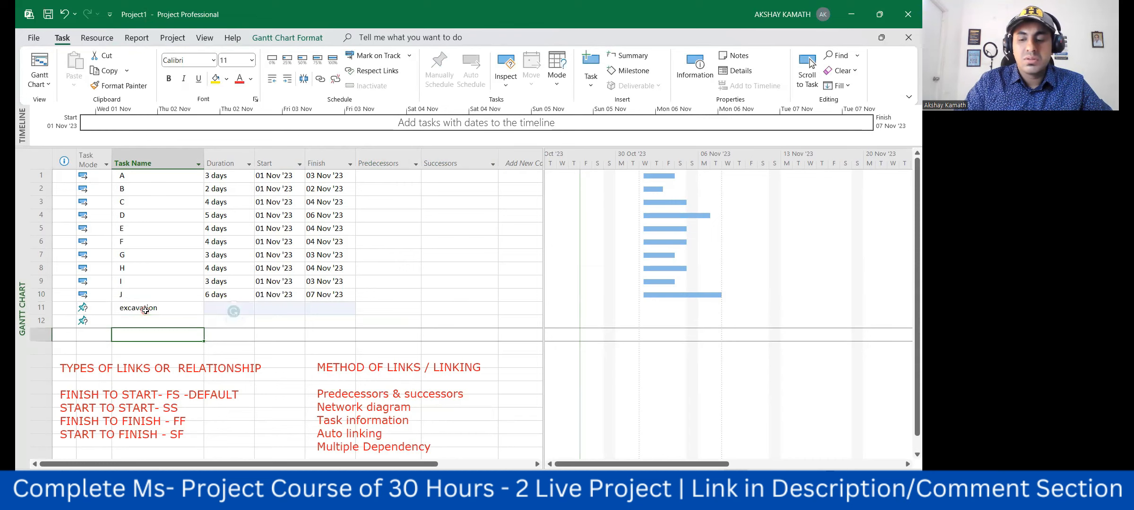
key(Up)
text(pcc)
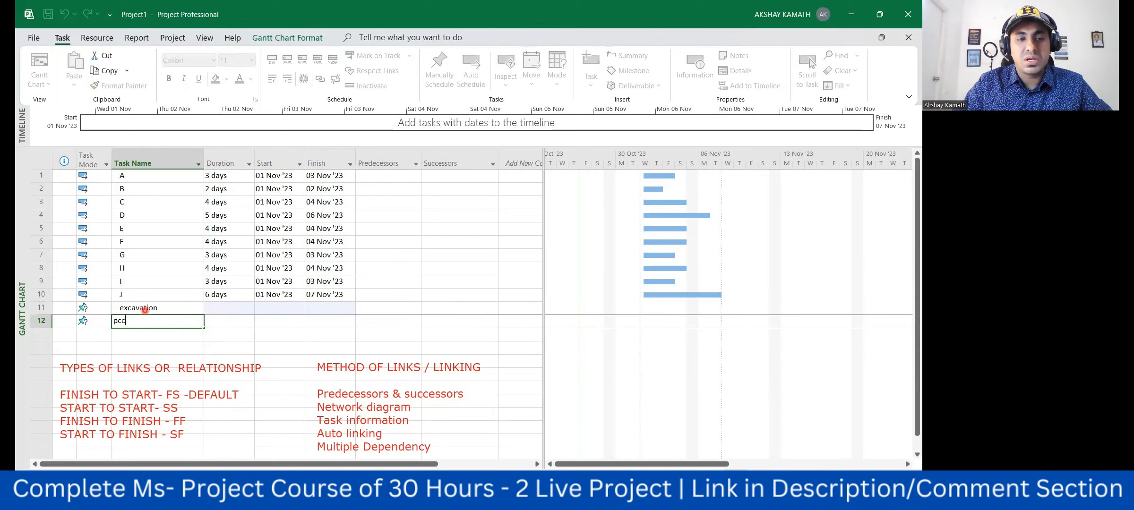
key(Return)
Step: Add two more tasks named "Shuttering" and "concreting" in rows 13 and 14
text(Shuttering)
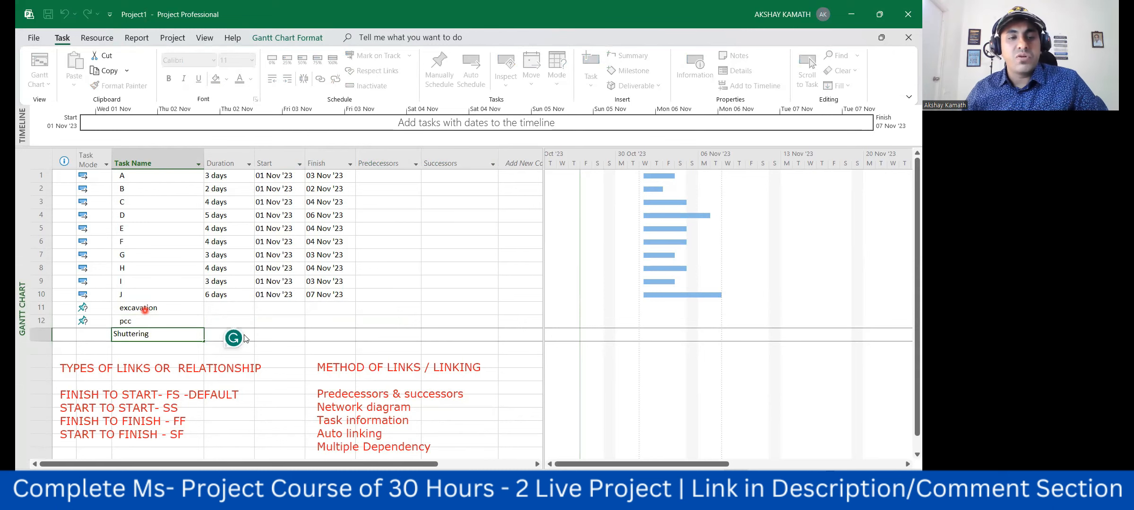
click(309, 334)
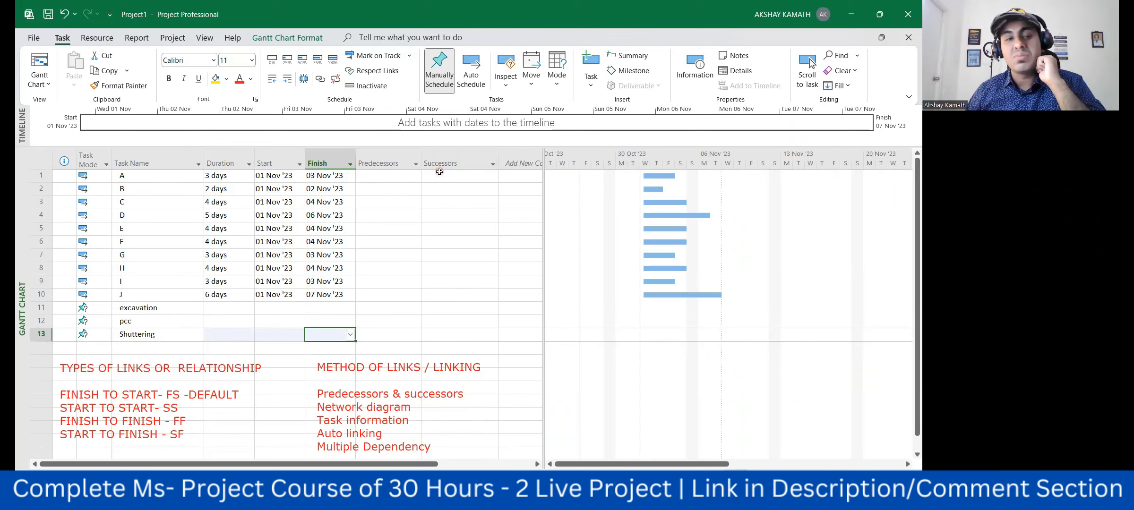
click(152, 350)
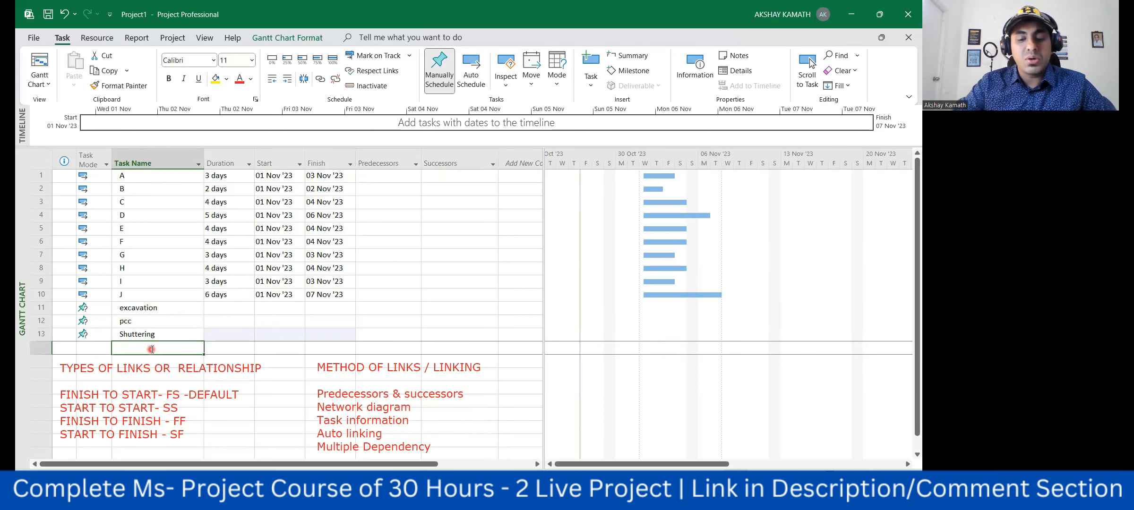
text(concreting)
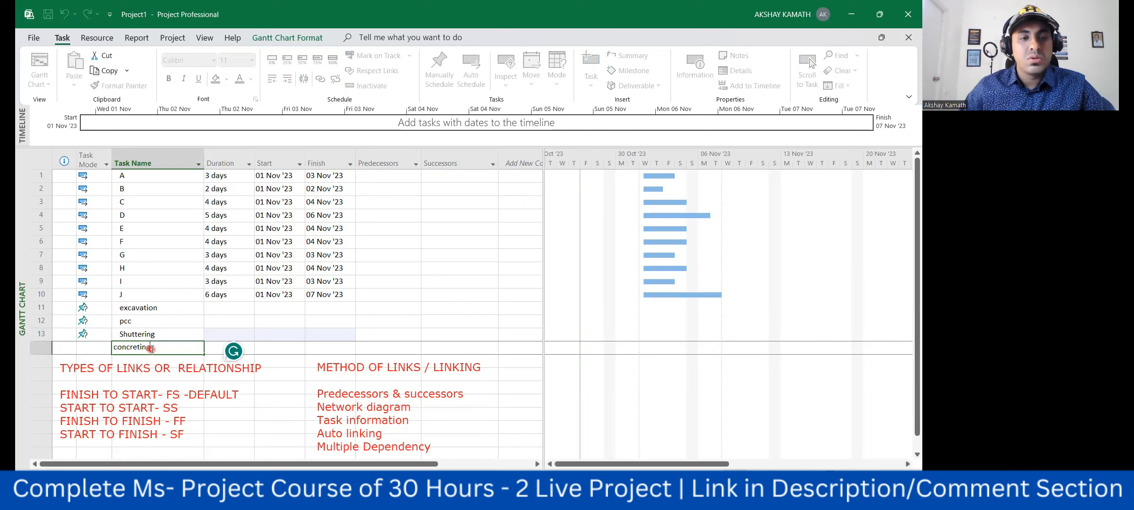
click(296, 322)
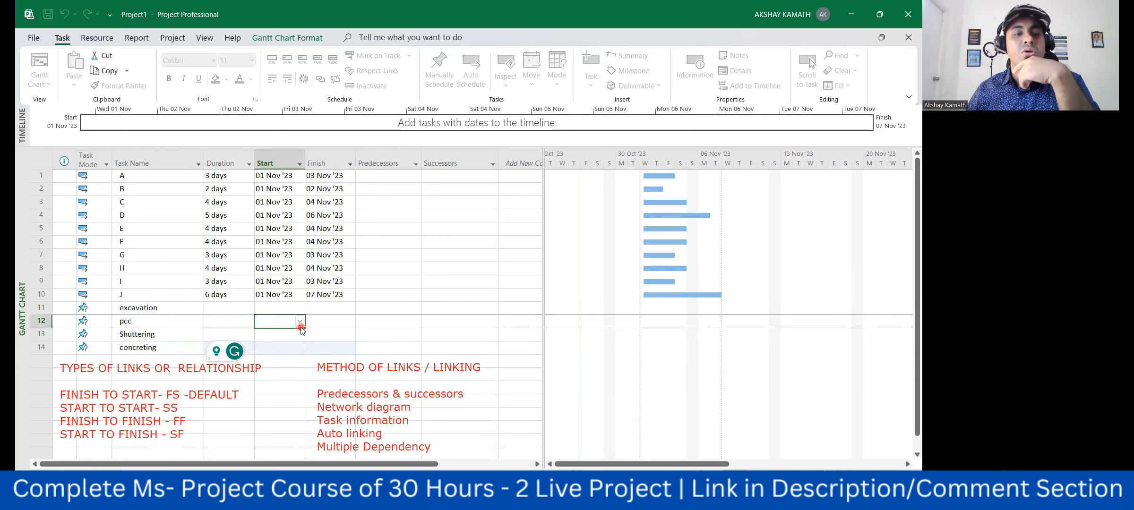
Step: Clear the names of the four example tasks from excavation to concreting in rows 11 to 14
click(137, 334)
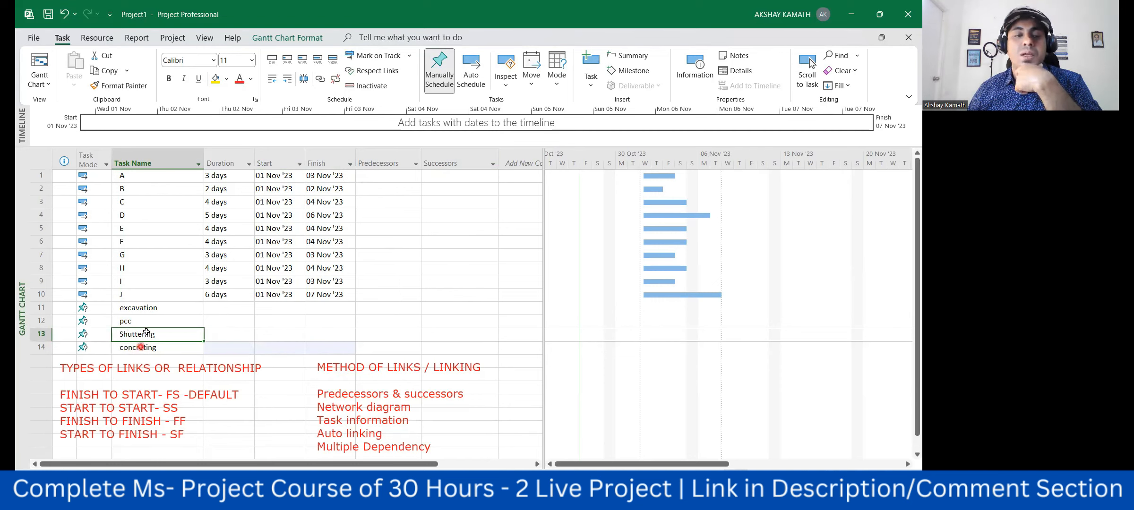
drag(143, 308, 151, 342)
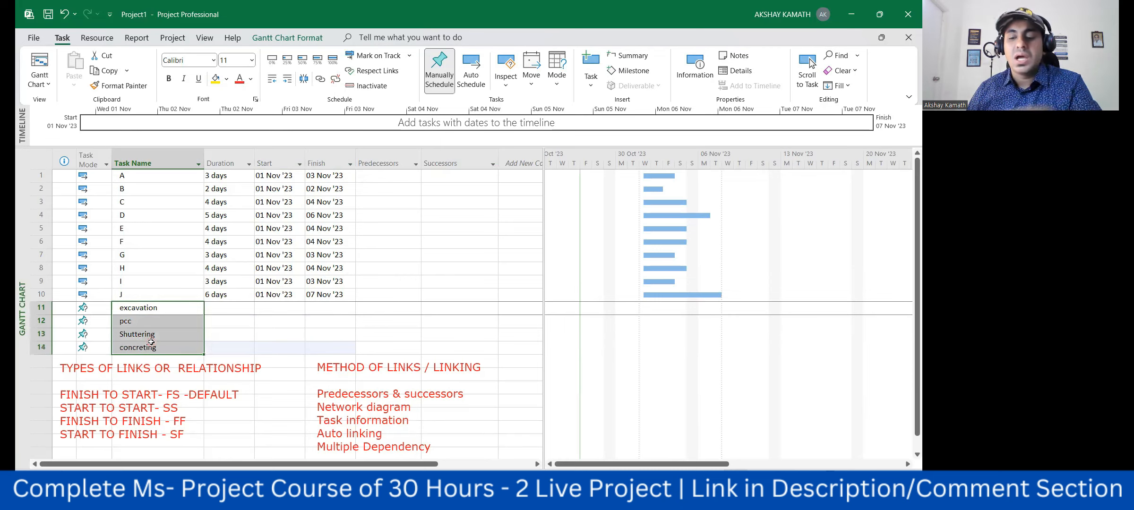
key(Delete)
click(401, 334)
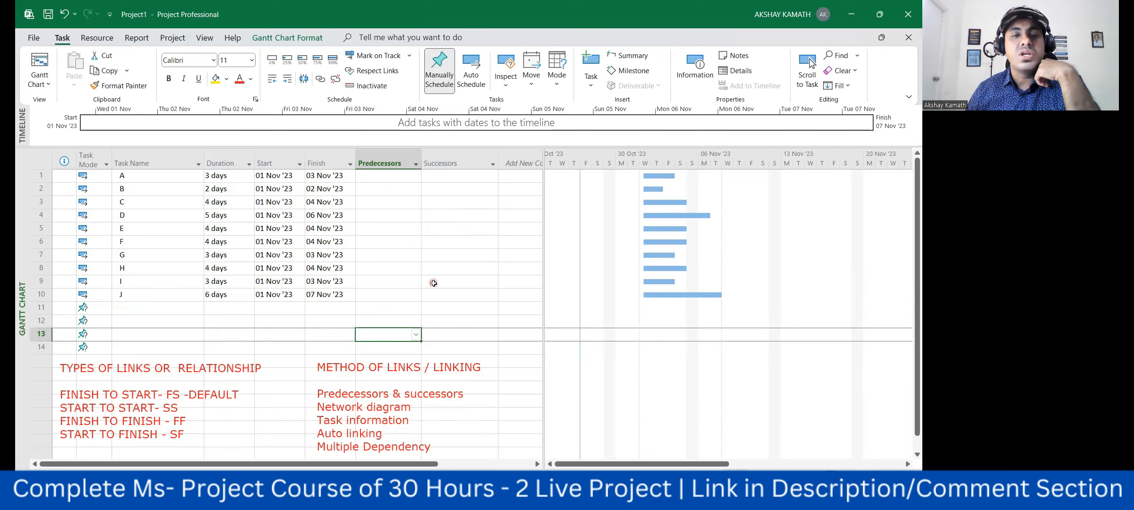
click(379, 189)
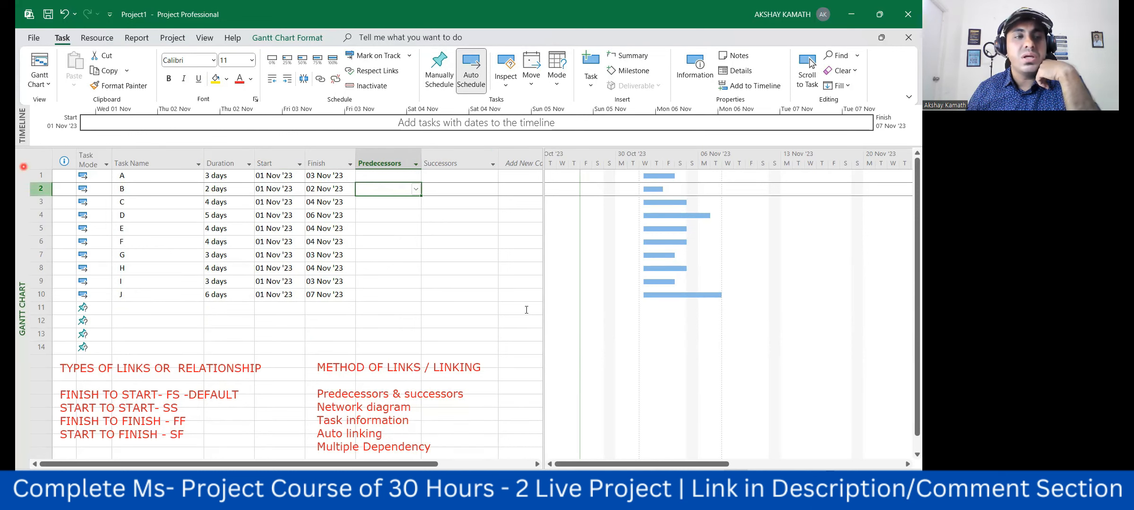
click(41, 189)
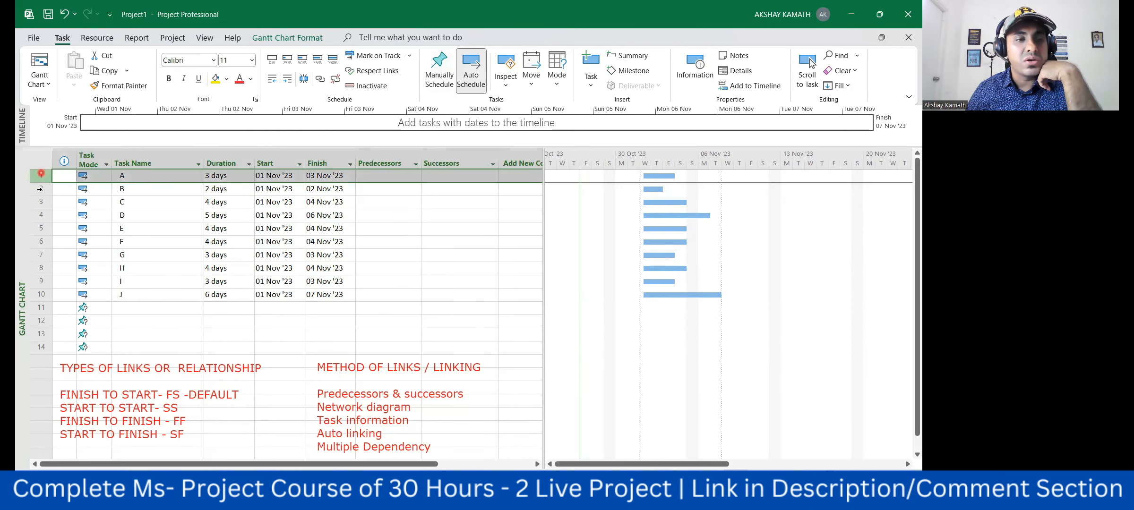
ctrl+click(40, 216)
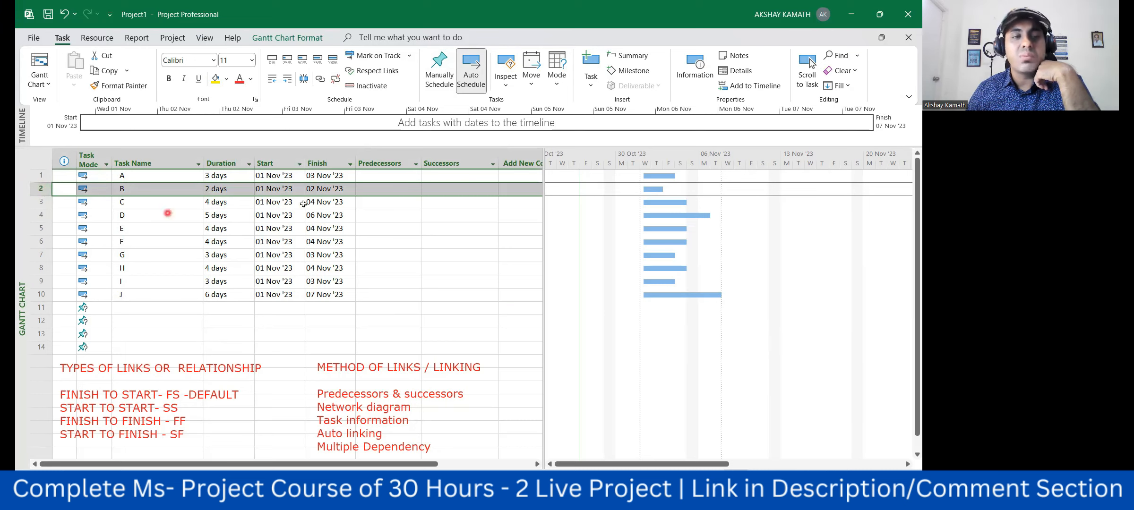
click(410, 232)
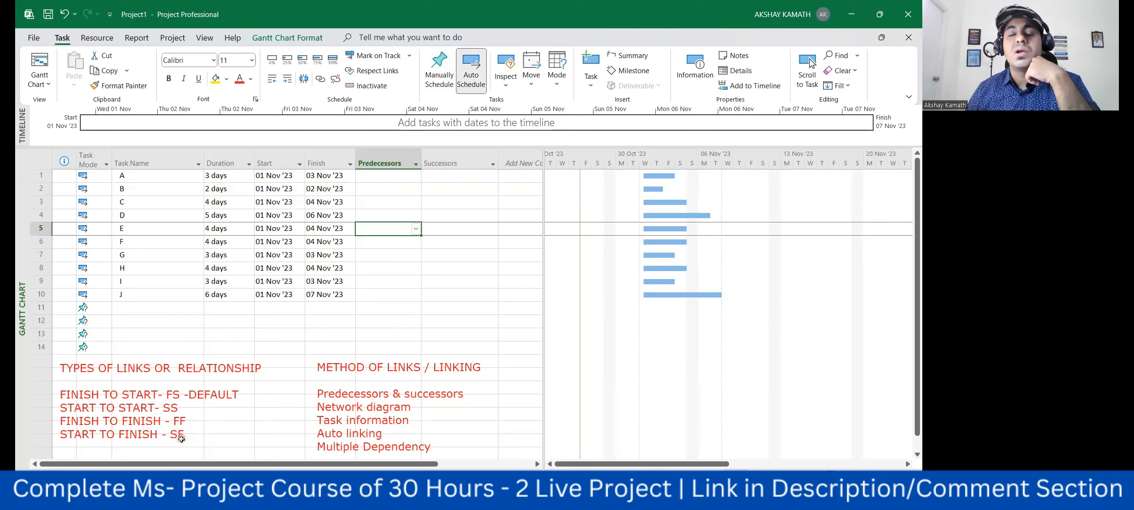
click(365, 190)
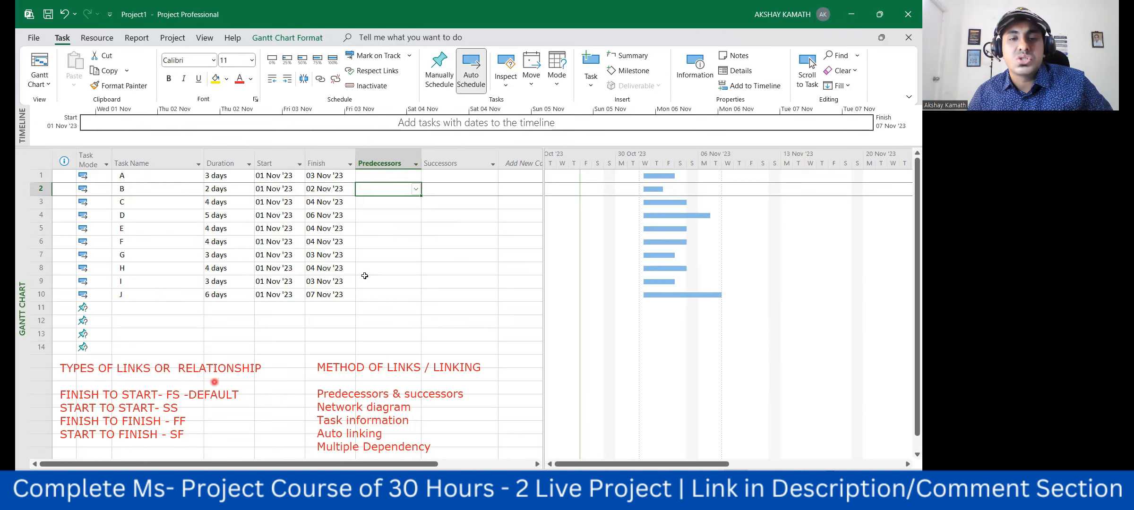
double_click(379, 192)
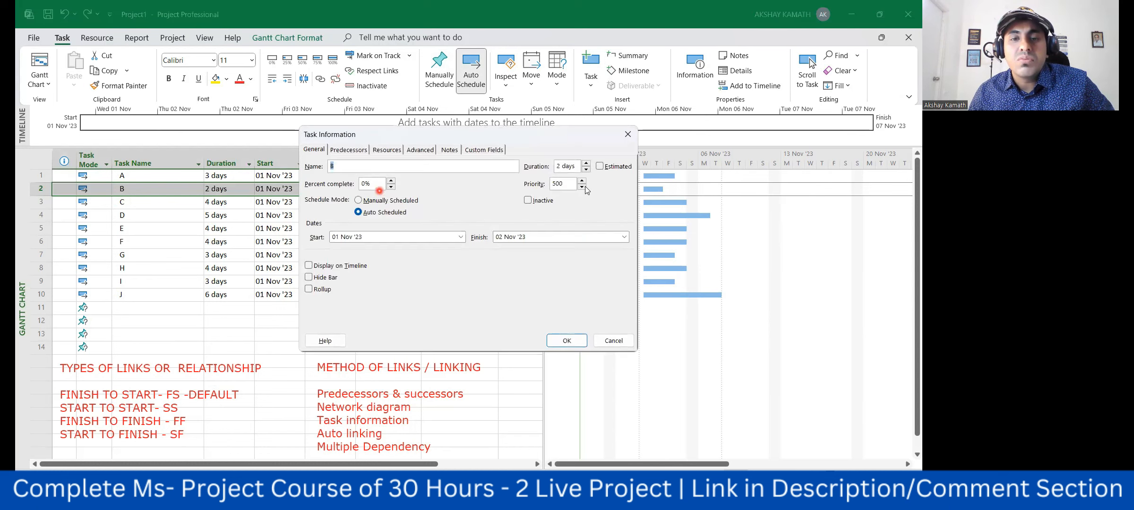
key(Escape)
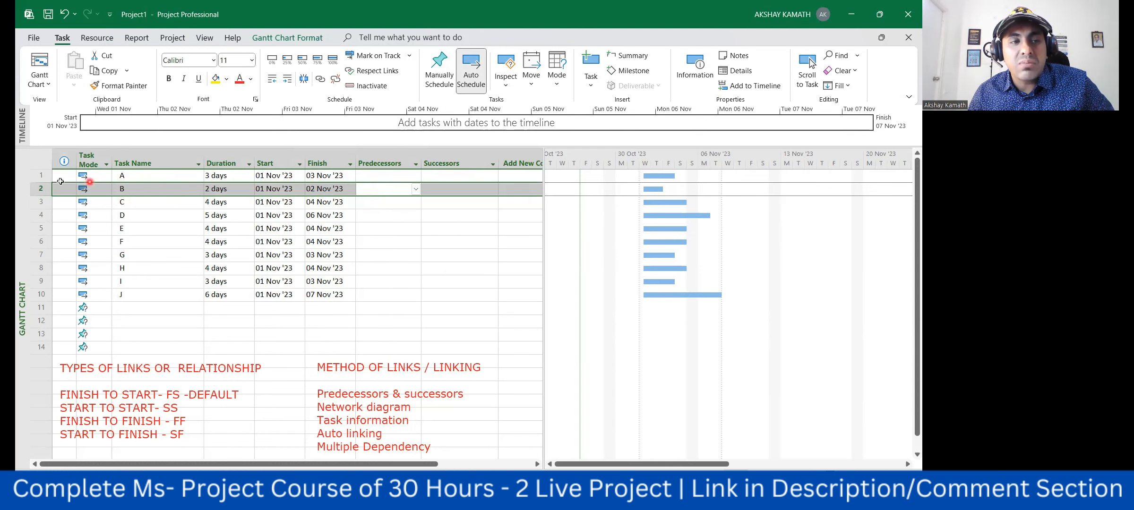
Step: Try a finish-to-start link from task A to task B with predecessor 1FS, and undo it
click(384, 191)
text(1)
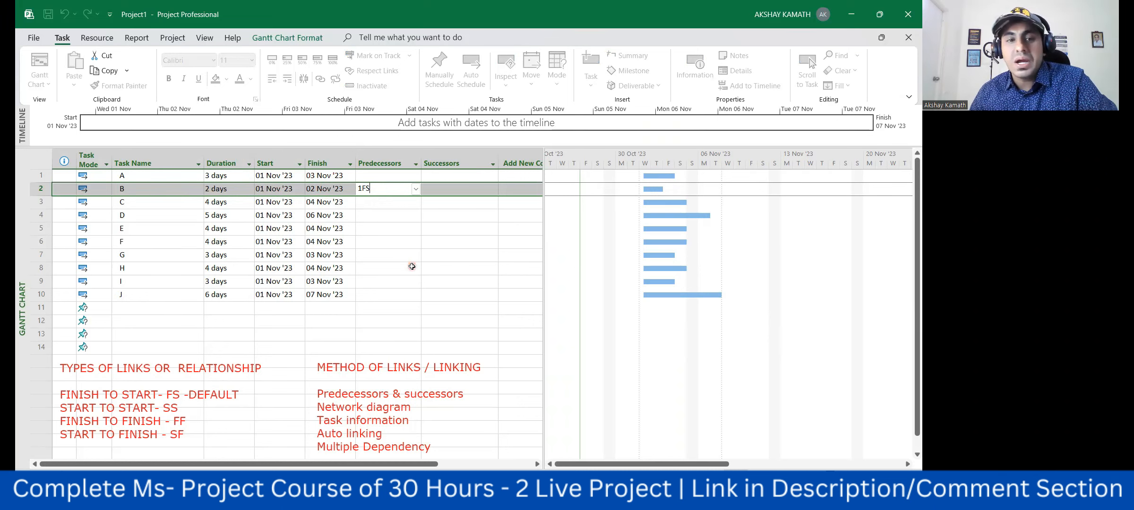
key(Tab)
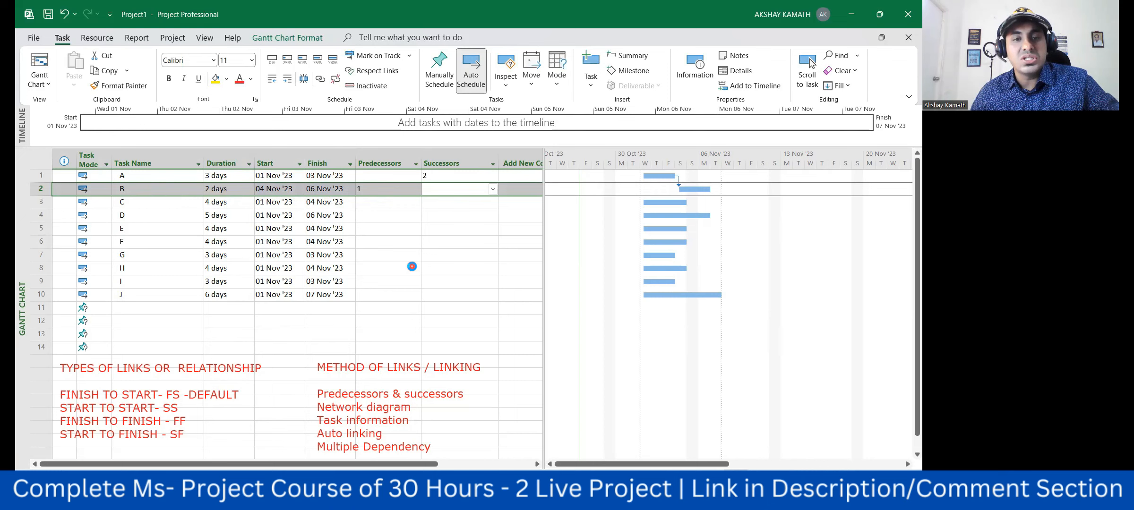
key(ctrl+z)
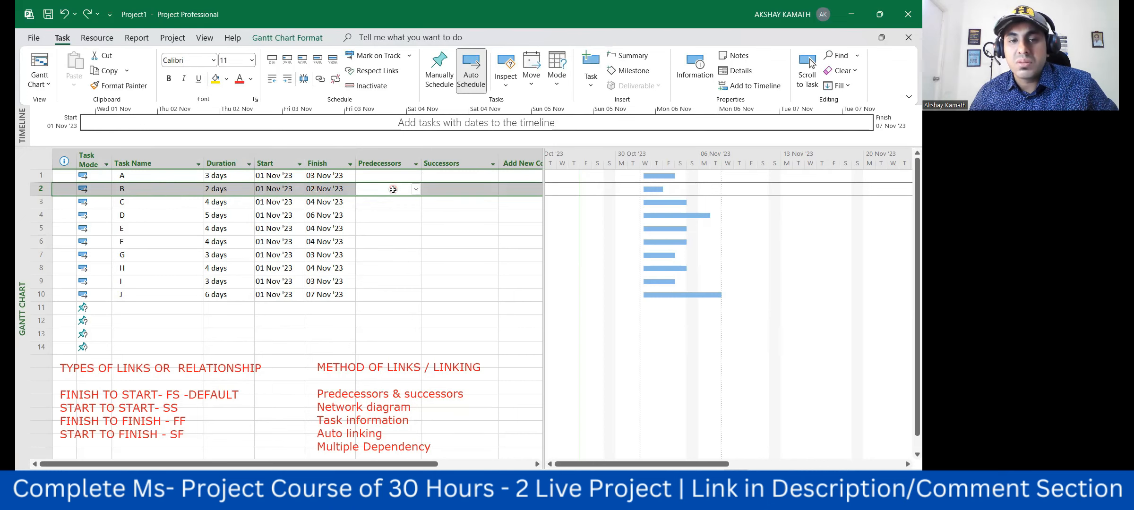
Step: Enter 1FS as the predecessor of task B to link it finish-to-start with task A
text(1FS)
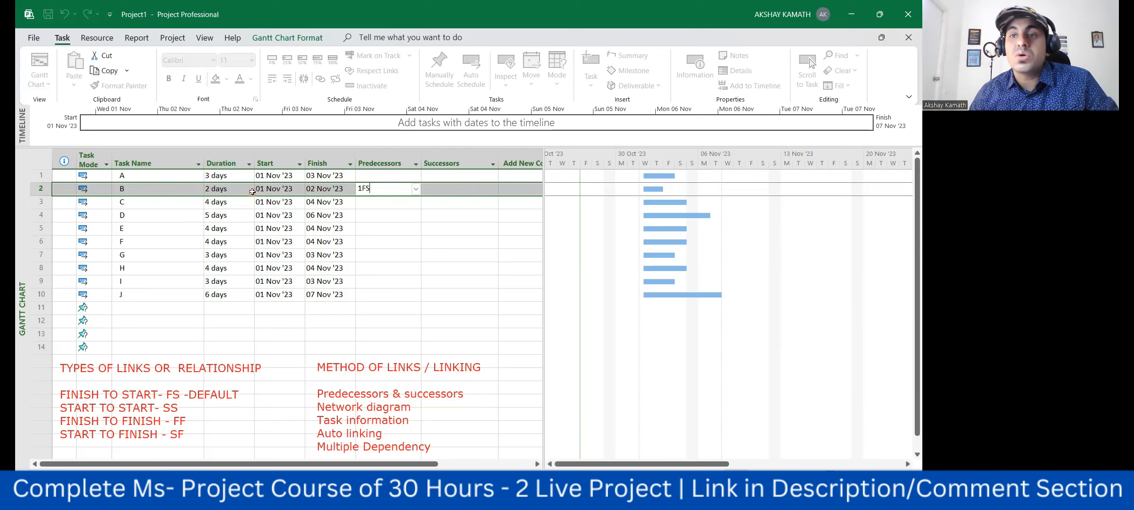
key(Return)
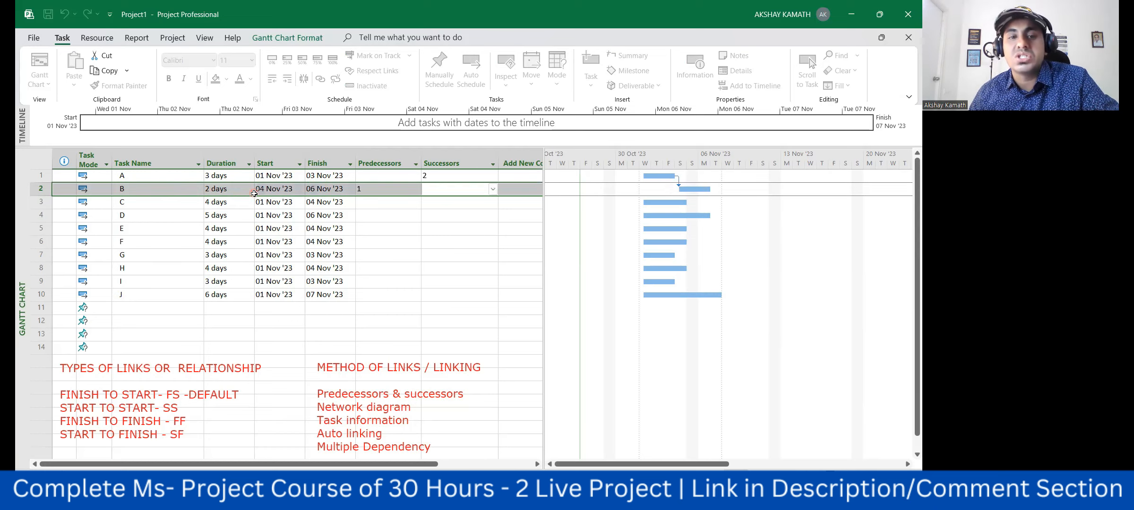
click(427, 268)
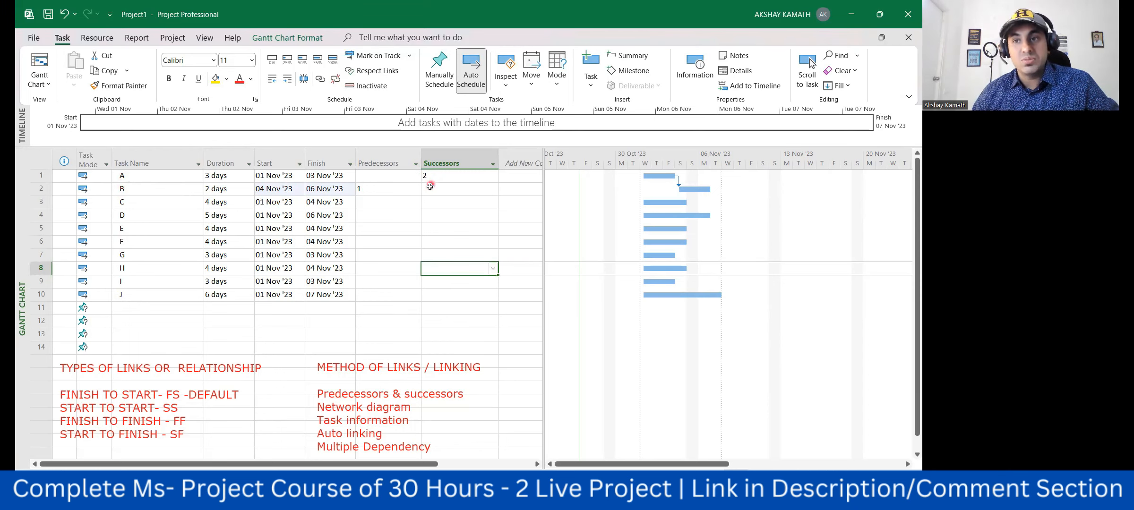
click(438, 218)
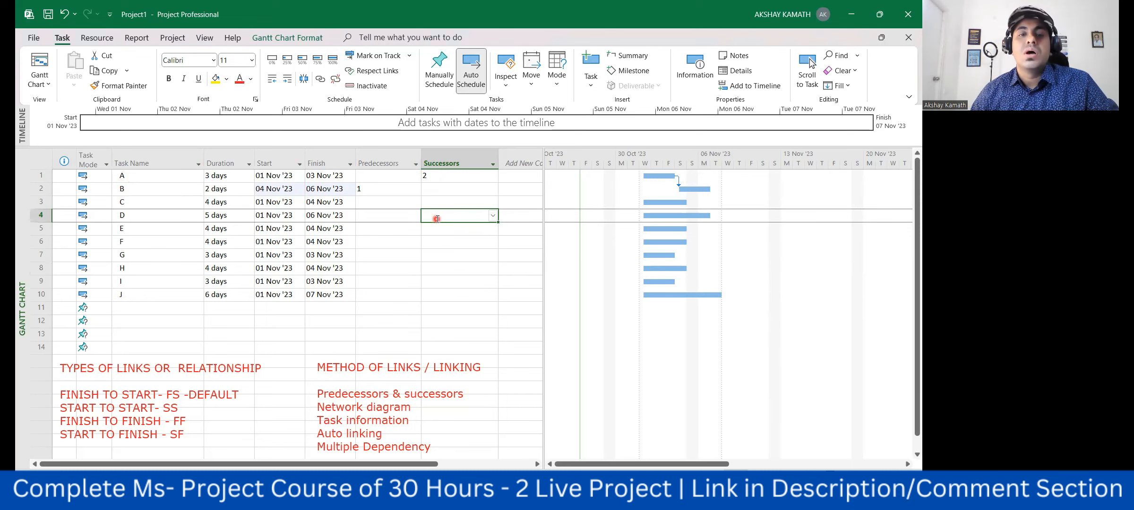
Step: Increase the duration of task E to 7 days
click(378, 243)
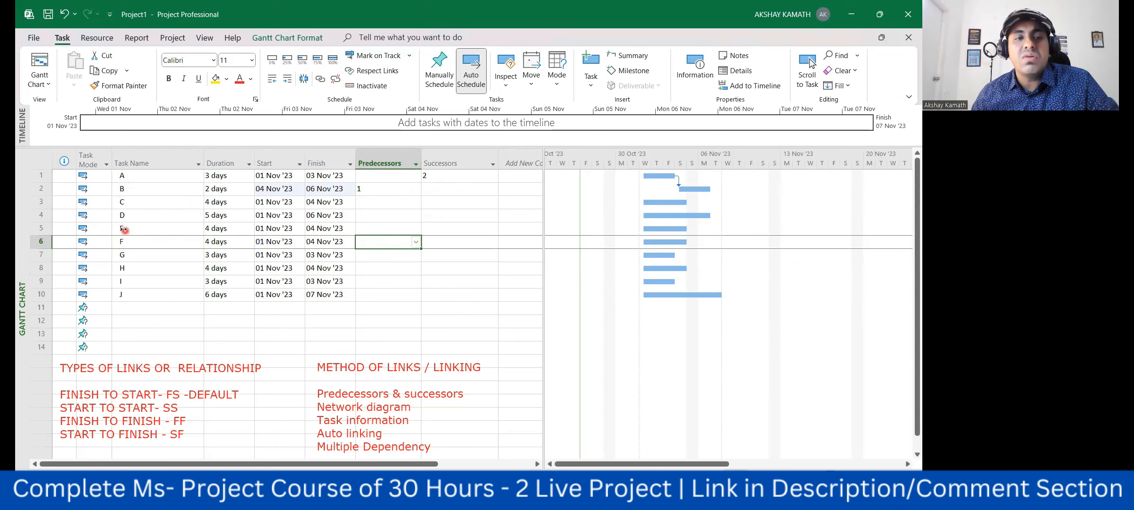
click(345, 230)
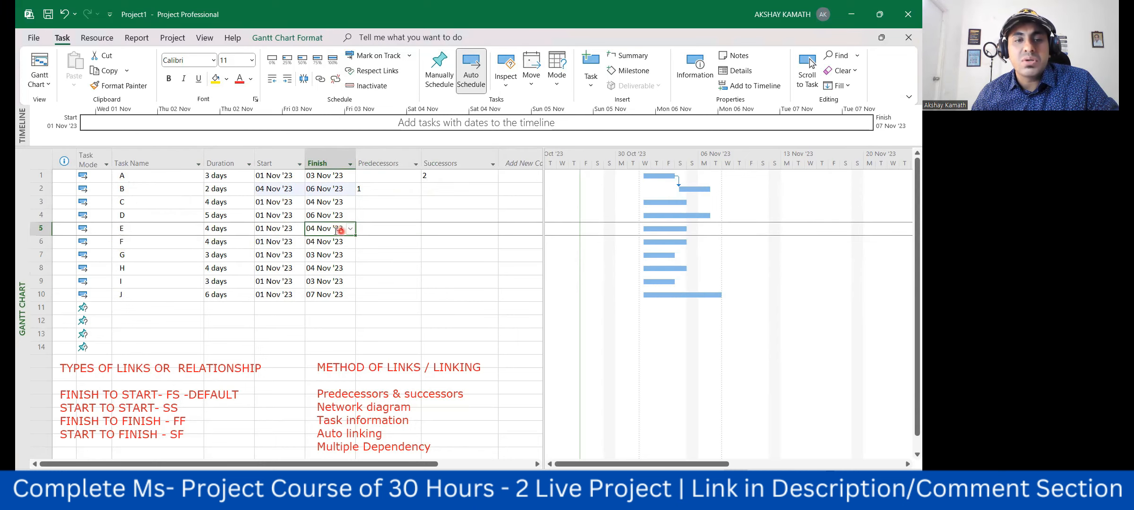
click(213, 229)
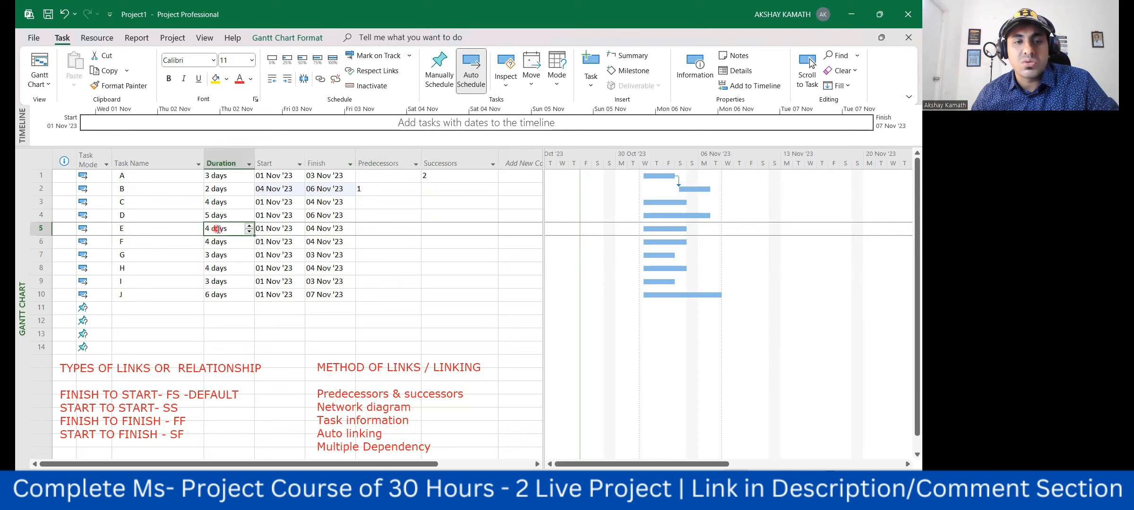
click(249, 226)
click(249, 226)
click(249, 227)
click(422, 280)
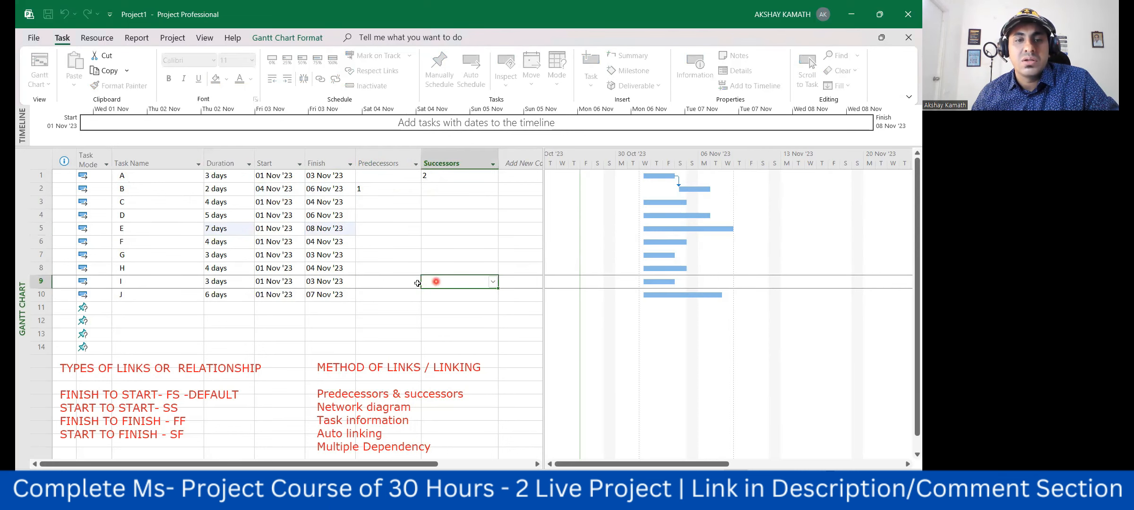
Step: Enter 5FS as the predecessor of task F to link it finish-to-start with task E
click(371, 241)
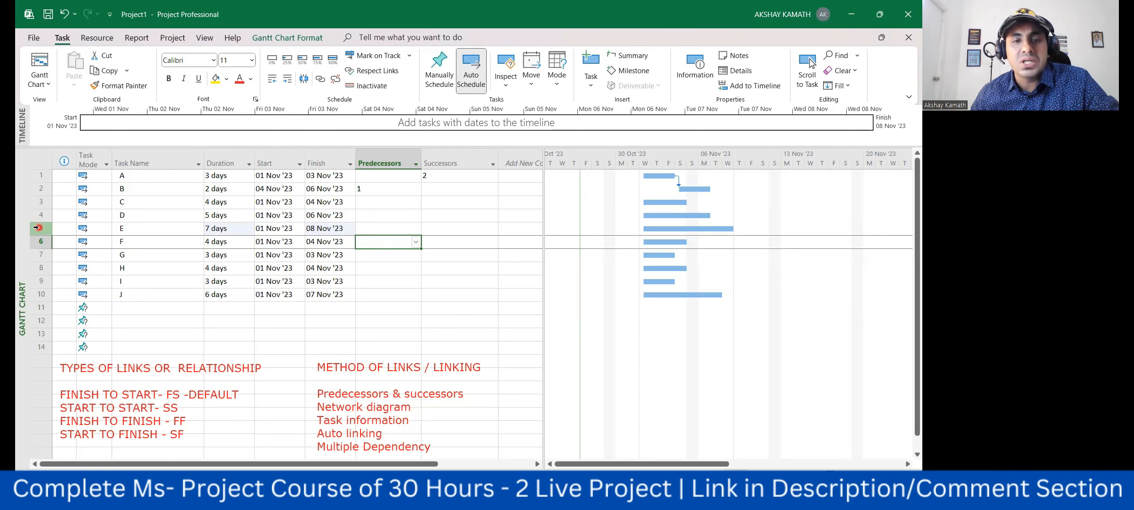
text(5FS)
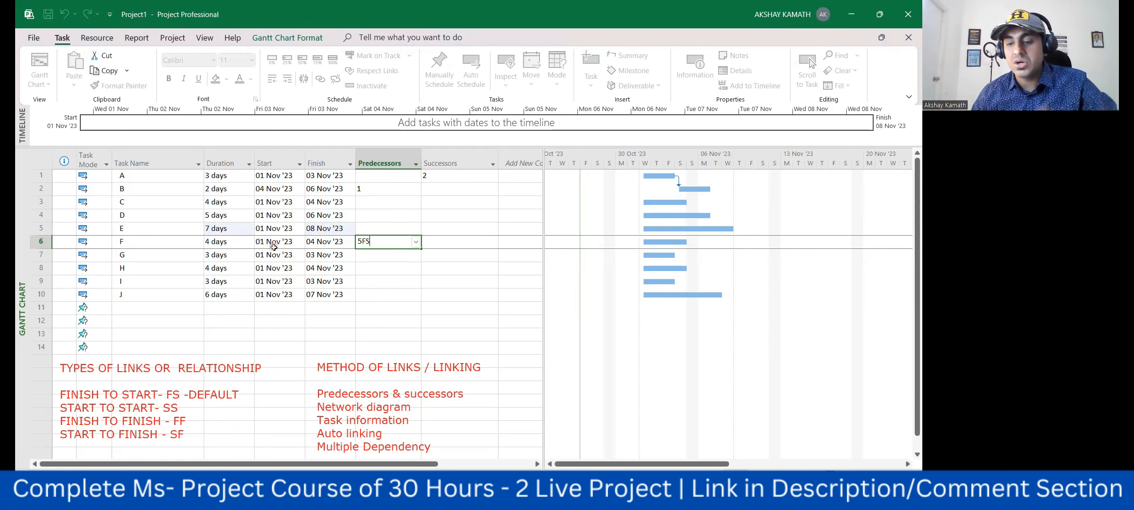
key(Return)
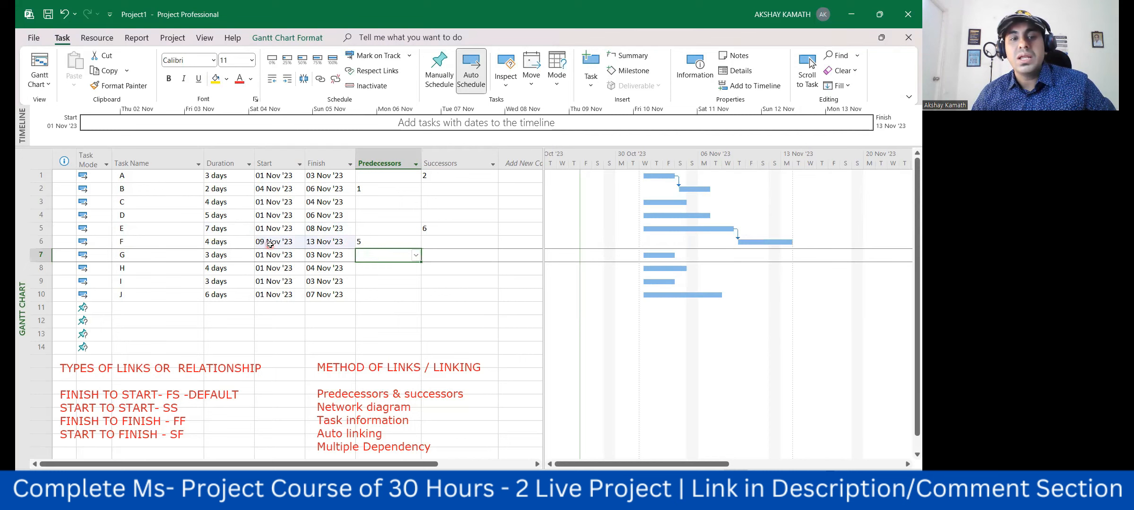
click(273, 244)
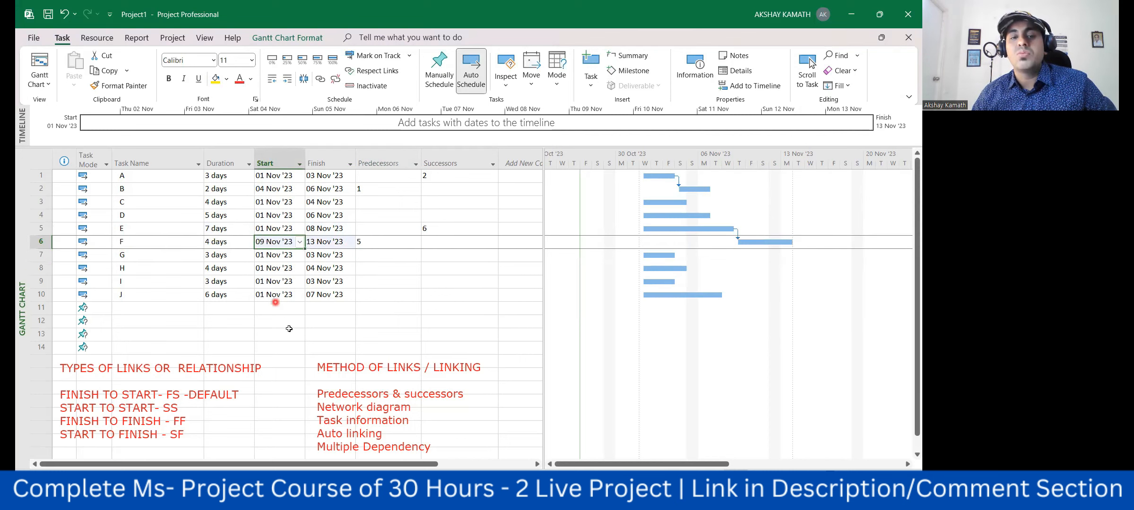
click(366, 242)
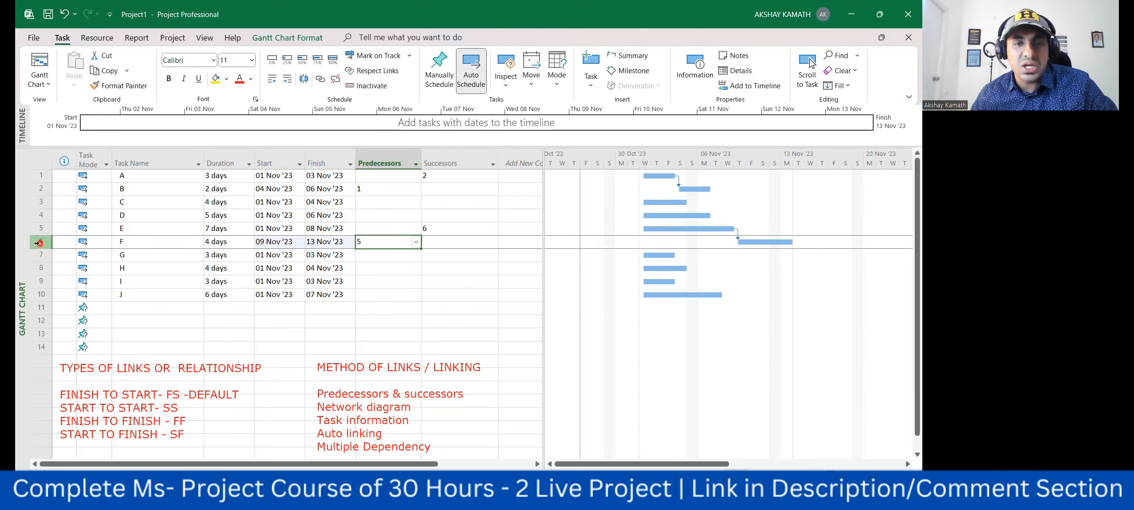
click(429, 294)
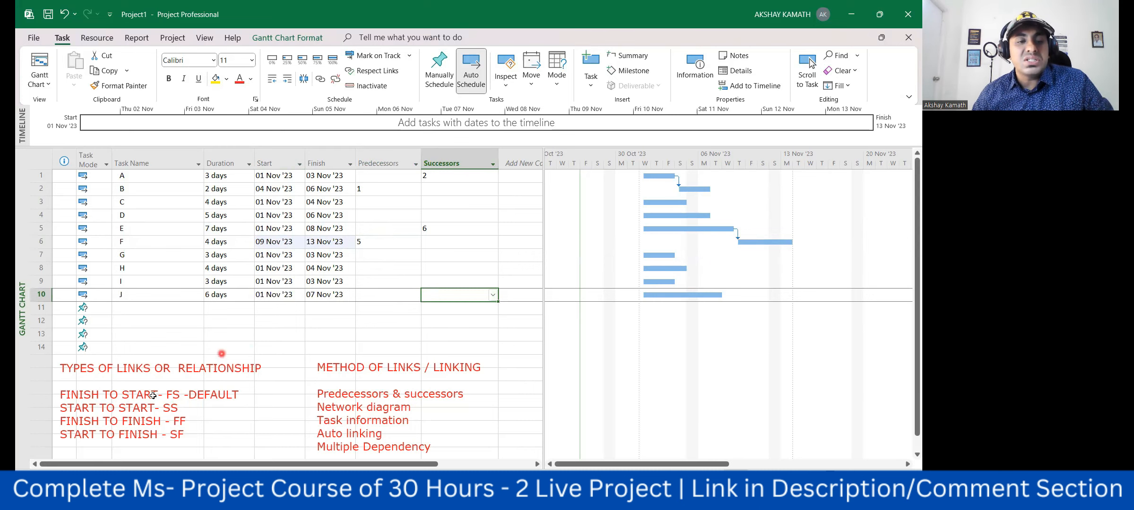
Step: Enter 2SS as the predecessor of task C to link it start-to-start with task B
click(376, 204)
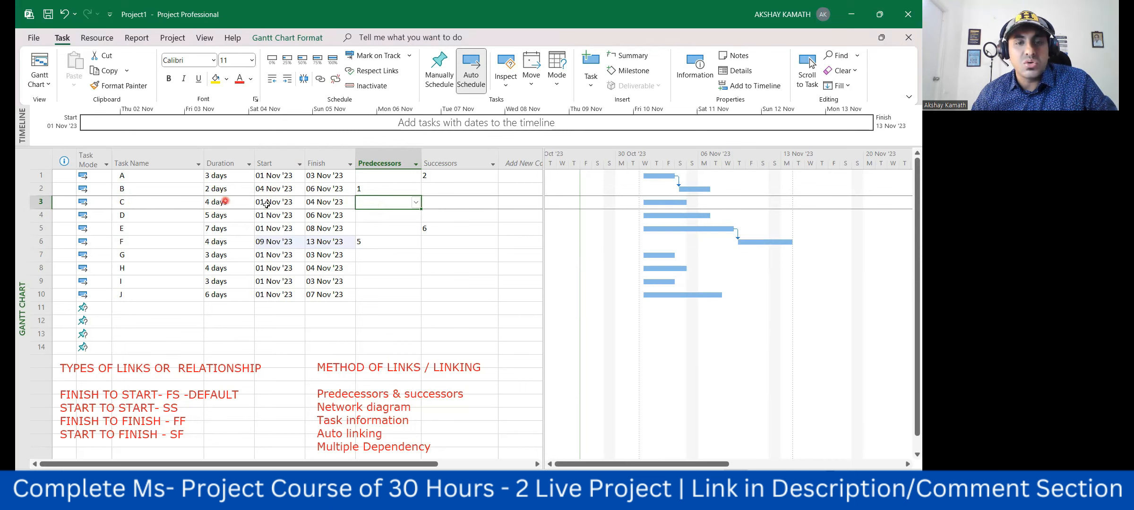
text(2SS)
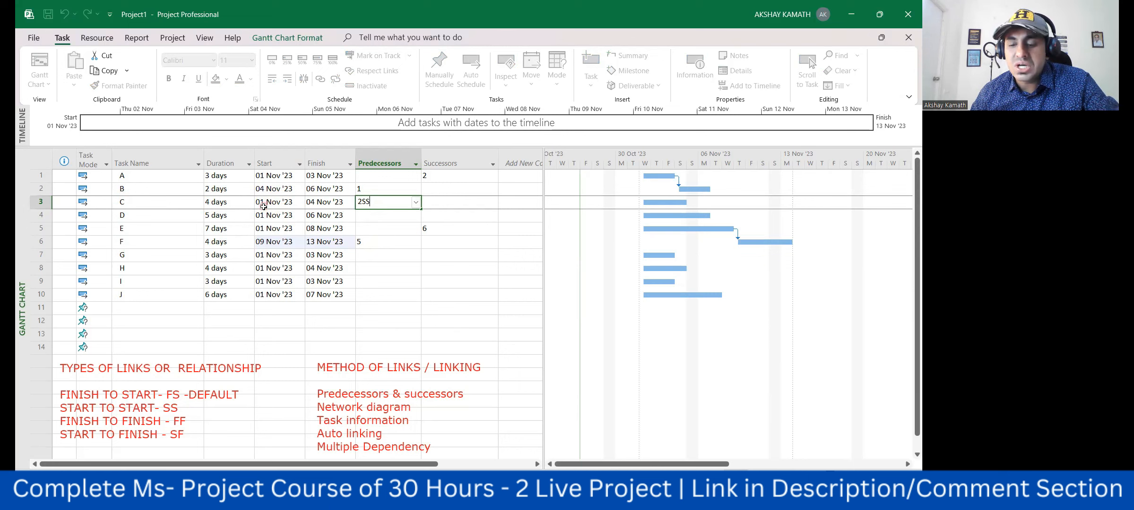
key(Return)
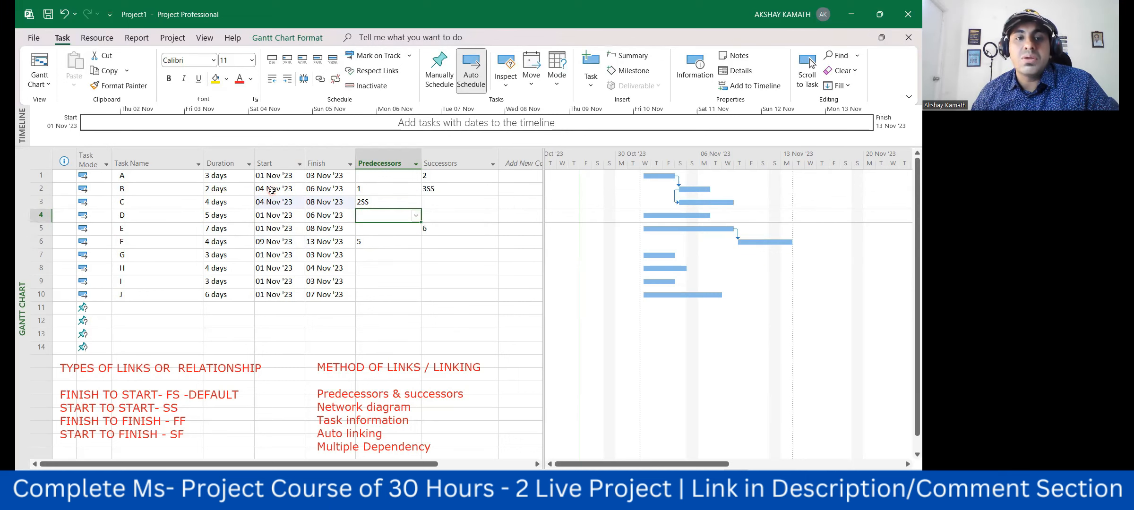
Step: Try moving the start date of task B to 09 Nov '23 to test its start-to-start link with task C
click(272, 190)
click(300, 191)
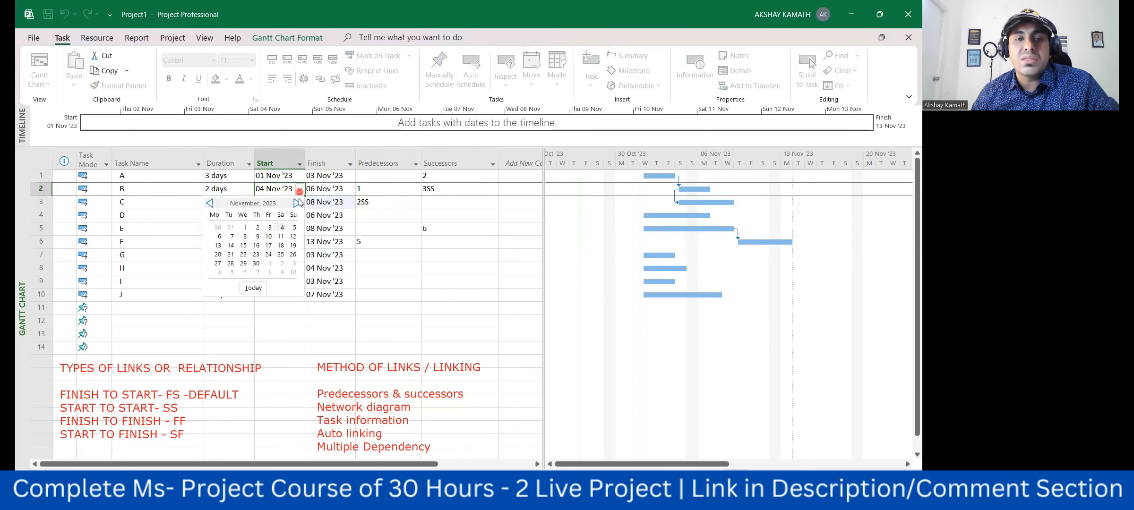
click(257, 237)
click(422, 300)
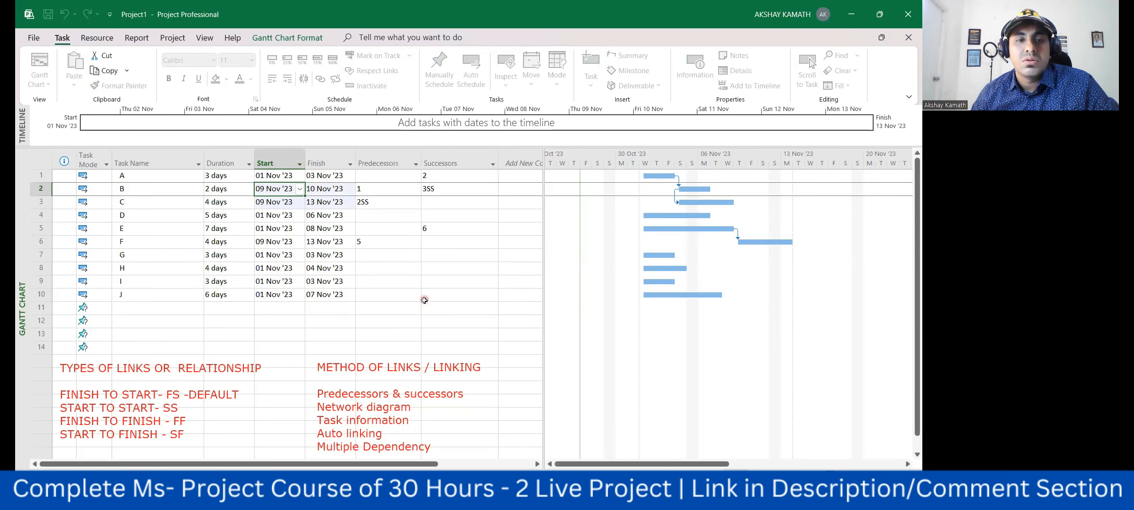
click(286, 204)
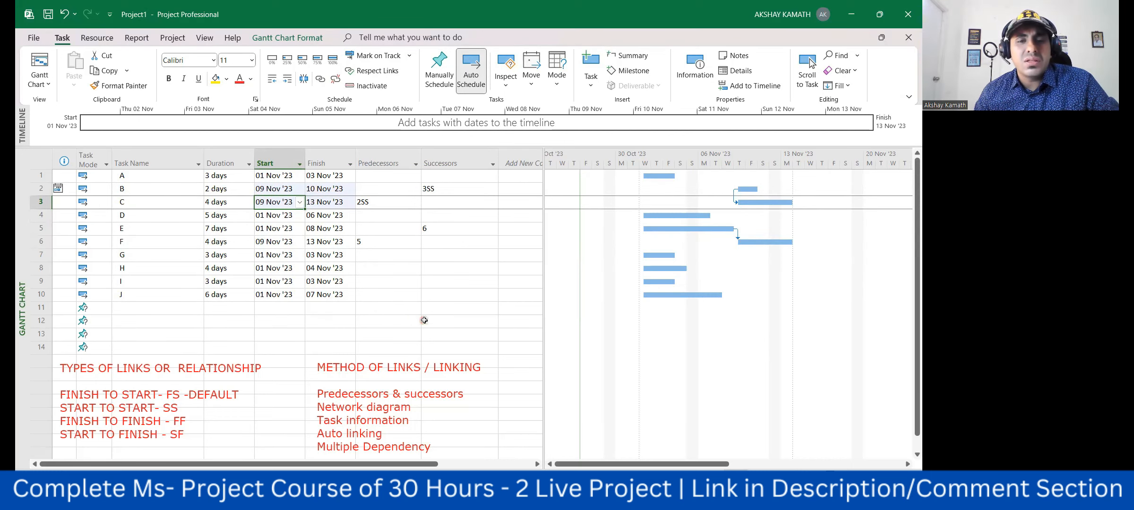
click(379, 322)
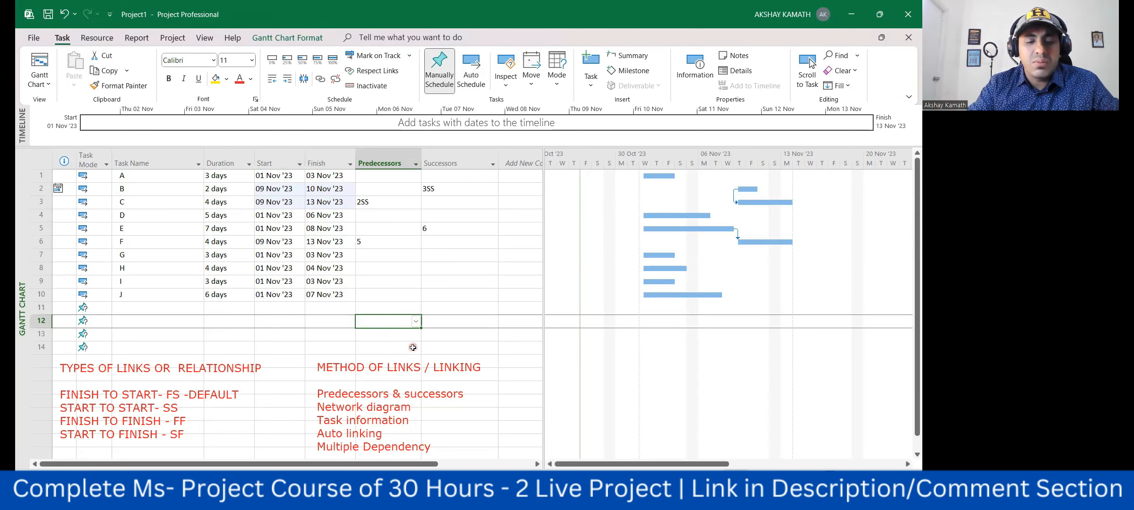
click(138, 309)
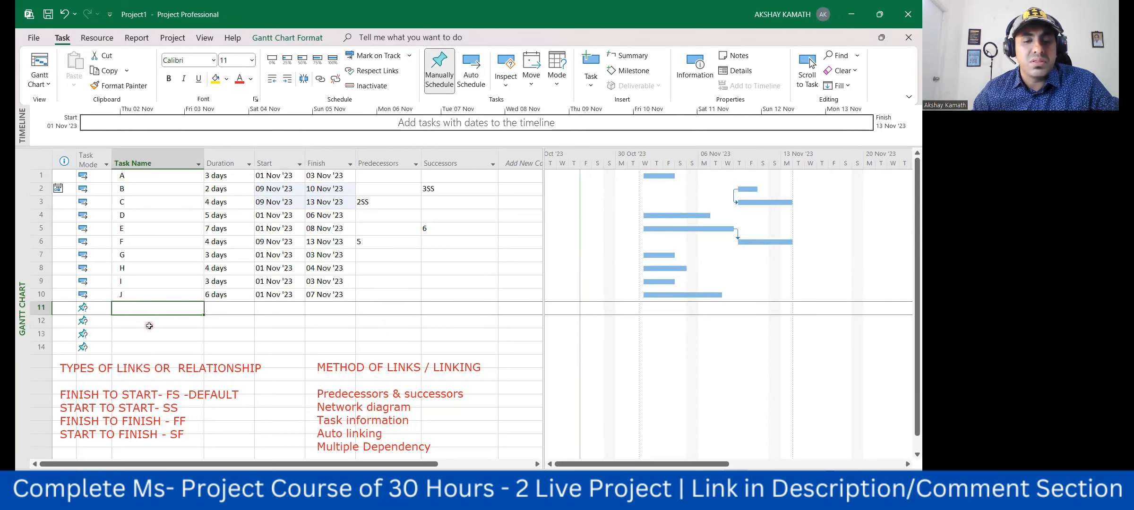
text(PC)
key(BackSpace)
key(BackSpace)
key(BackSpace)
click(177, 346)
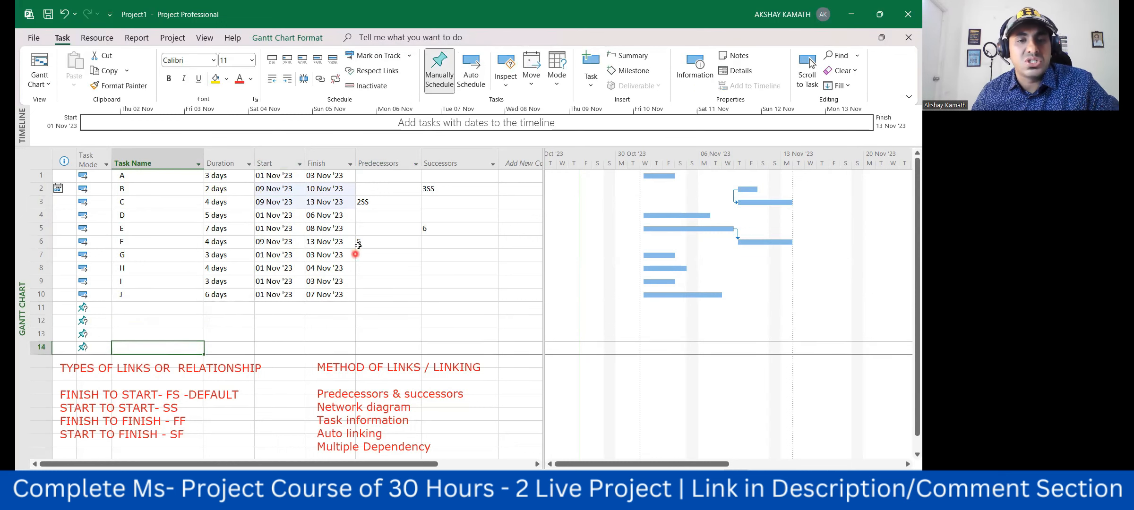
Step: Rename task B as PCC and task C as SHUTTERING
click(136, 191)
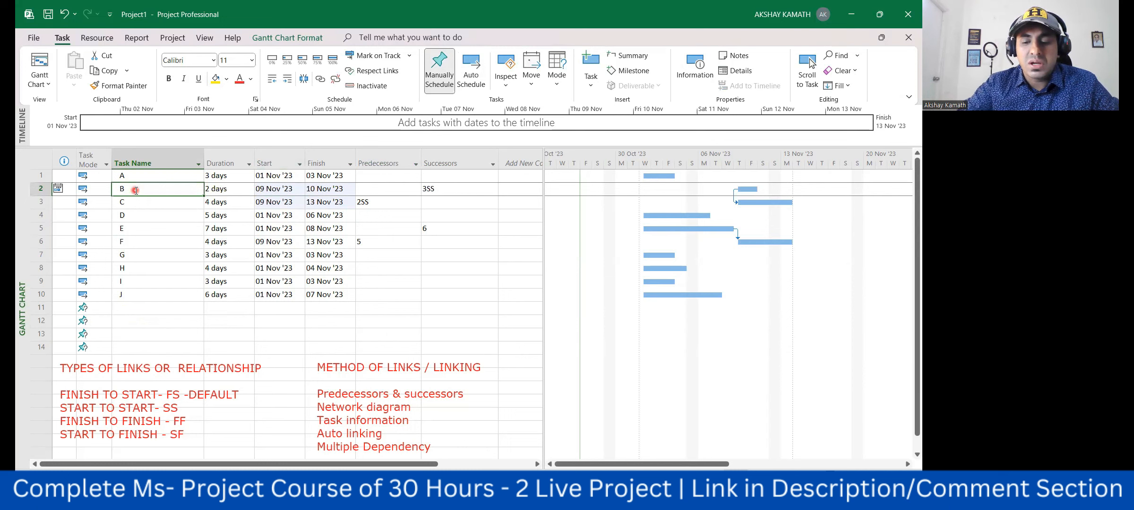
text(PCC)
click(178, 254)
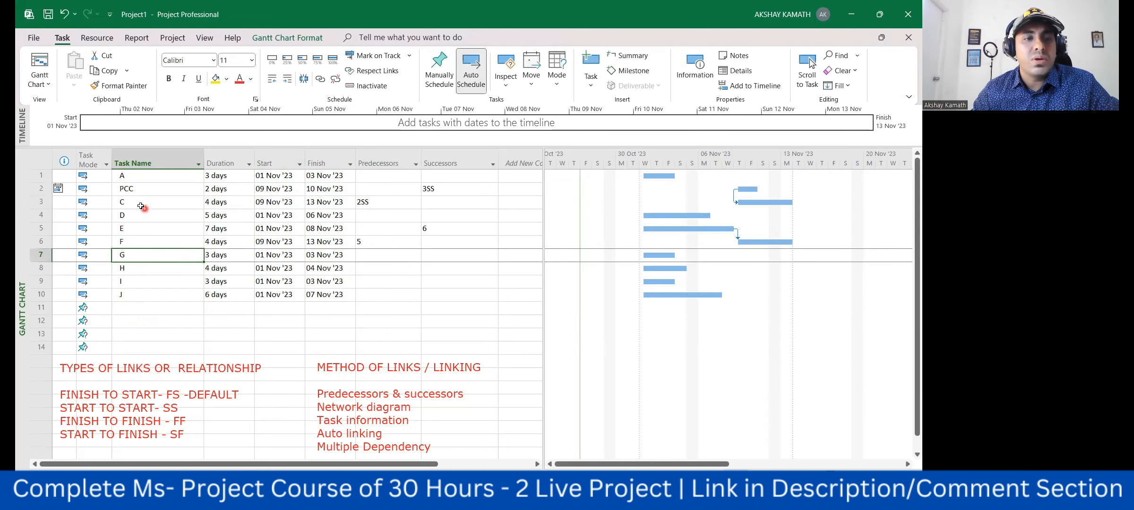
click(140, 203)
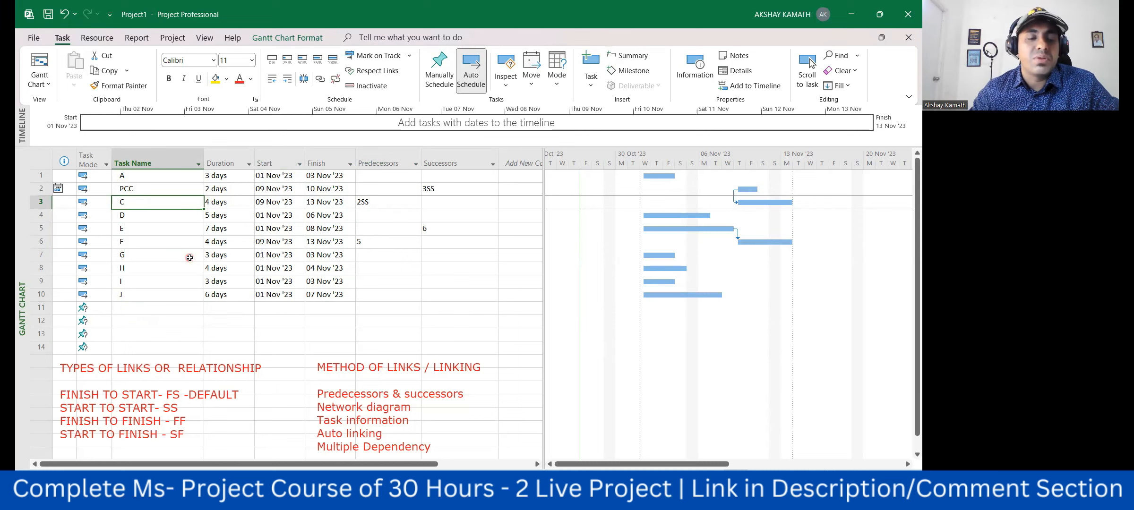
click(152, 192)
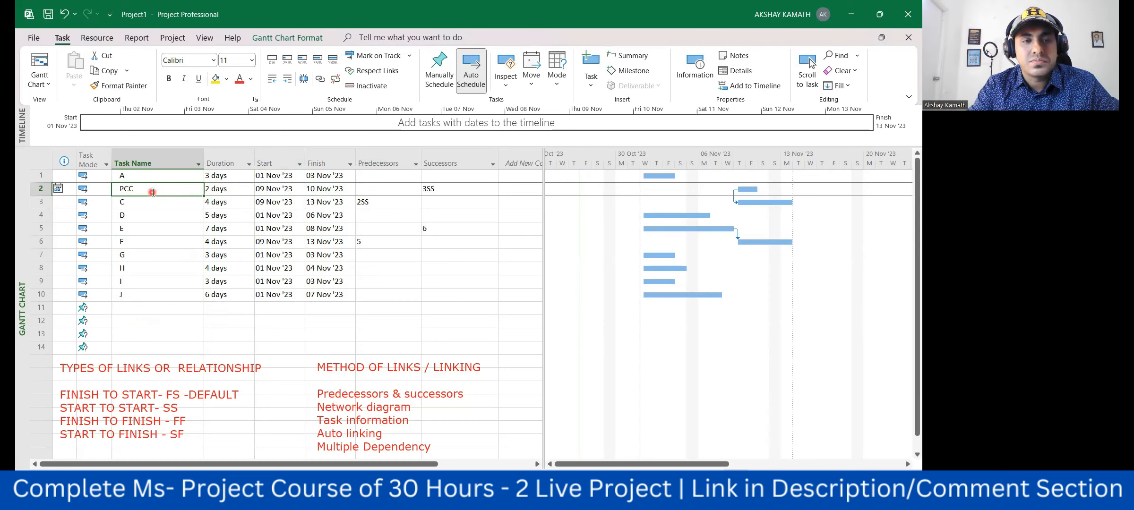
click(147, 208)
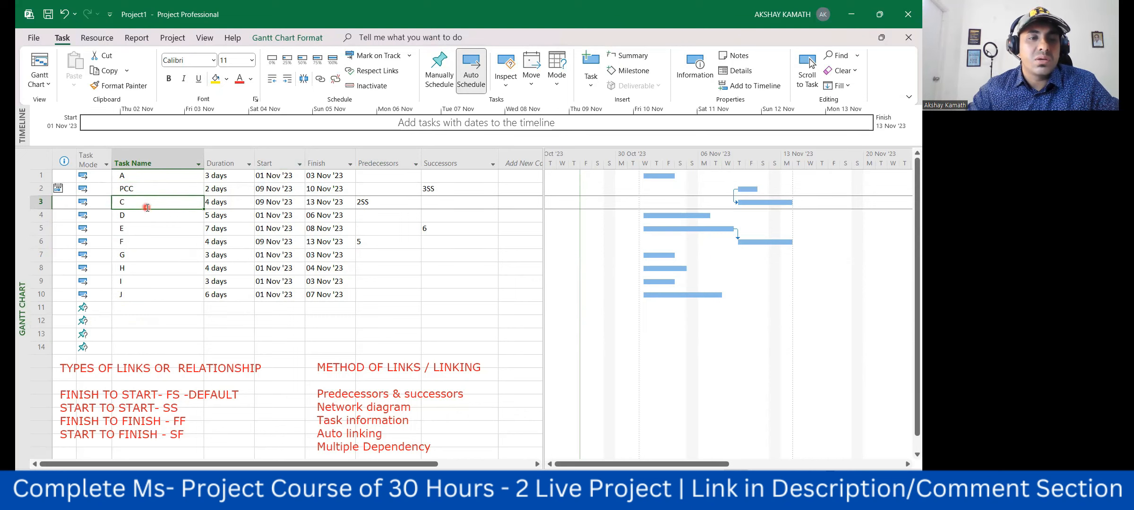
text(SHUTTERING)
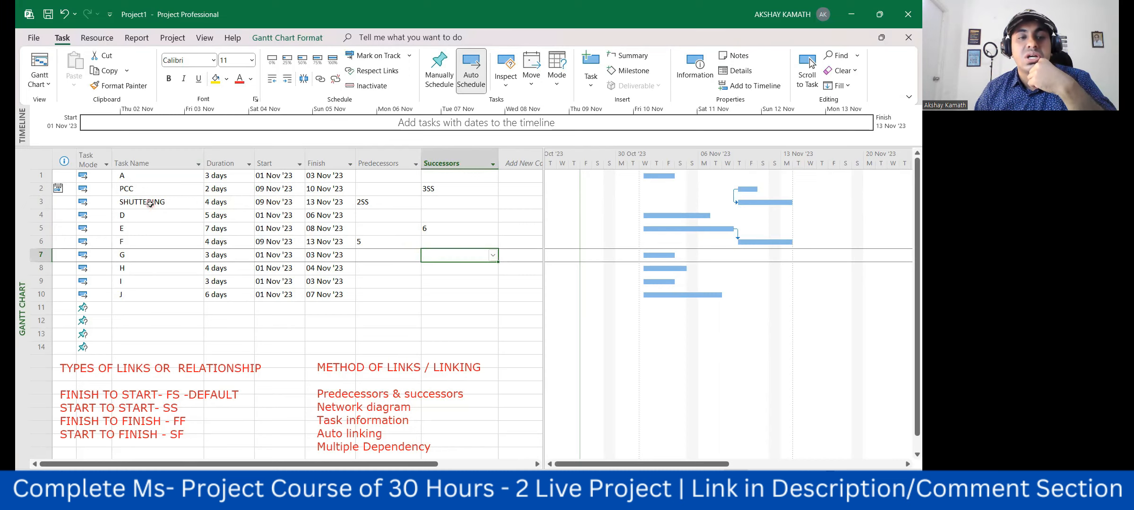
Step: Clear the predecessor of the SHUTTERING task, and undo that together with both renames and the start date change
click(370, 205)
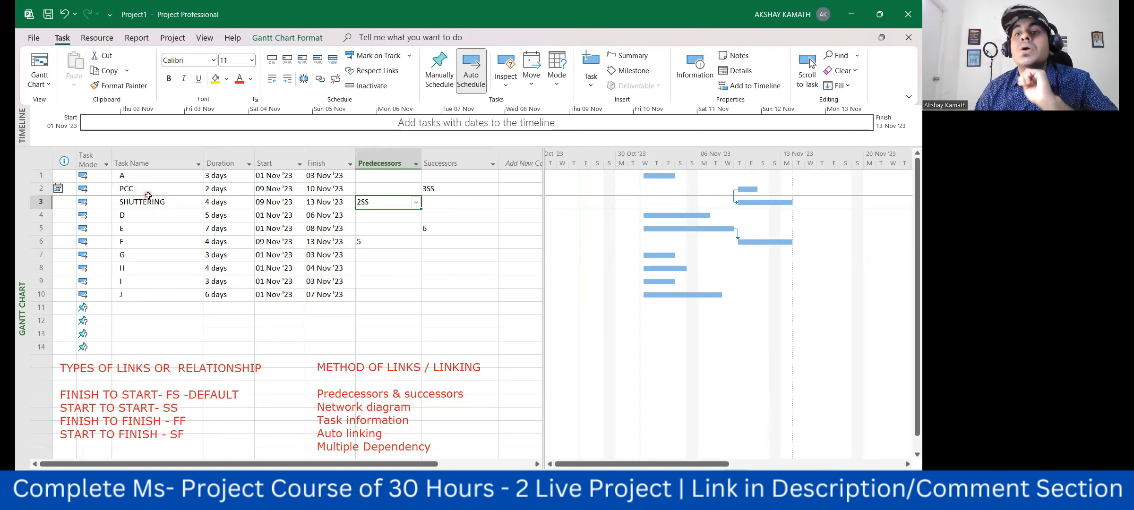
key(Delete)
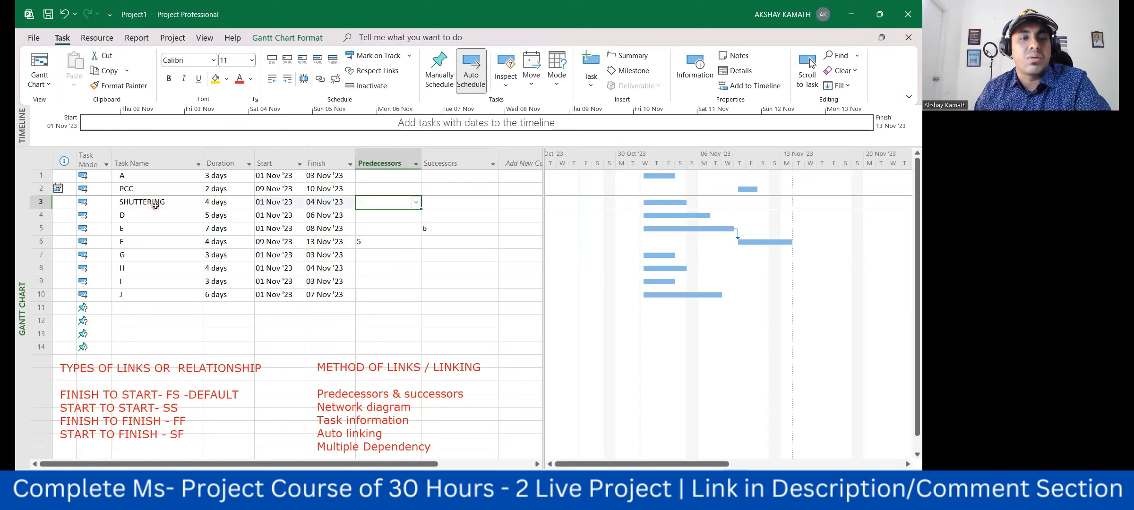
key(ctrl+z)
key(ctrl+z)
key(ctrl+z)
key(ctrl+z)
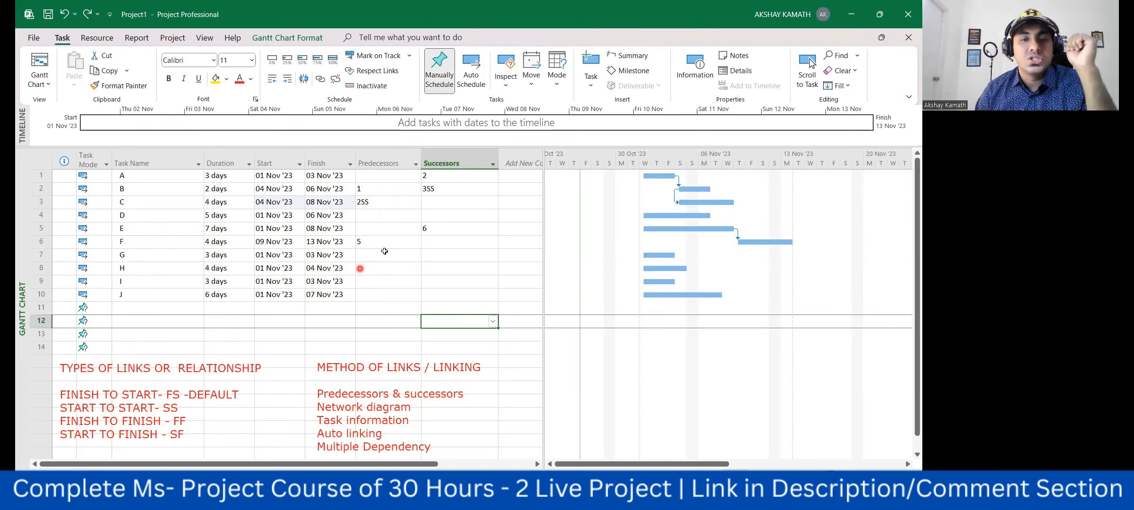
Step: Try a finish-to-finish link from task C to task D with predecessor 3FF, and undo it
click(382, 217)
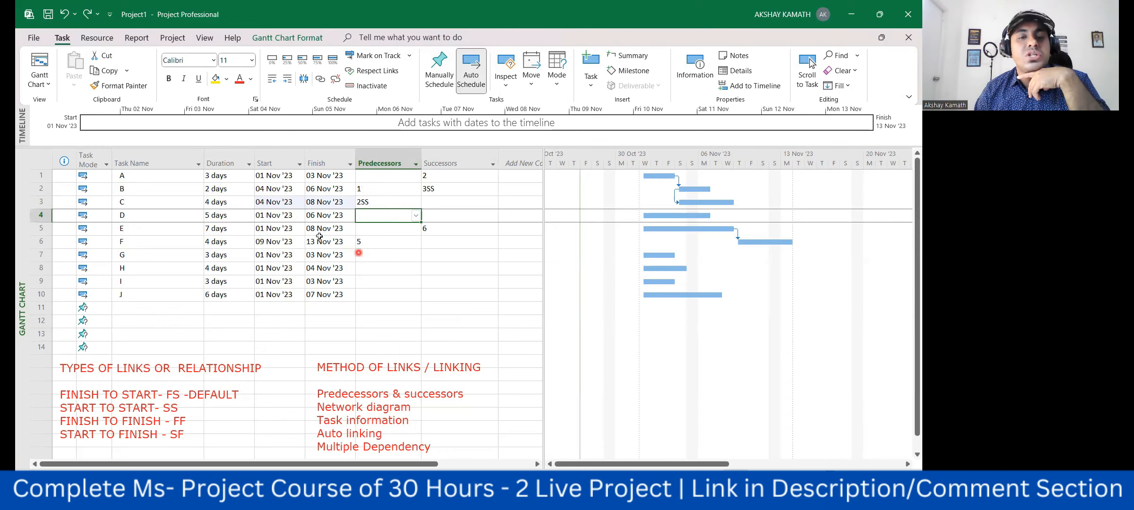
click(371, 228)
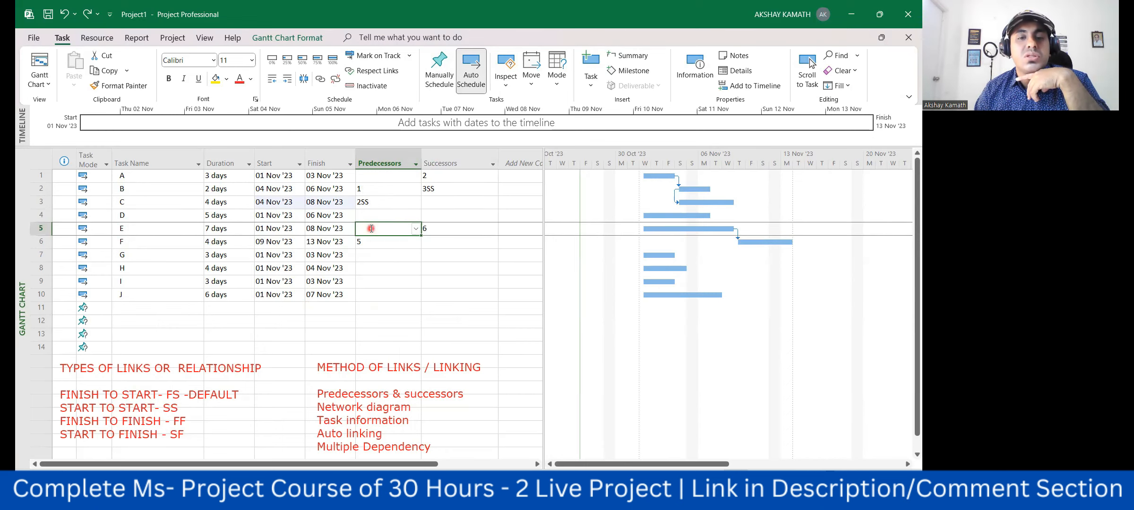
click(379, 215)
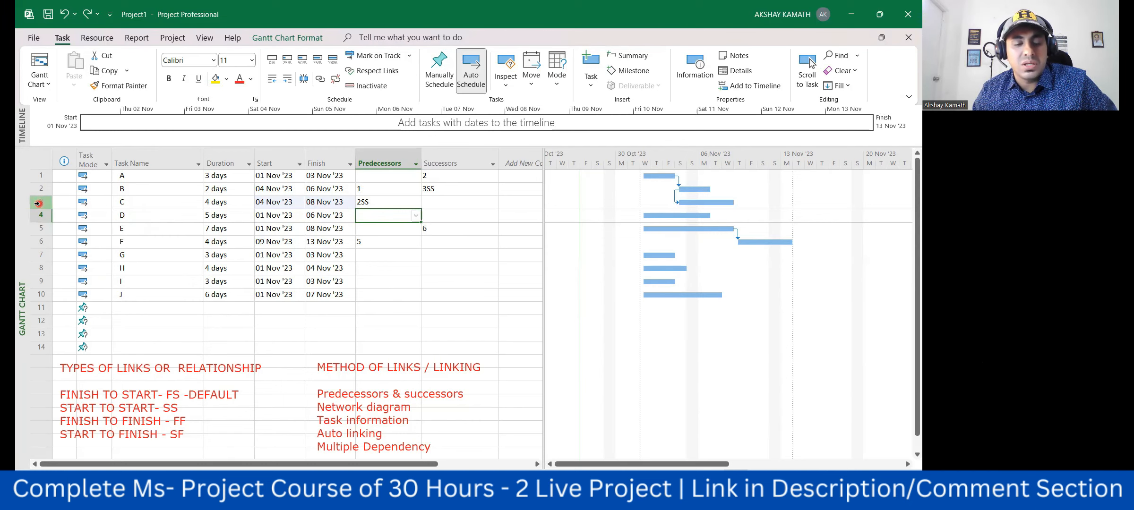
text(3FF)
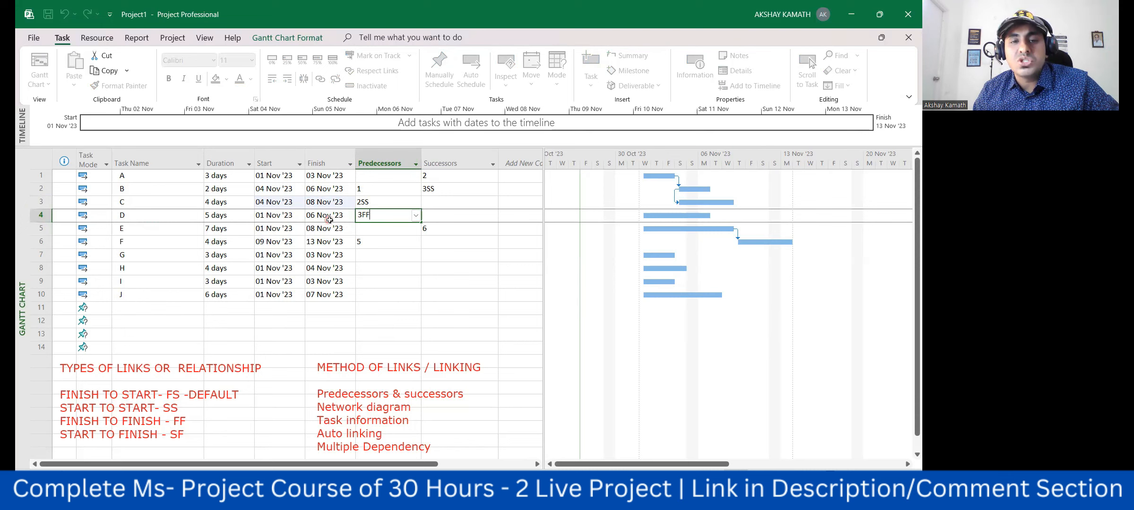
key(Return)
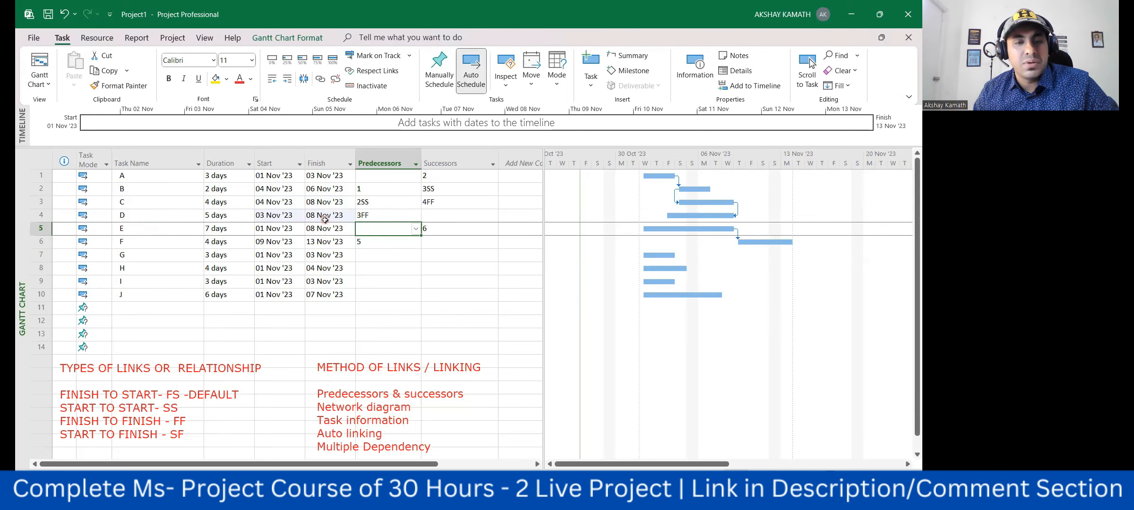
key(ctrl+z)
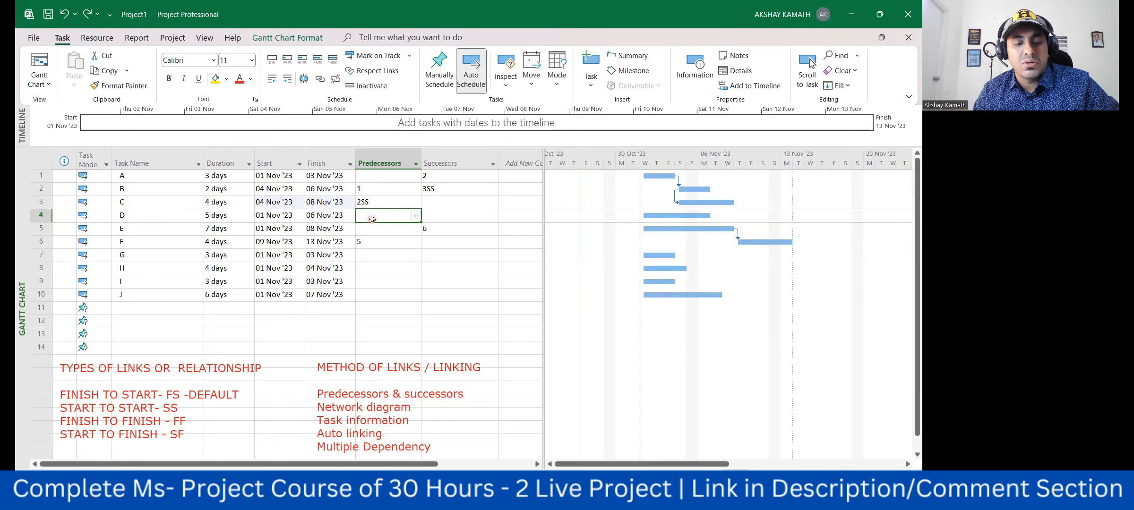
Step: Enter 3FF as the predecessor of task D to link it finish-to-finish with task C
text(3FF)
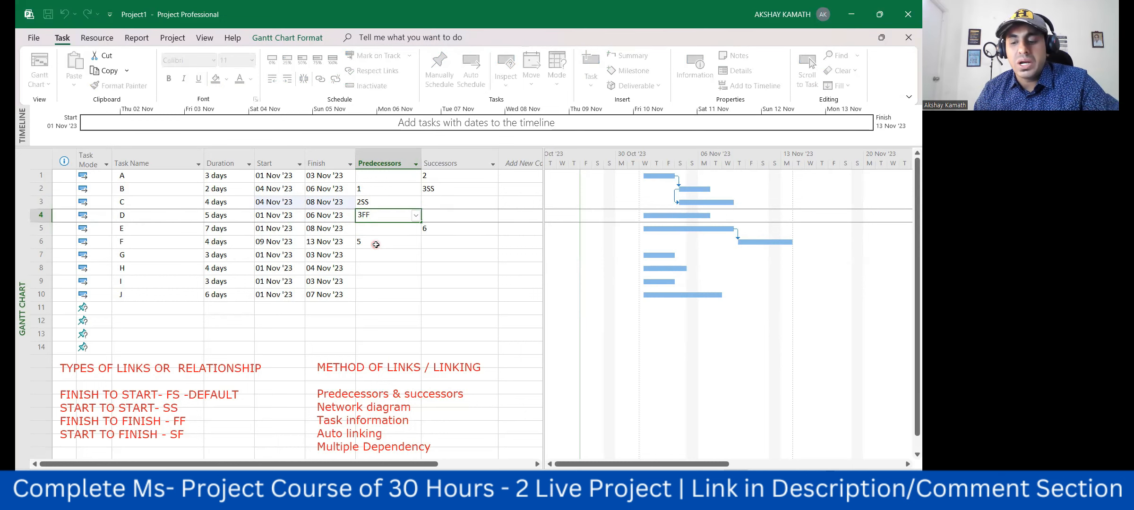
key(Return)
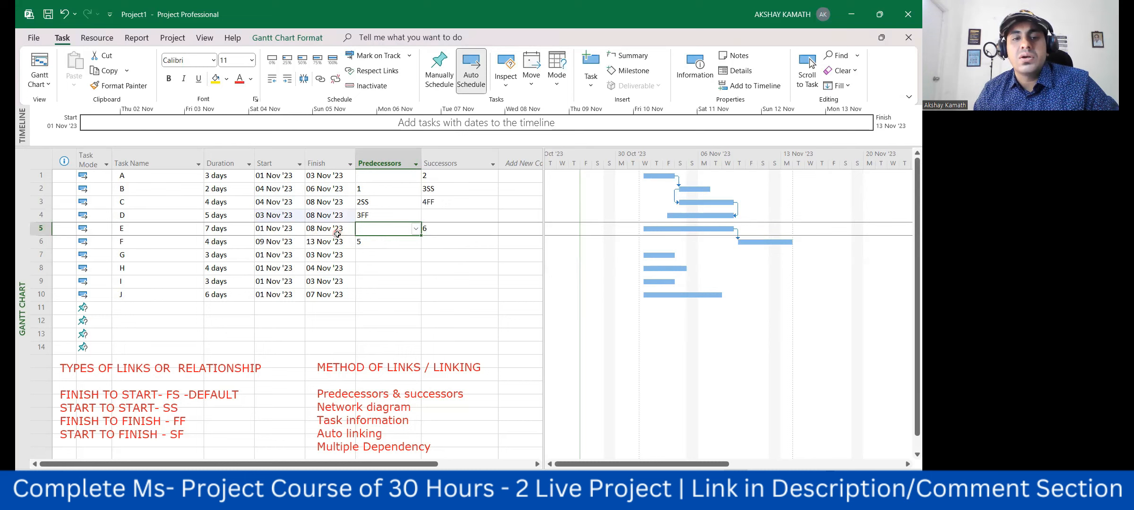
Step: Enter 8FF as the predecessor of task I to link it finish-to-finish with task H
click(368, 282)
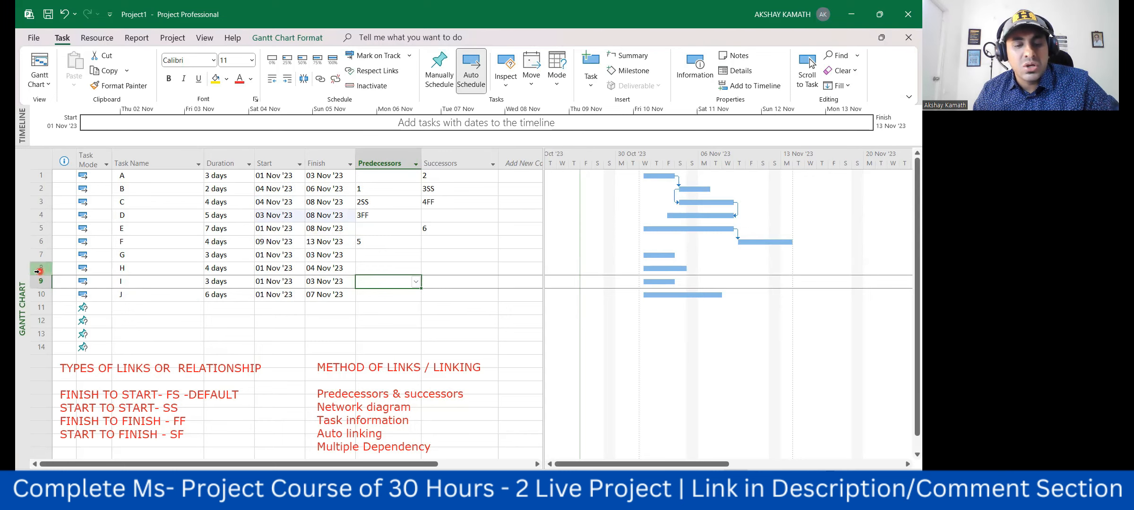
text(8FF)
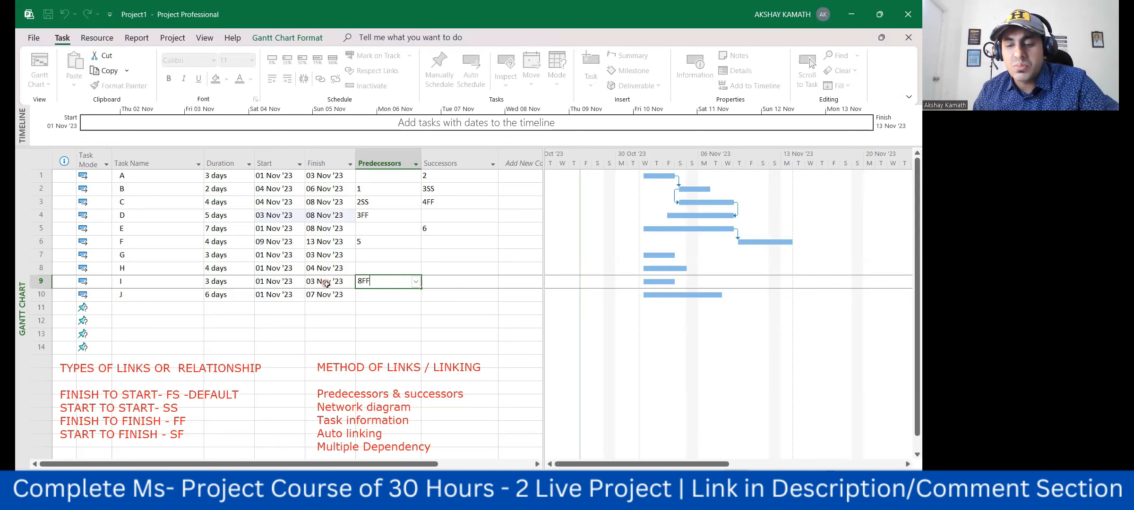
key(Return)
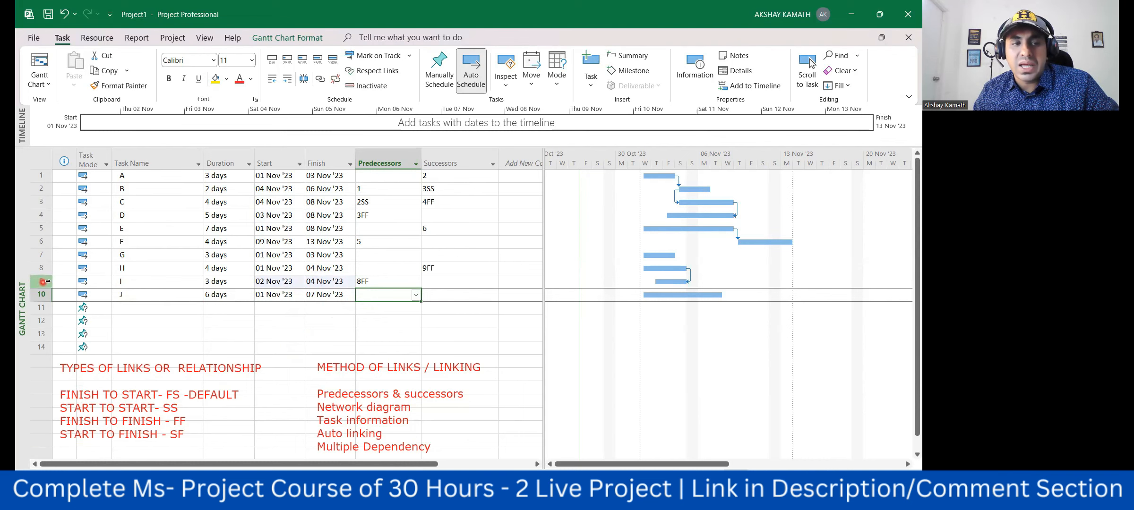
Step: Try a start-to-finish link from task I to task J with predecessor 9SF, allowing the earlier start, and undo it
text(9)
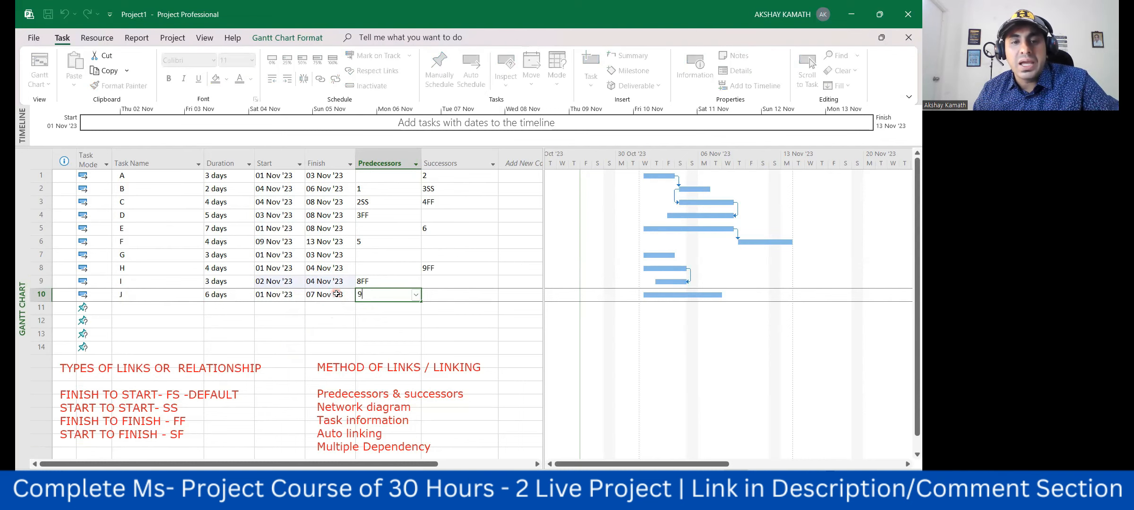
text(SF)
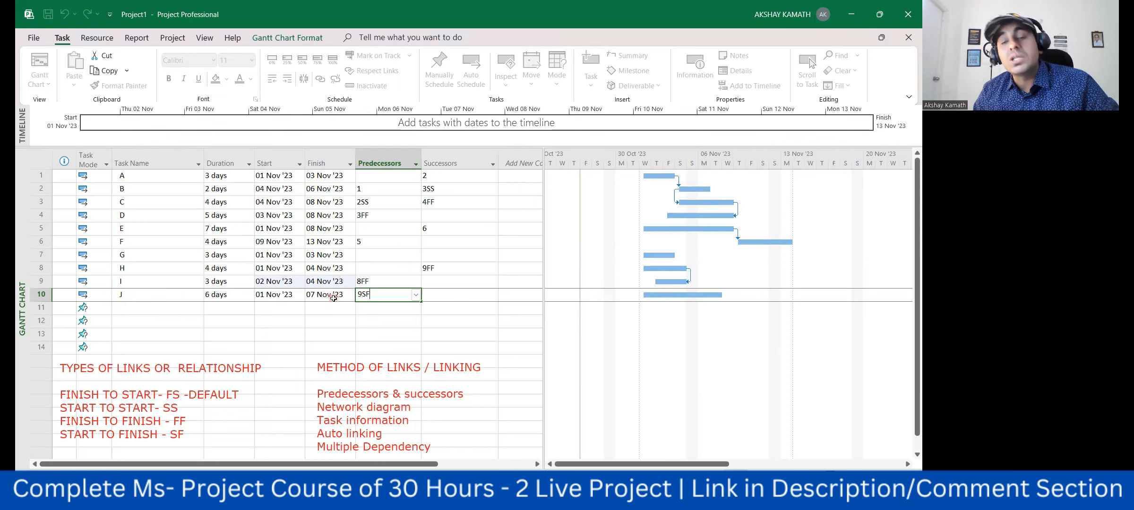
key(Return)
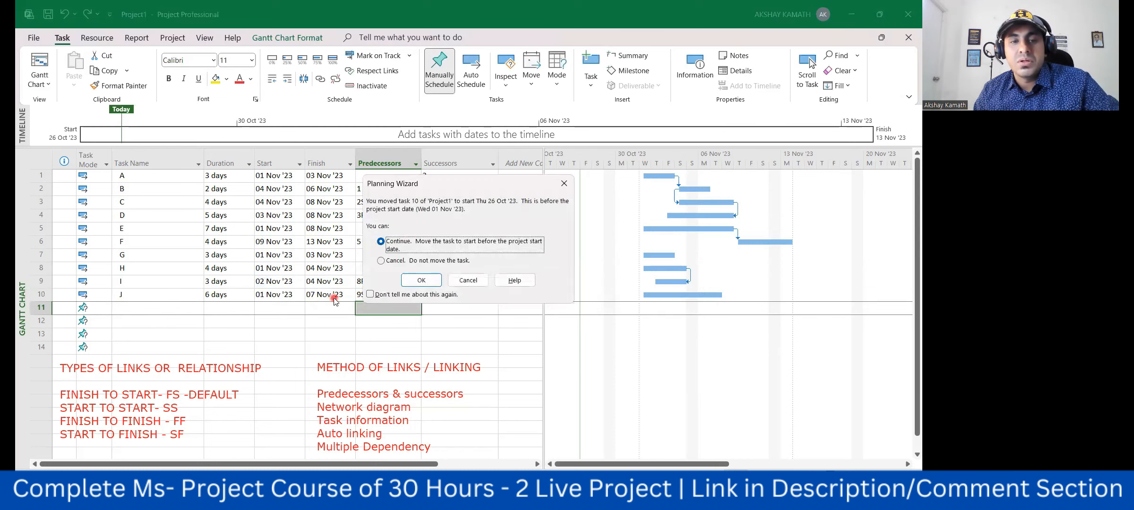
click(421, 280)
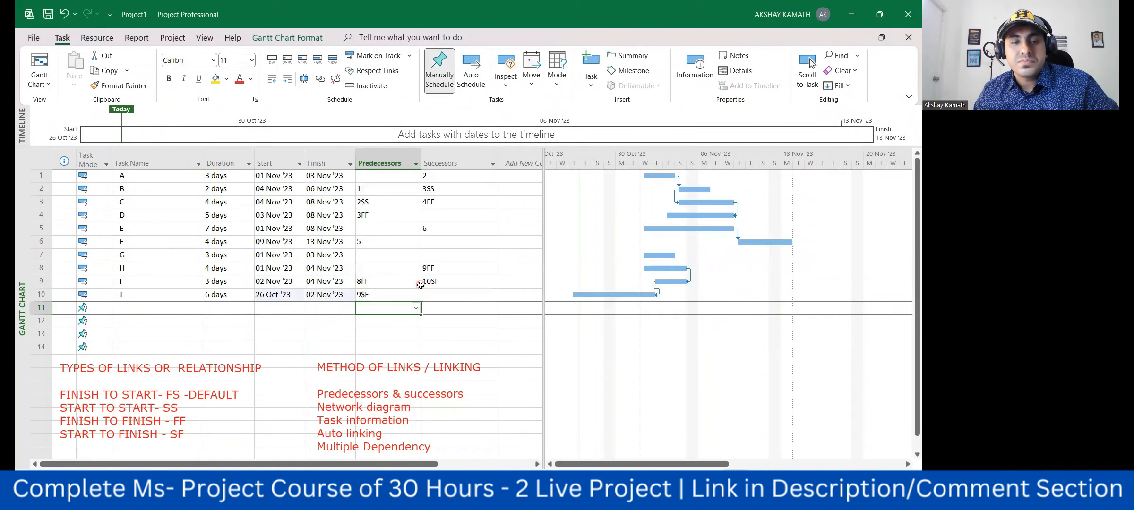
click(344, 333)
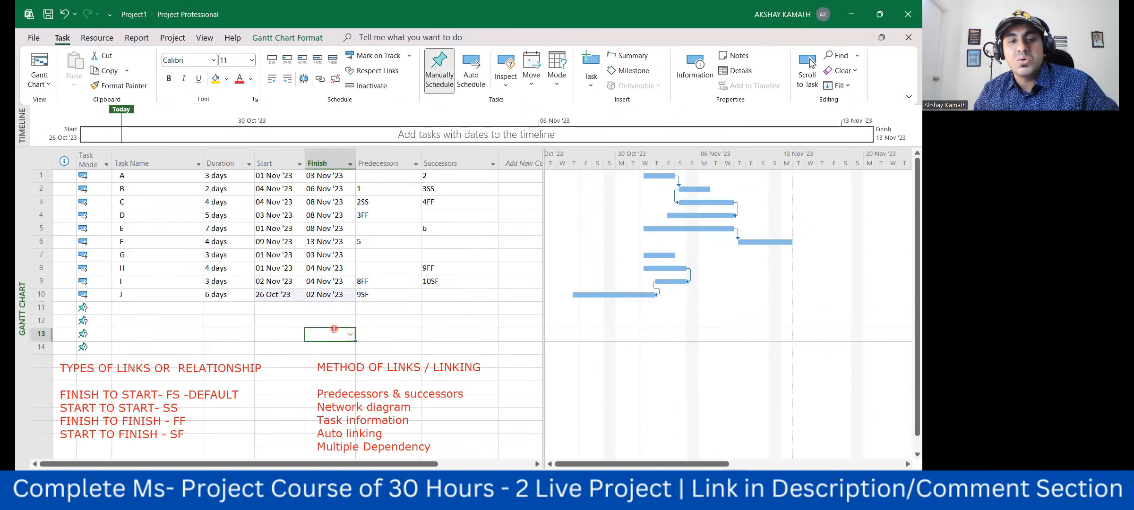
click(326, 302)
key(ctrl+z)
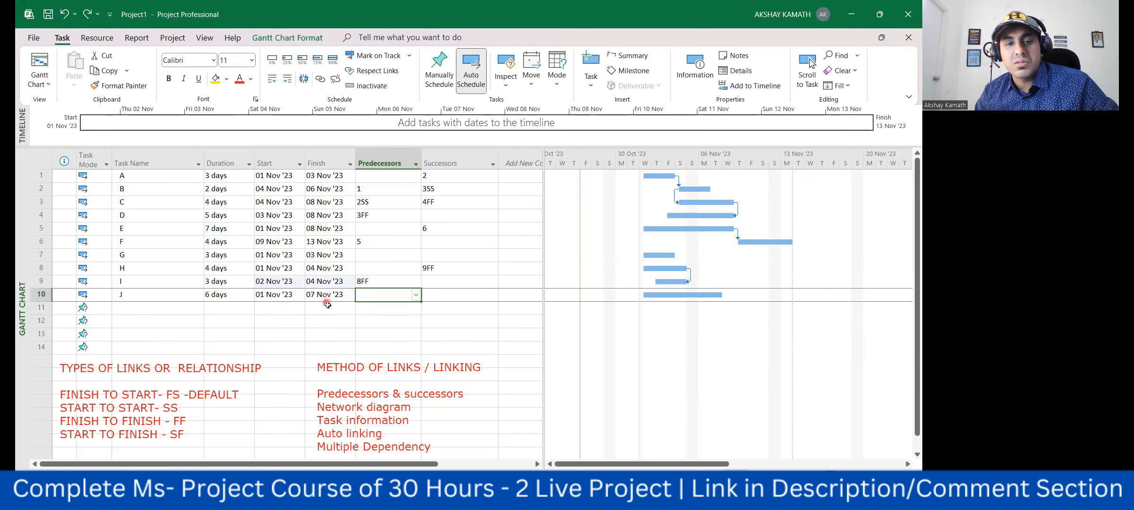
Step: Enter 9SF as the predecessor of task J and allow the task to start before the project start date
click(375, 296)
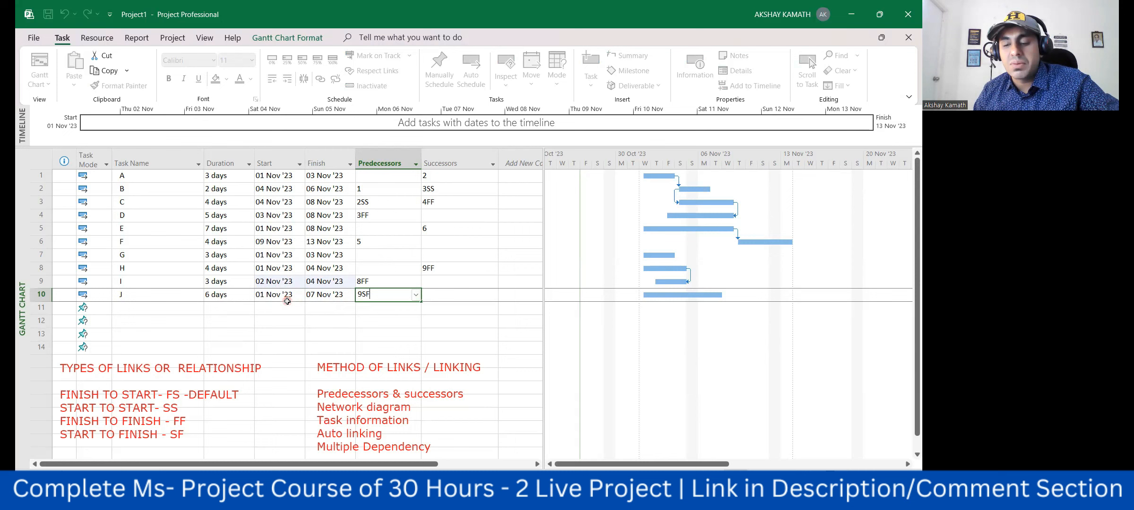
key(Return)
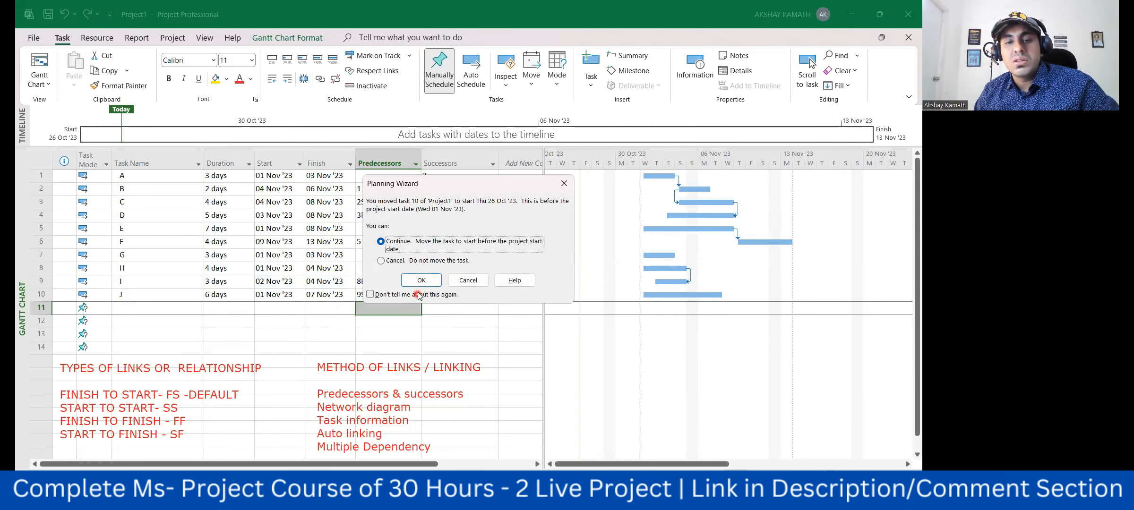
click(421, 281)
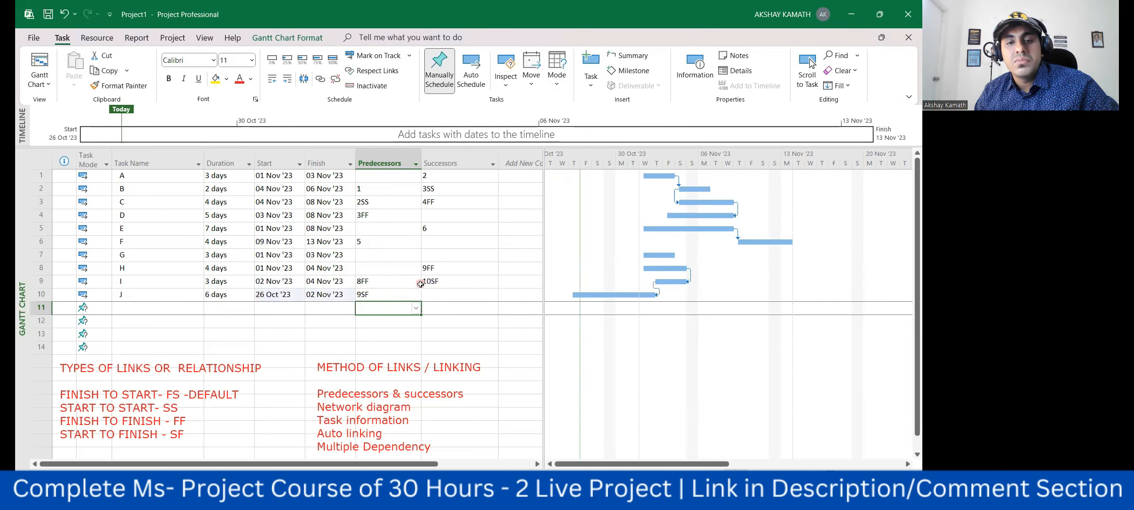
click(387, 334)
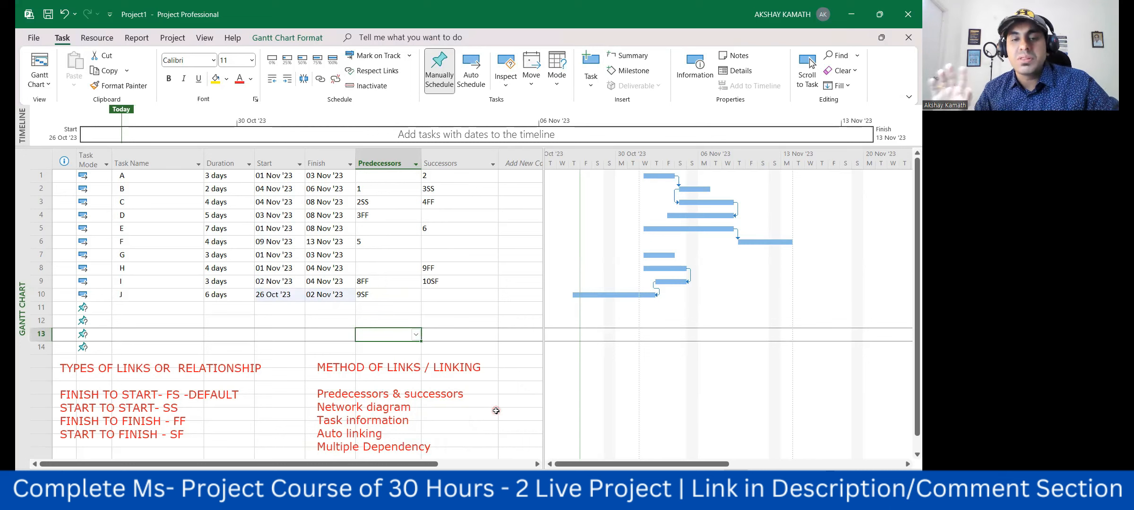
click(531, 413)
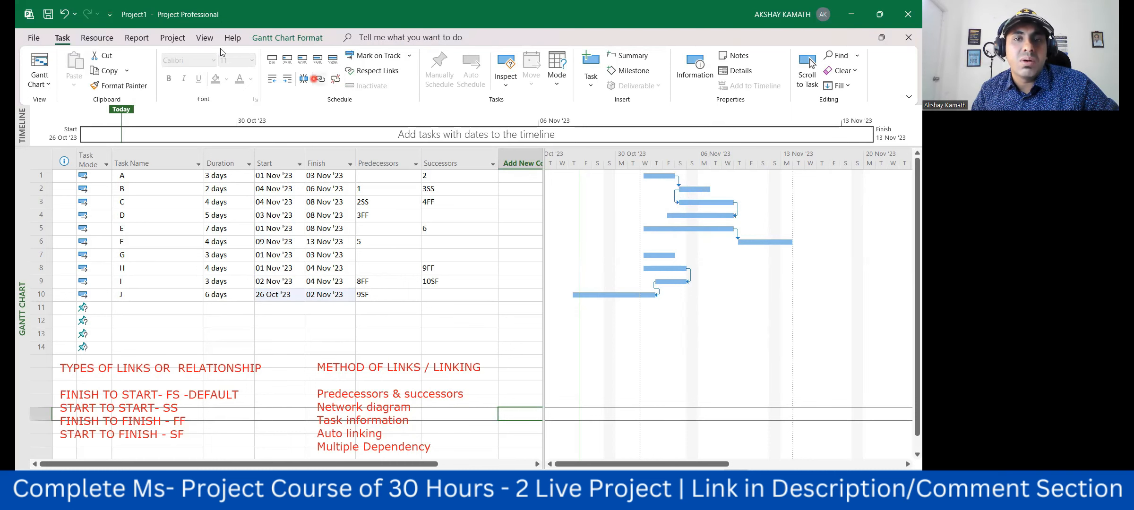
Step: Mark the start and finish of task A's Gantt bar with two red vertical annotation lines
click(375, 71)
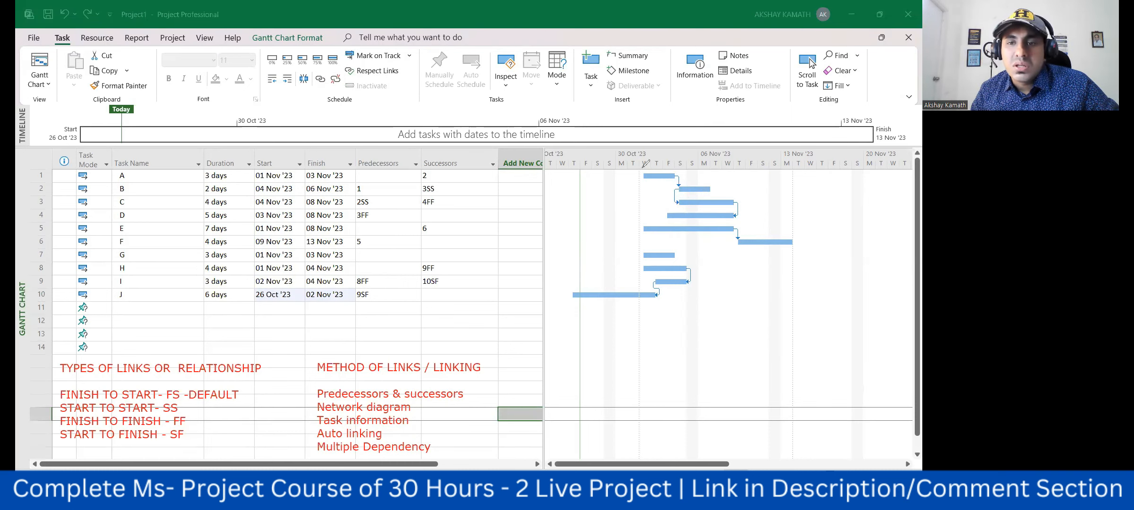
drag(644, 165, 641, 192)
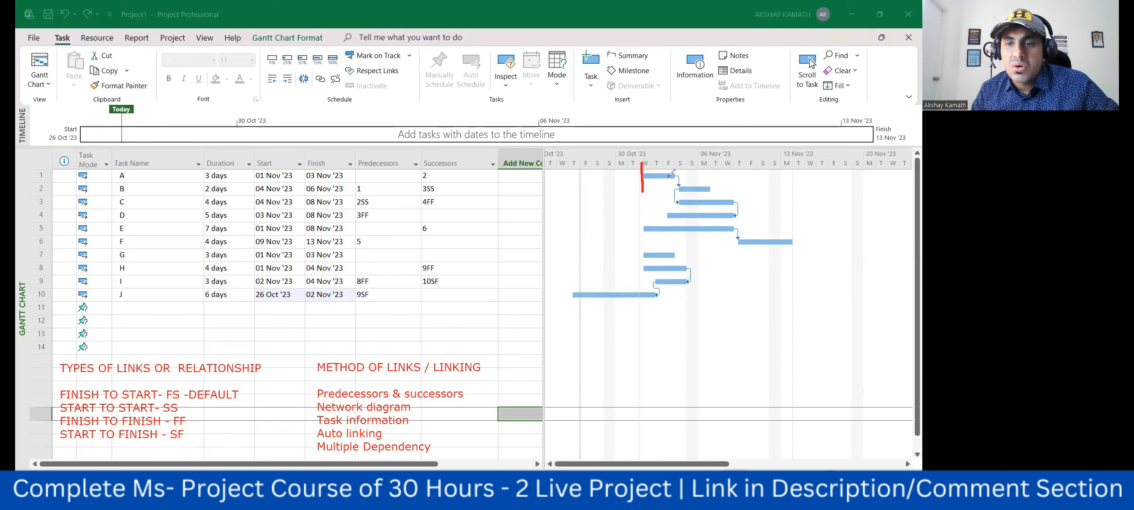
drag(677, 161, 676, 187)
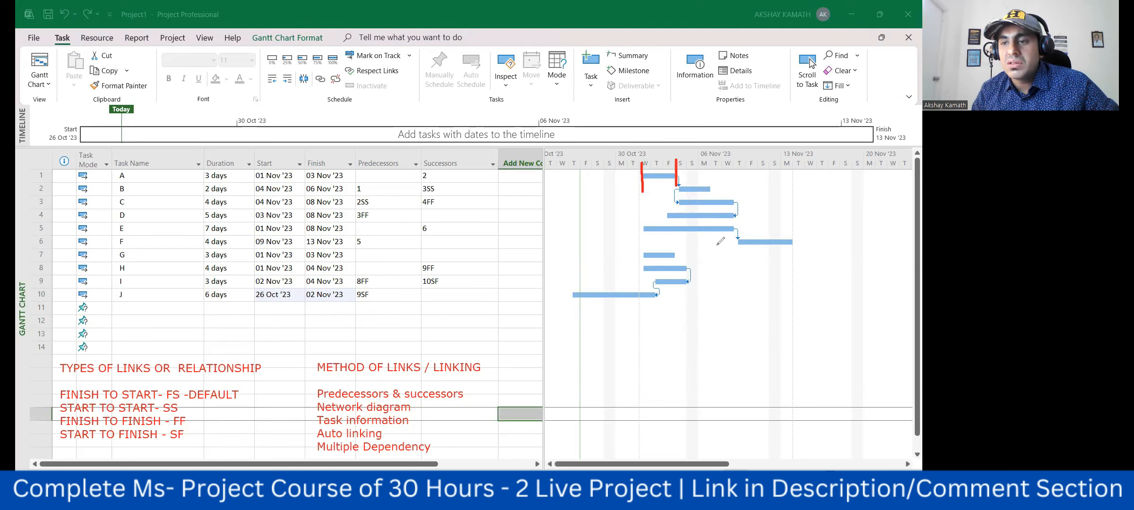
click(869, 229)
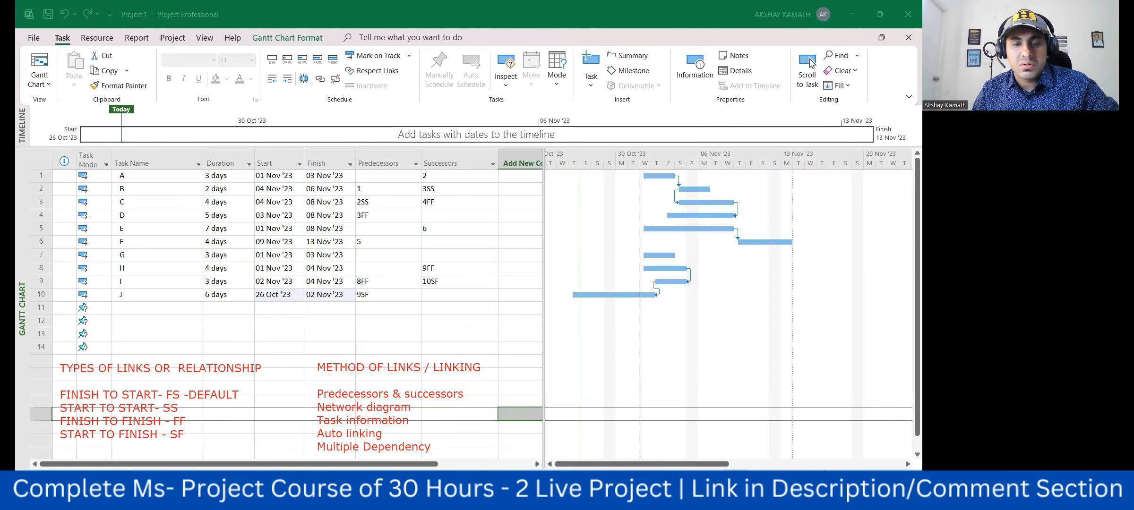
Step: Open Snipping Tool and capture a rectangular snip of the notes on link types and linking methods
key(super)
text(SB)
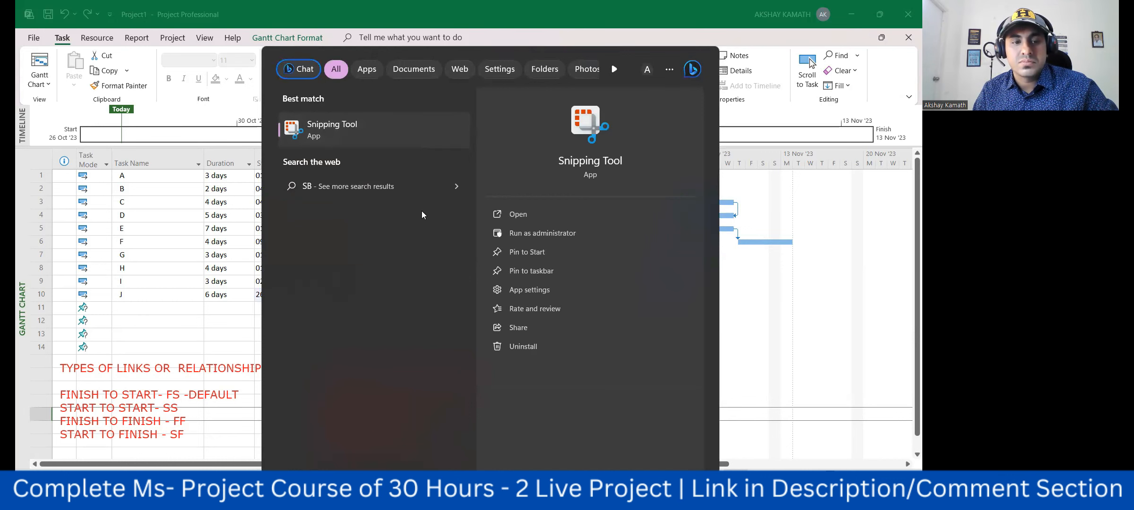
click(420, 137)
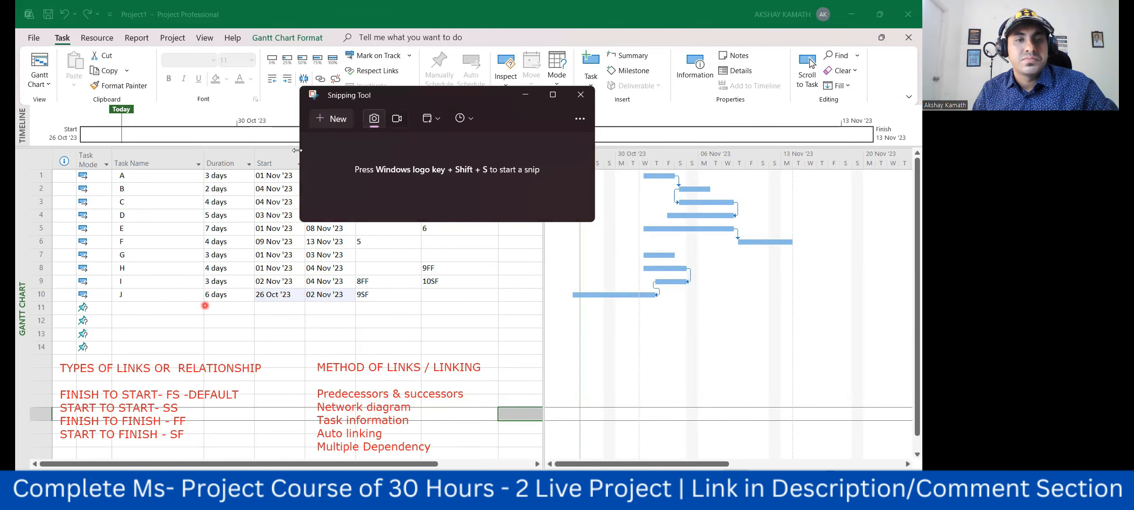
click(331, 116)
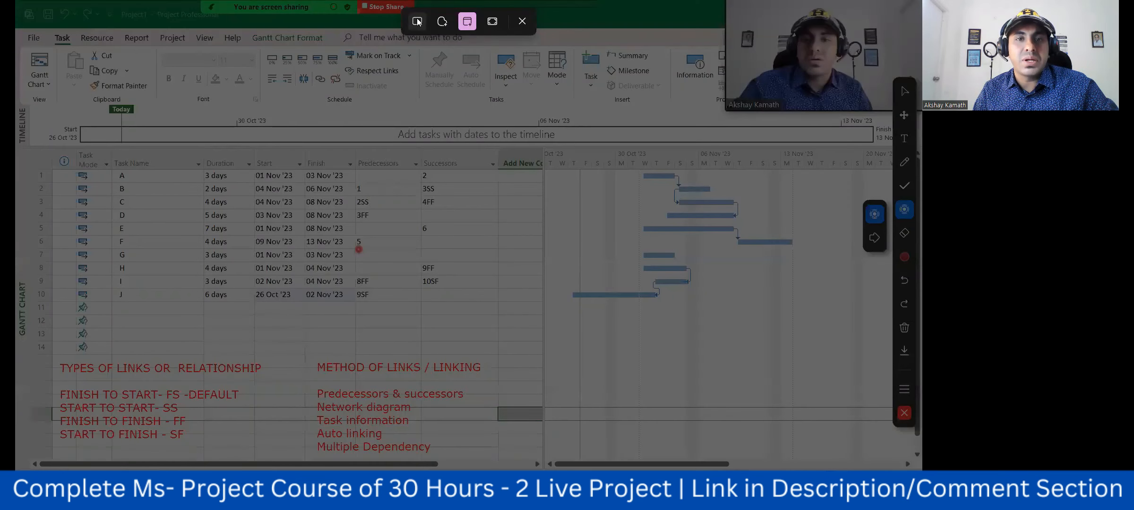
click(417, 21)
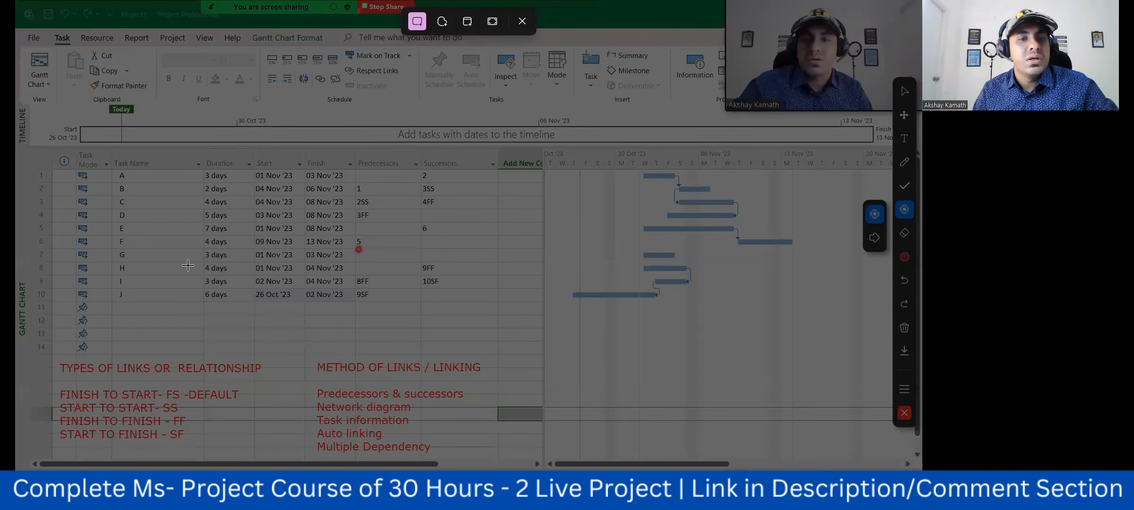
drag(53, 341, 531, 449)
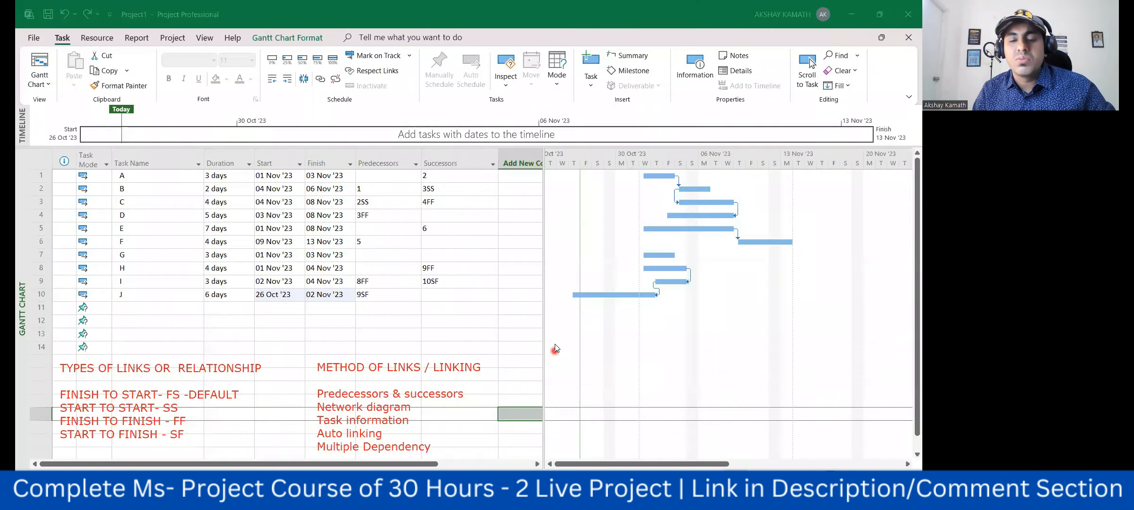
Step: Paste the captured notes image into Microsoft Project and place it in the chart area below the task bars
scroll(489, 320, down, 2)
click(452, 291)
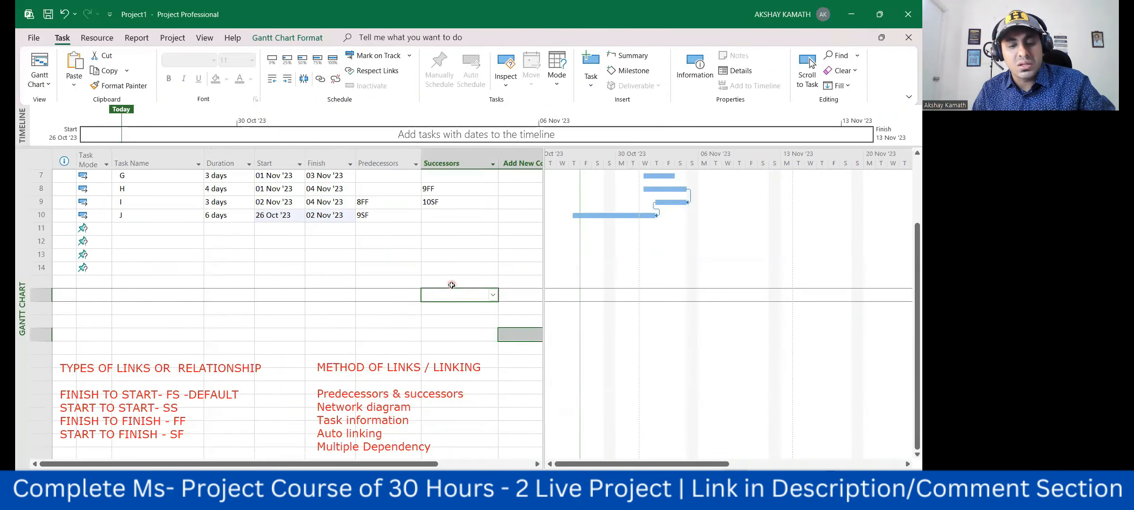
key(ctrl+v)
drag(607, 255, 628, 376)
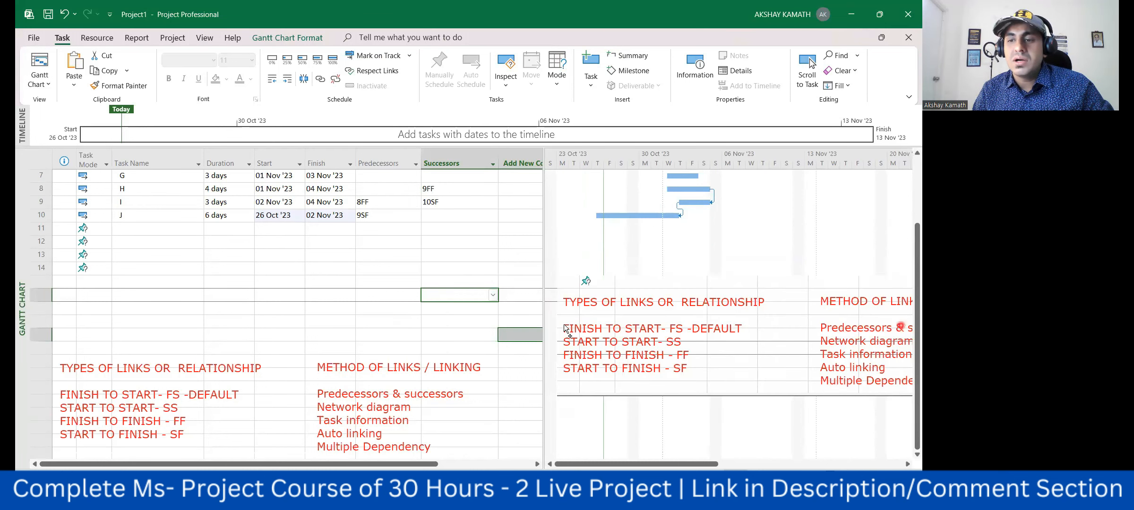
Step: Reposition the notes image in the Gantt chart so it sits just beneath the bar of task J
scroll(566, 329, up, 3)
mouse_move(686, 465)
mouse_down()
mouse_move(735, 467)
mouse_move(685, 467)
mouse_up()
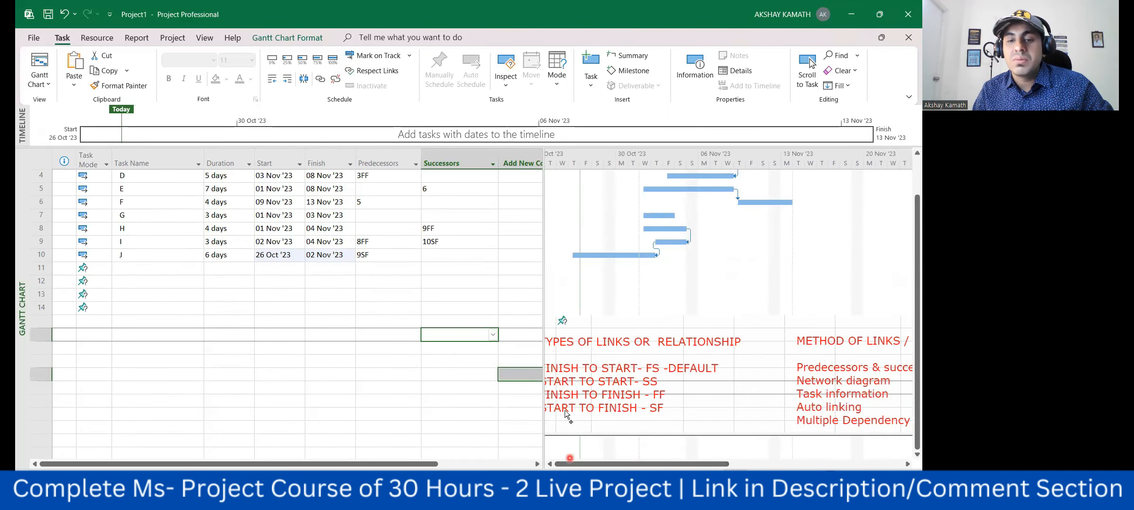
click(550, 465)
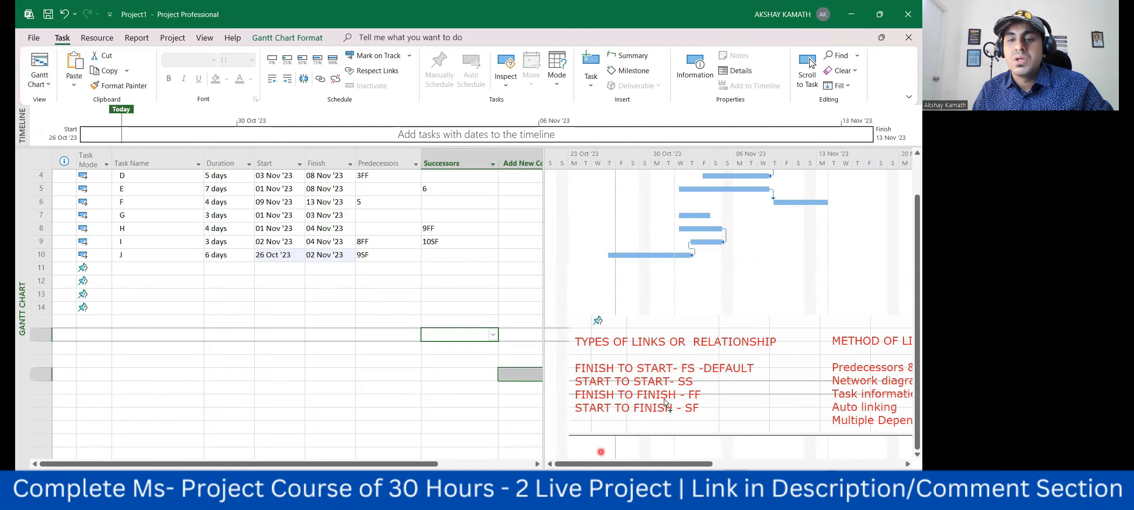
drag(691, 352, 674, 373)
scroll(619, 341, down, 1)
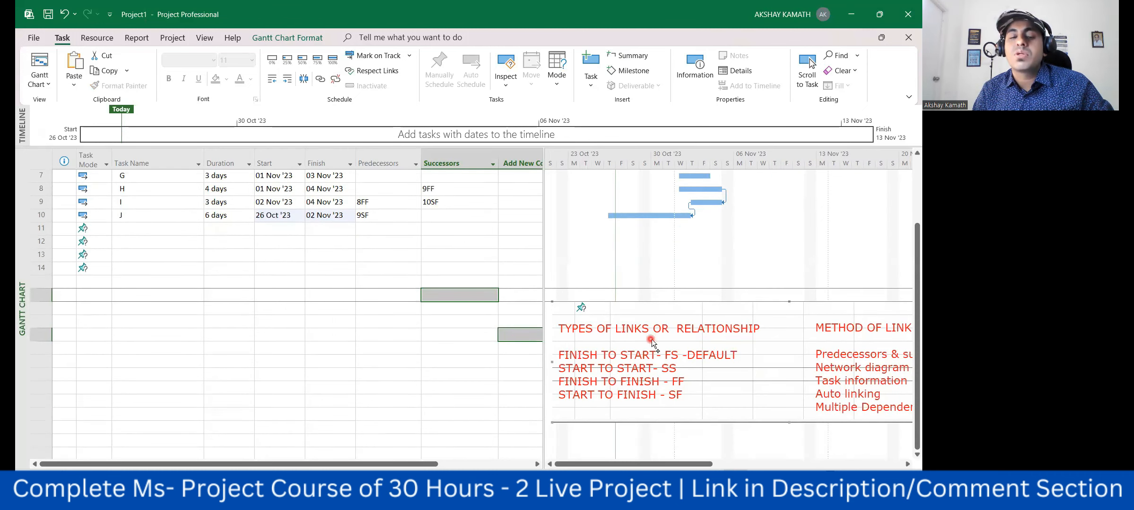
scroll(762, 350, up, 2)
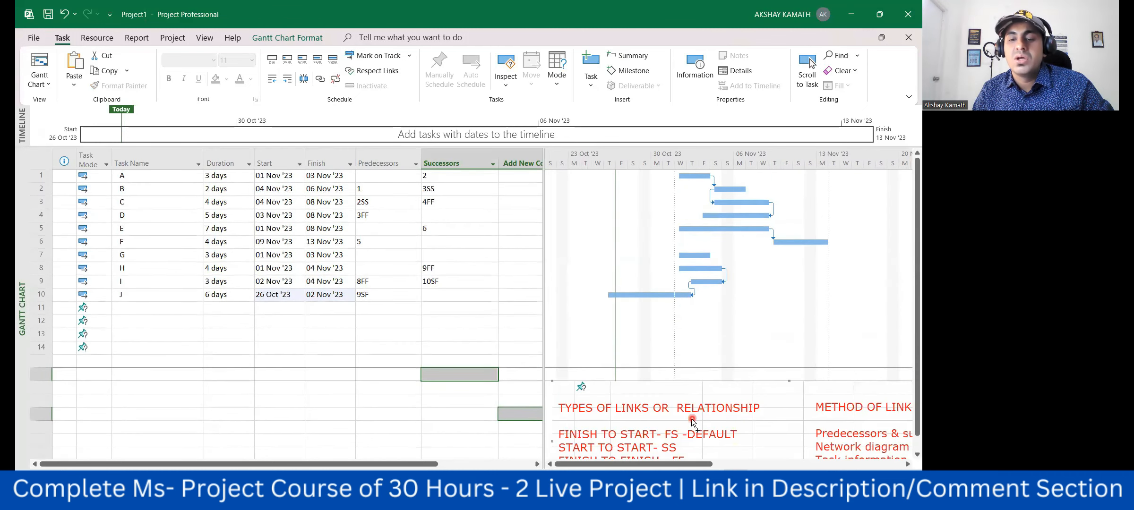
drag(690, 416, 693, 355)
drag(621, 464, 689, 464)
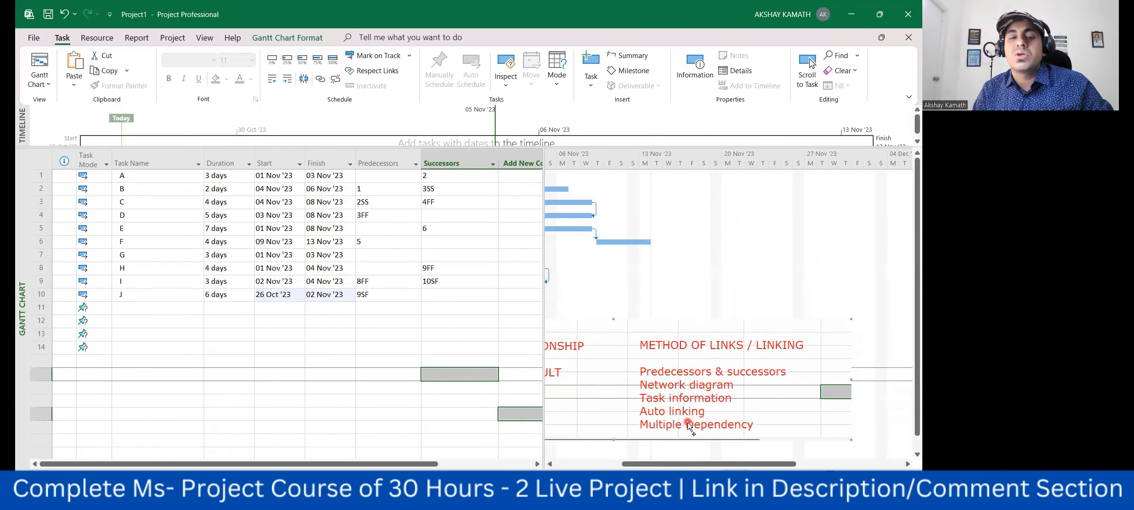